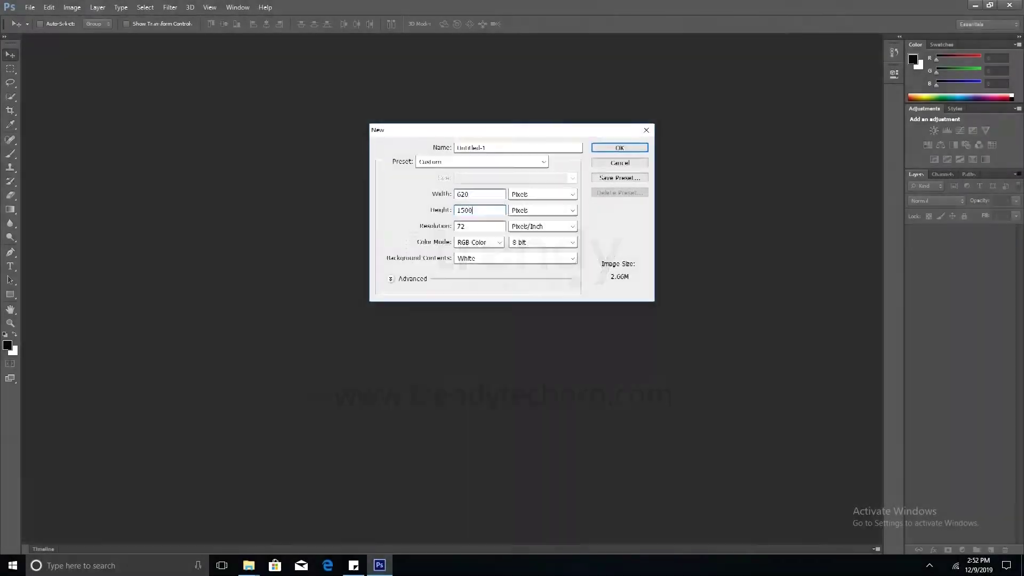
# Step: Convert the white Background into an editable Layer 0 and view it at actual size
pyautogui.doubleClick(952, 235)
pyautogui.press('Return')
pyautogui.hotkey('ctrl', '+')
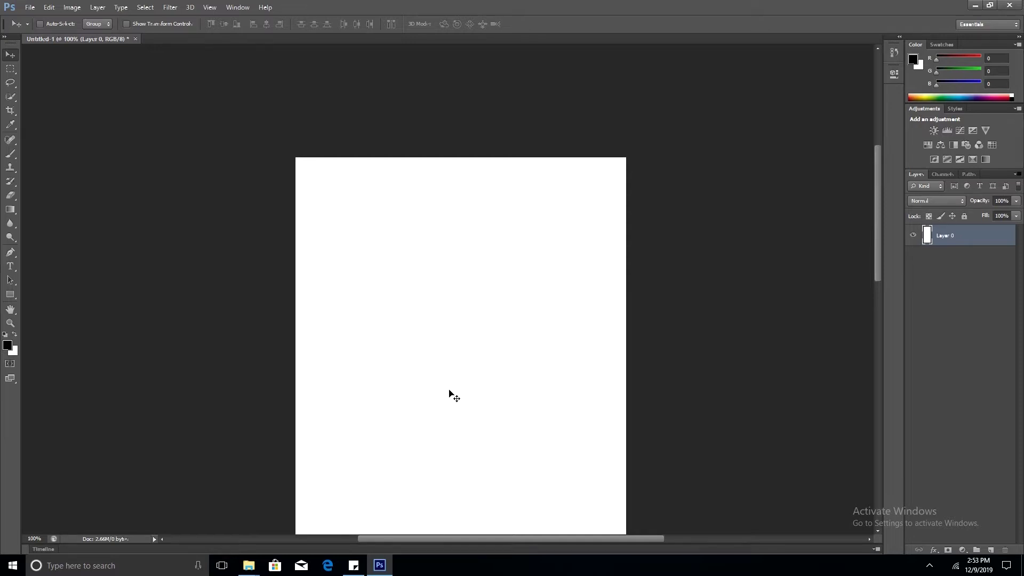
# Step: Fill Layer 0 with bright blue (0, 162, 255)
pyautogui.press('u')
pyautogui.click(8, 345)
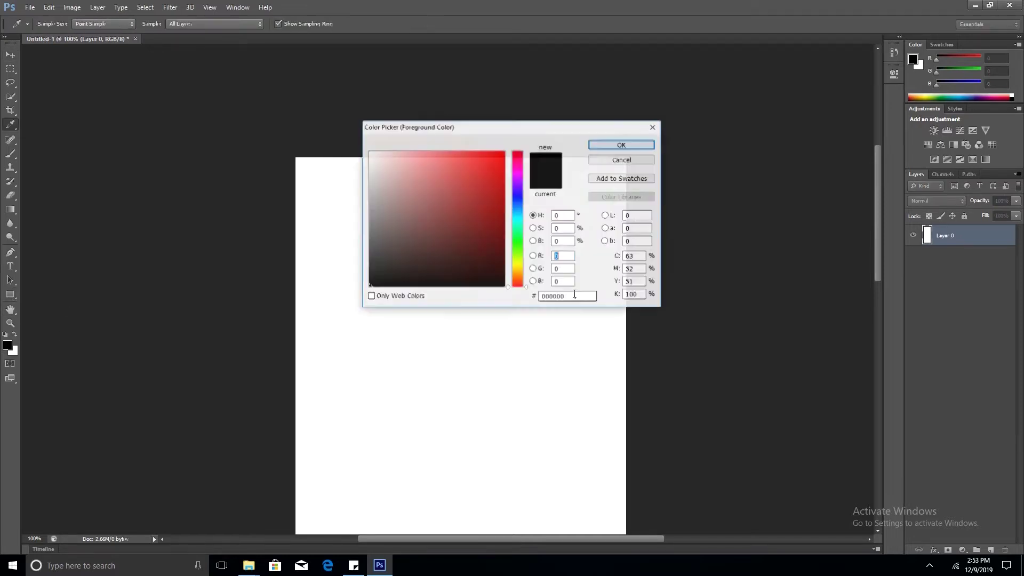
pyautogui.click(504, 151)
pyautogui.click(622, 144)
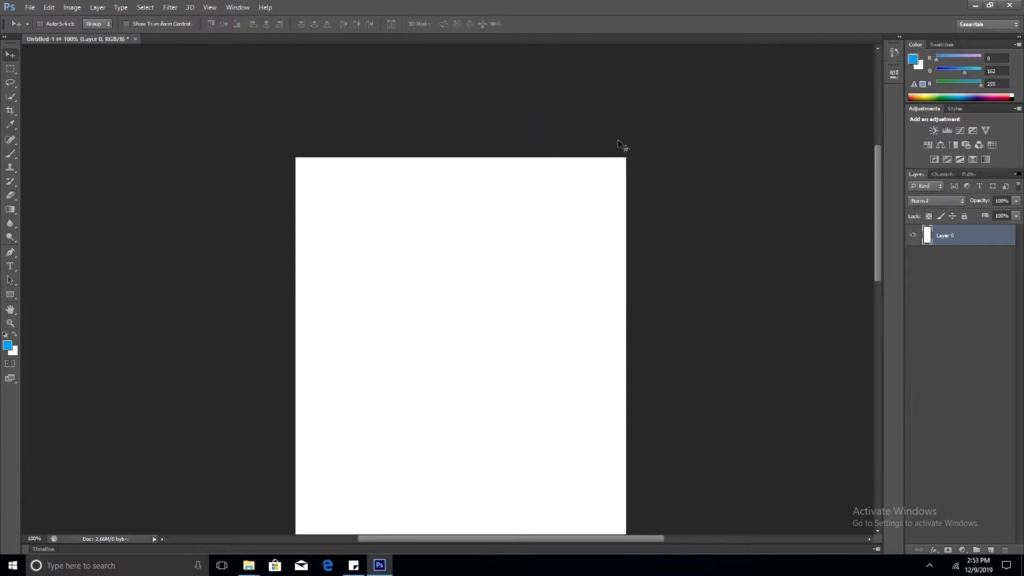
pyautogui.hotkey('alt', 'BackSpace')
# Step: Draw a wide rectangle across the upper page, fill it white, and align it to the top
pyautogui.moveTo(360, 228); pyautogui.dragTo(449, 295)
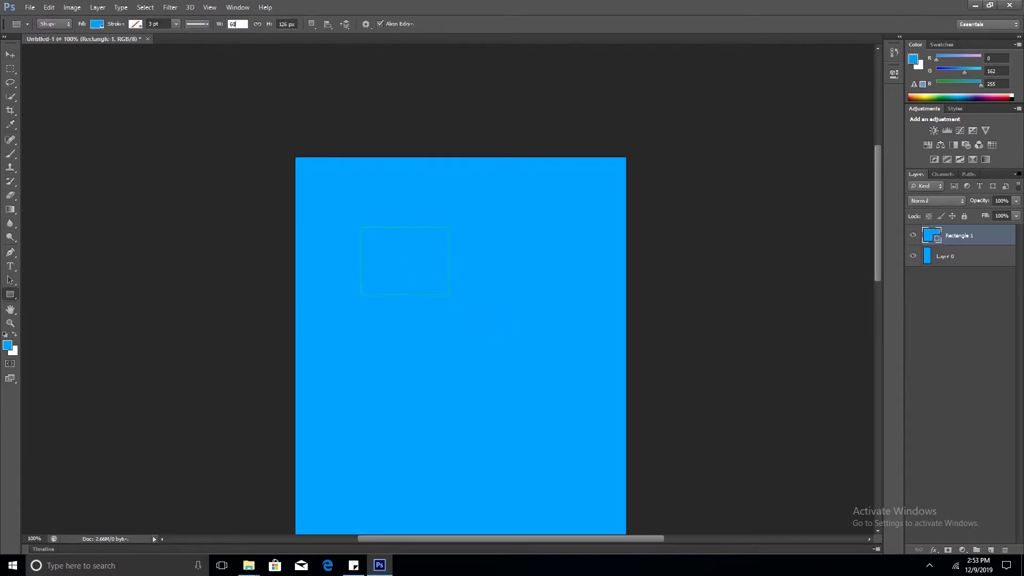
pyautogui.press('Return')
pyautogui.press('v')
pyautogui.press('x')
pyautogui.hotkey('alt', 'BackSpace')
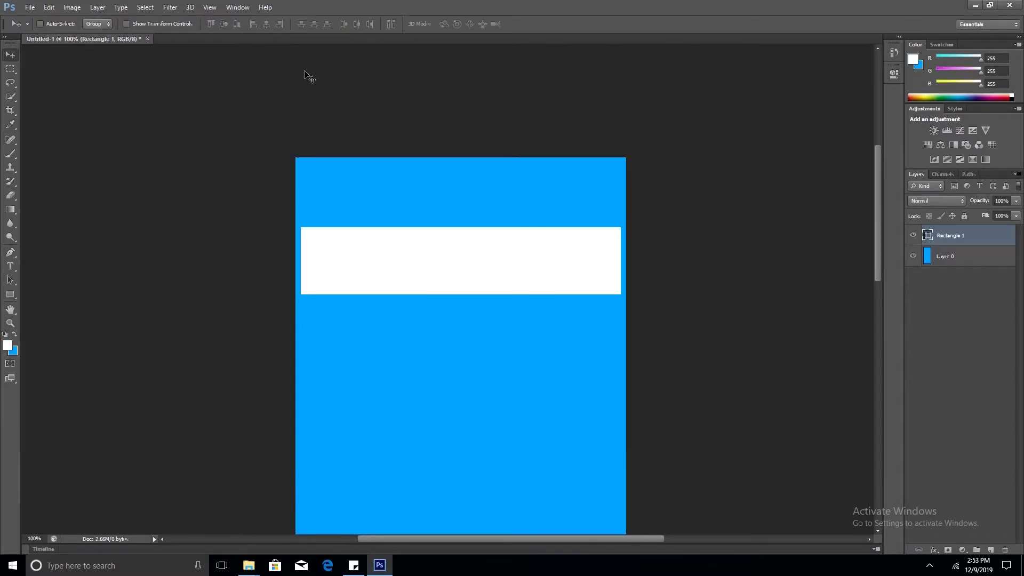
pyautogui.click(212, 25)
# Step: Add a 'Logo Here' text line and select the whole canvas for centring
pyautogui.press('t')
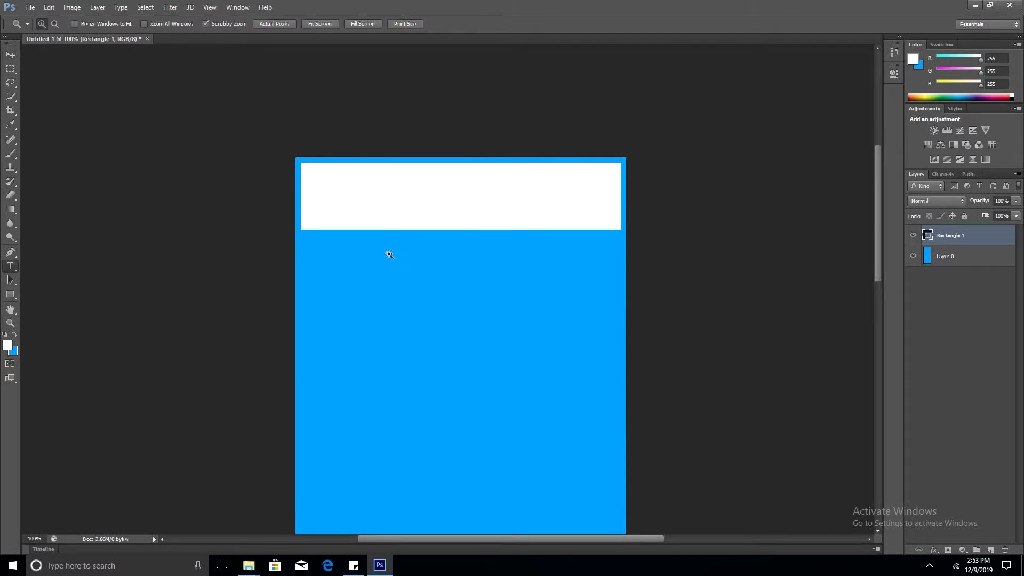
pyautogui.click(389, 253)
pyautogui.write('Logo Here')
pyautogui.hotkey('ctrl', 'Return')
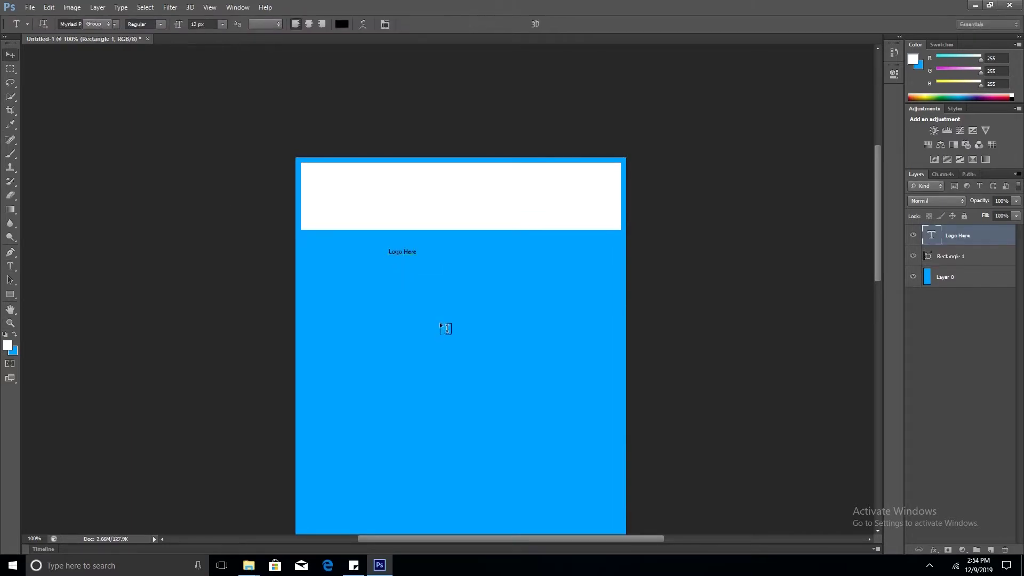
pyautogui.press('v')
pyautogui.hotkey('ctrl', 'a')
# Step: Make the logo text bold at 18 px and nudge it slightly down in the band
pyautogui.press('t')
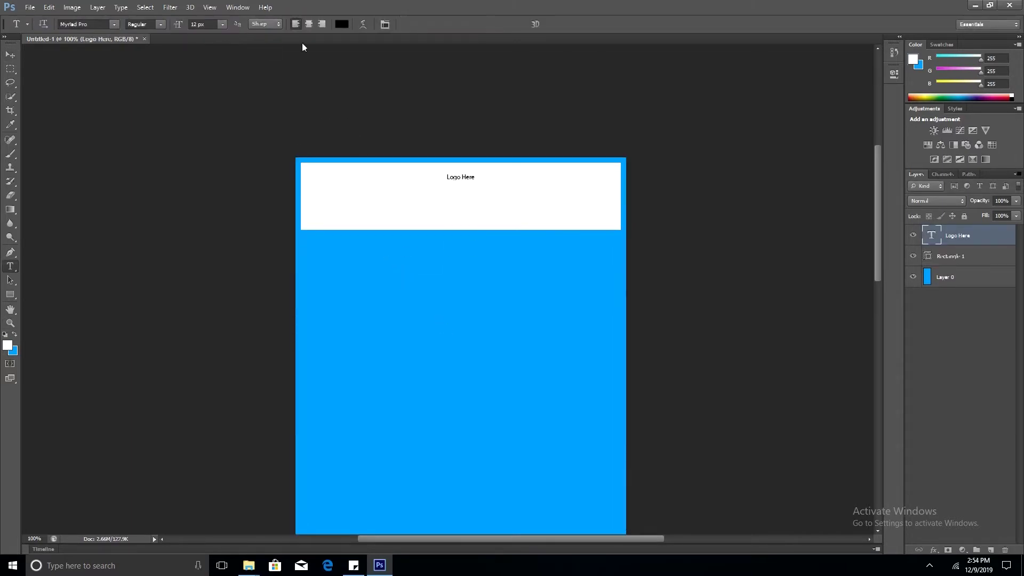
pyautogui.click(385, 24)
pyautogui.write('Arial')
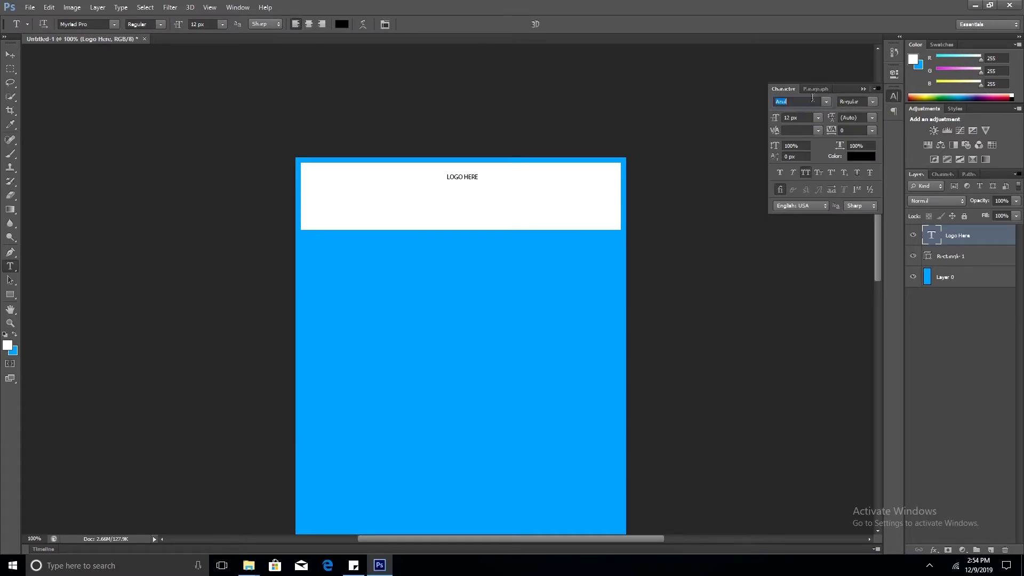
pyautogui.click(853, 102)
pyautogui.click(854, 124)
pyautogui.click(222, 24)
pyautogui.click(196, 137)
pyautogui.press('v')
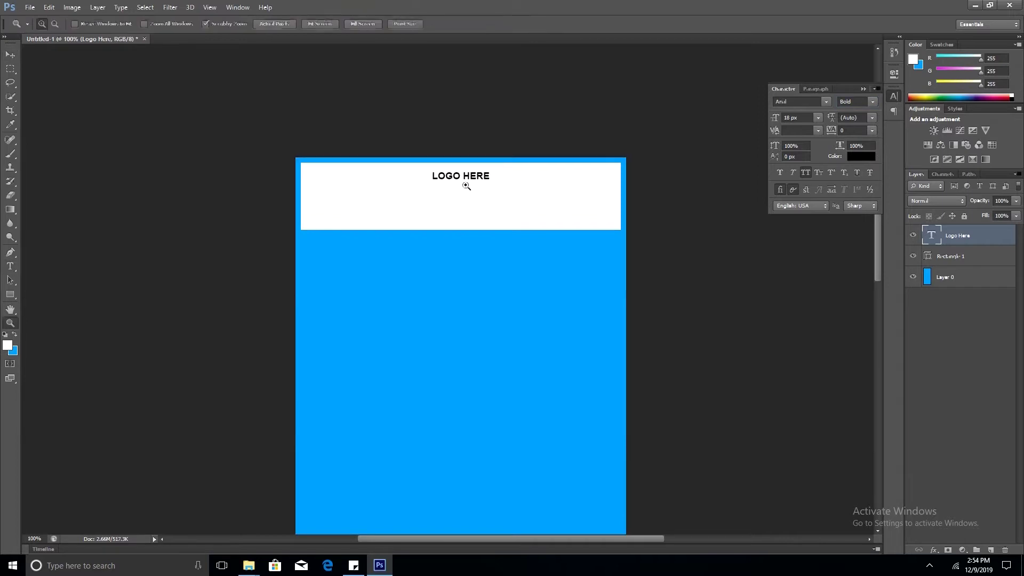
pyautogui.scroll(2, 467, 187)
pyautogui.moveTo(468, 197); pyautogui.dragTo(467, 207)
# Step: Draw a blue box behind LOGO HERE, plus a slightly larger copy beneath it
pyautogui.press('u')
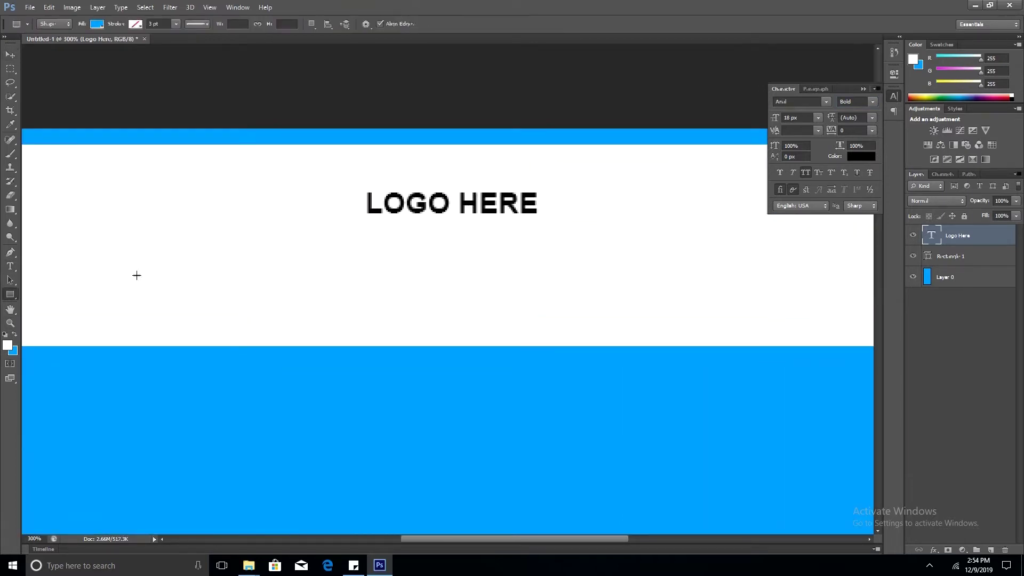
pyautogui.moveTo(343, 180); pyautogui.dragTo(560, 229)
pyautogui.press('v')
pyautogui.hotkey('ctrl', '[')
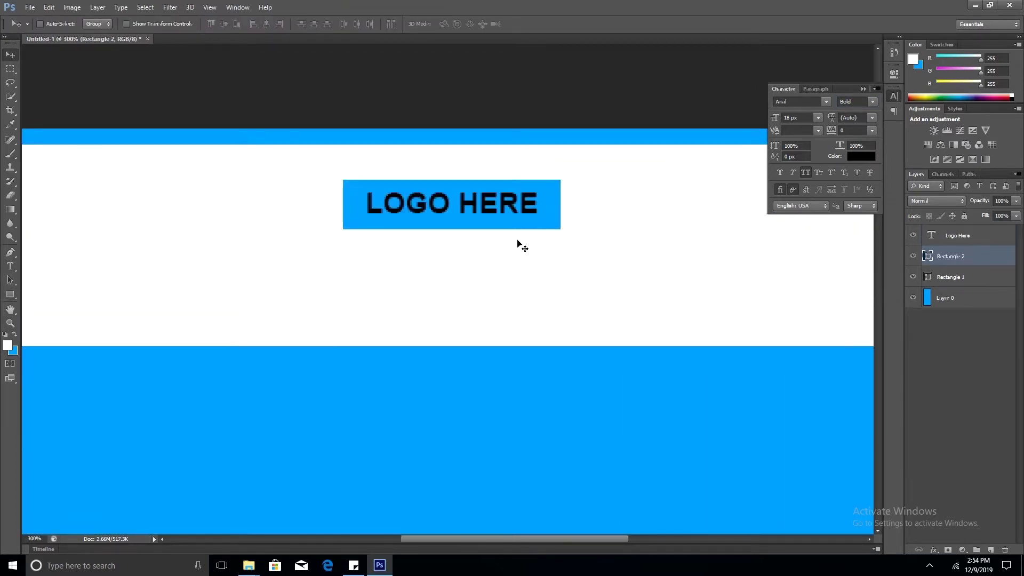
pyautogui.hotkey('ctrl', 'alt', 't')
pyautogui.moveTo(563, 232); pyautogui.dragTo(565, 233)
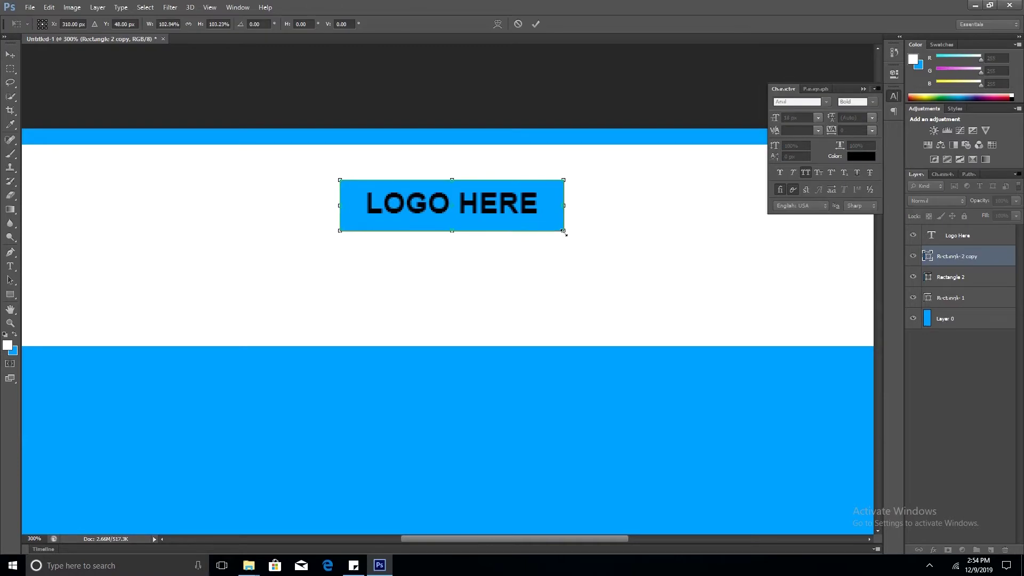
pyautogui.press('Return')
pyautogui.hotkey('ctrl', '[')
# Step: Give the copied box a drop shadow with lowered opacity
pyautogui.rightClick(942, 281)
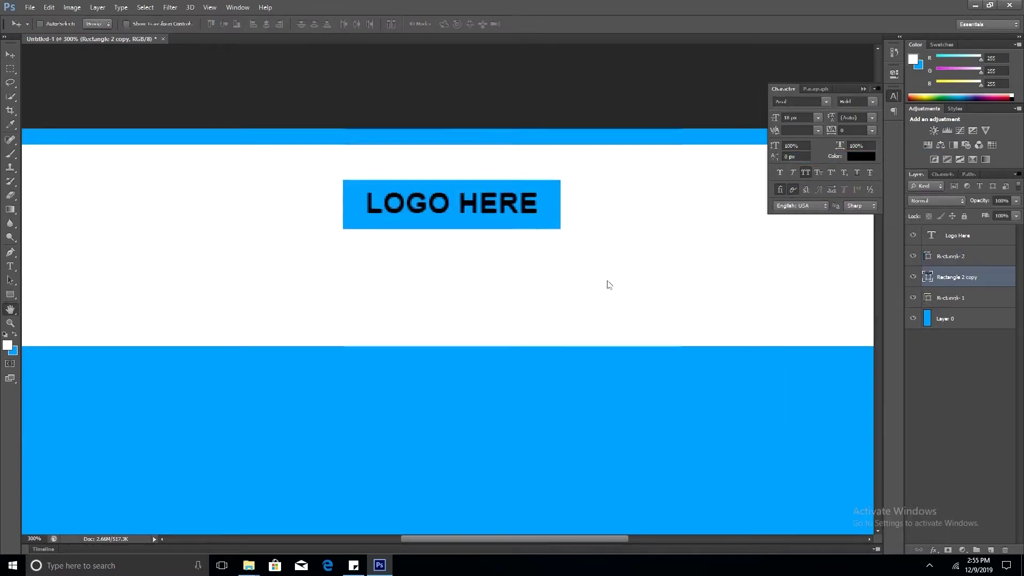
pyautogui.moveTo(366, 165); pyautogui.dragTo(421, 293)
pyautogui.moveTo(588, 341); pyautogui.dragTo(570, 347)
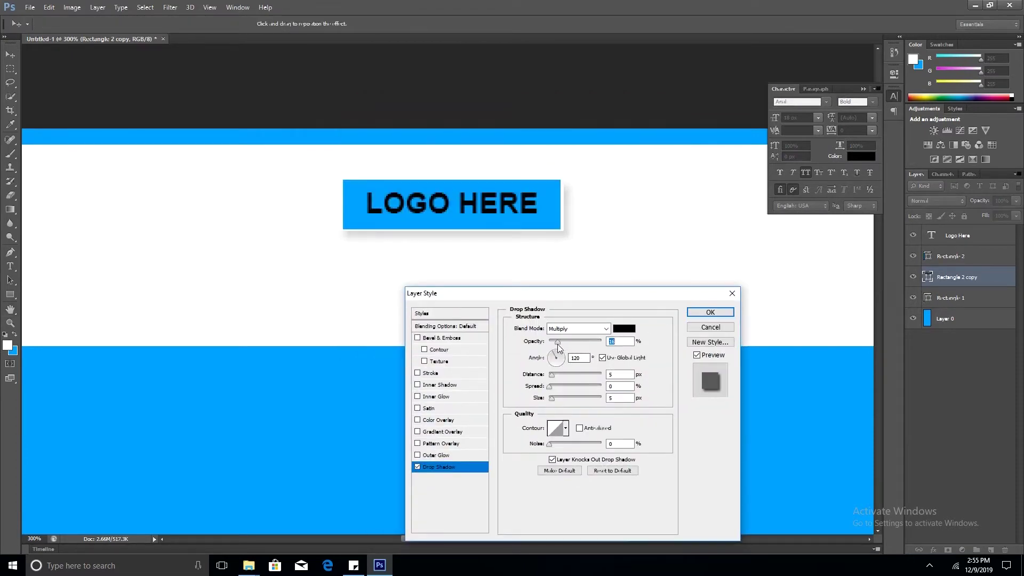
pyautogui.press('Return')
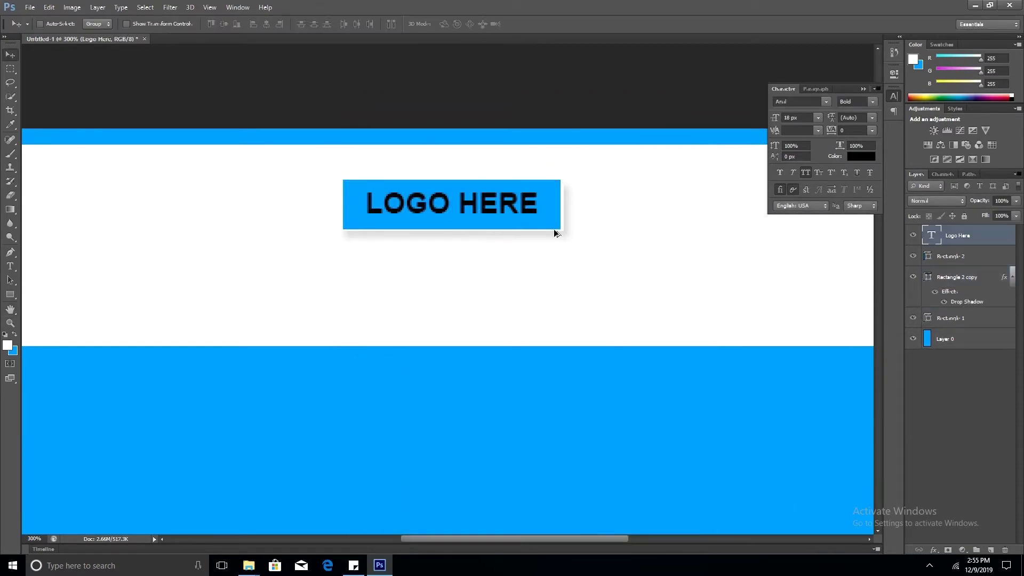
# Step: Set the label to regular weight, shorten it to 'LOGO', and choose a heavier font
pyautogui.click(856, 91)
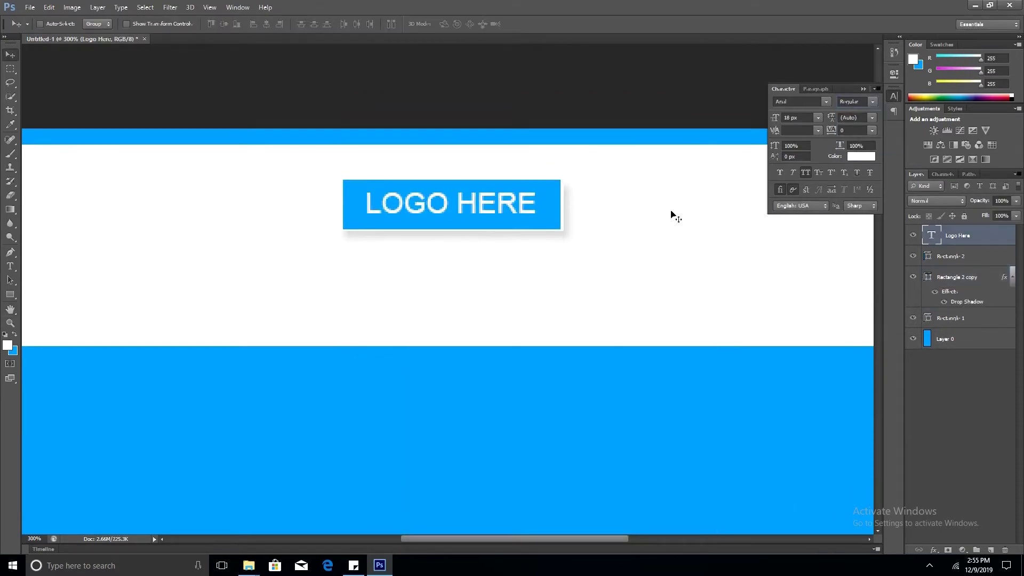
pyautogui.doubleClick(499, 216)
pyautogui.press('BackSpace')
pyautogui.hotkey('ctrl', 'Return')
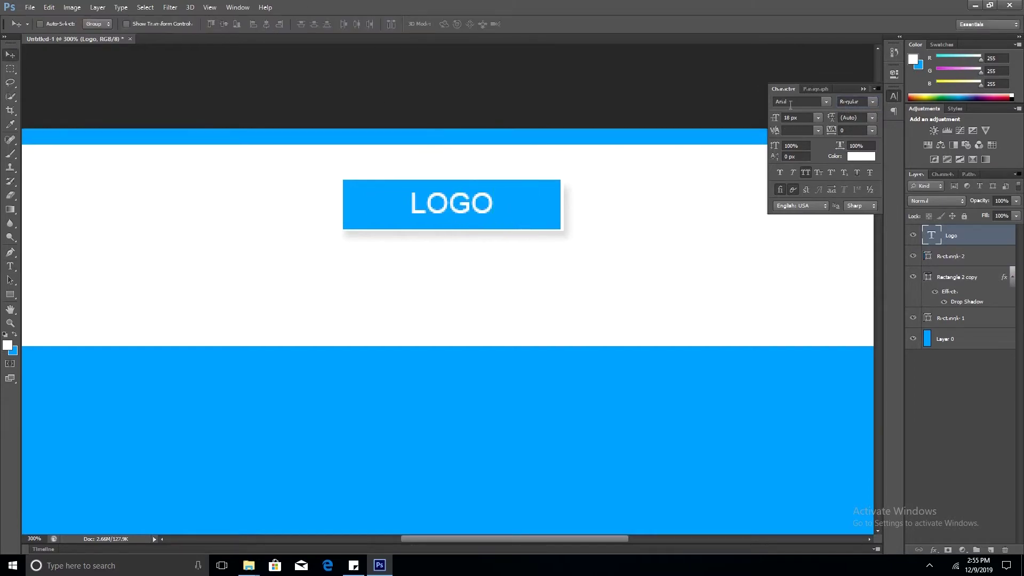
pyautogui.click(828, 101)
pyautogui.scroll(-3, 824, 217)
pyautogui.click(811, 339)
pyautogui.click(863, 89)
# Step: Enlarge the LOGO text and narrow the blue boxes to fit it
pyautogui.hotkey('ctrl', 't')
pyautogui.moveTo(485, 219); pyautogui.dragTo(499, 230)
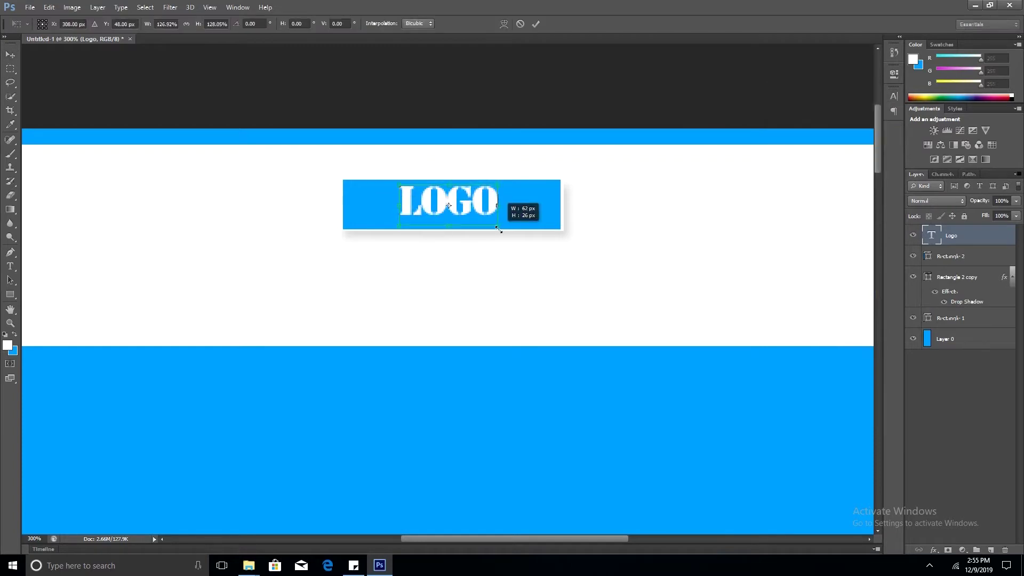
pyautogui.press('Return')
pyautogui.click(951, 256)
pyautogui.hotkey('ctrl', 't')
pyautogui.moveTo(561, 205); pyautogui.dragTo(525, 199)
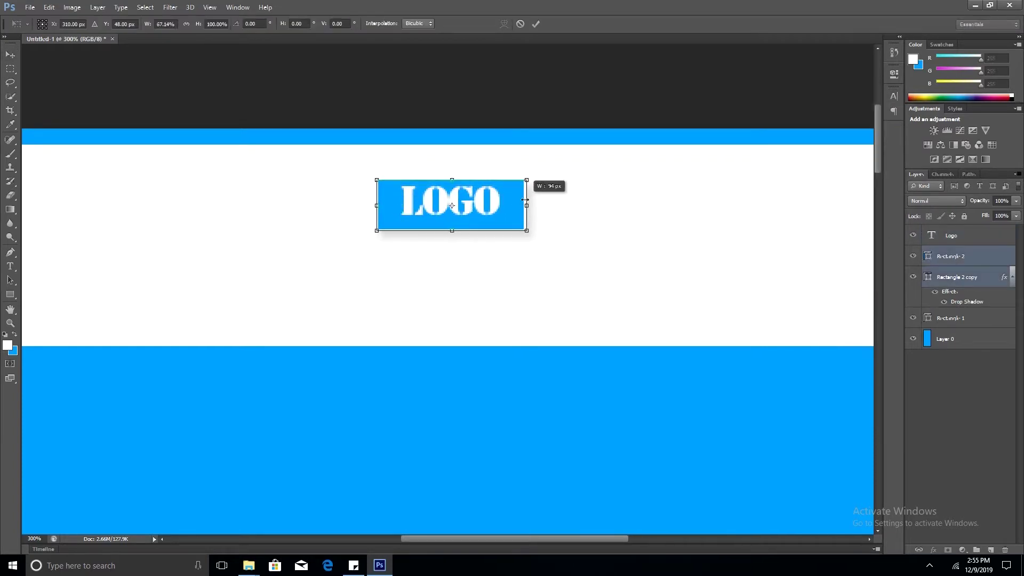
pyautogui.press('Return')
# Step: Group the logo layers and move the group up and to the right
pyautogui.keyDown('shift'); pyautogui.click(928, 235); pyautogui.keyUp('shift')
pyautogui.hotkey('ctrl', 'g')
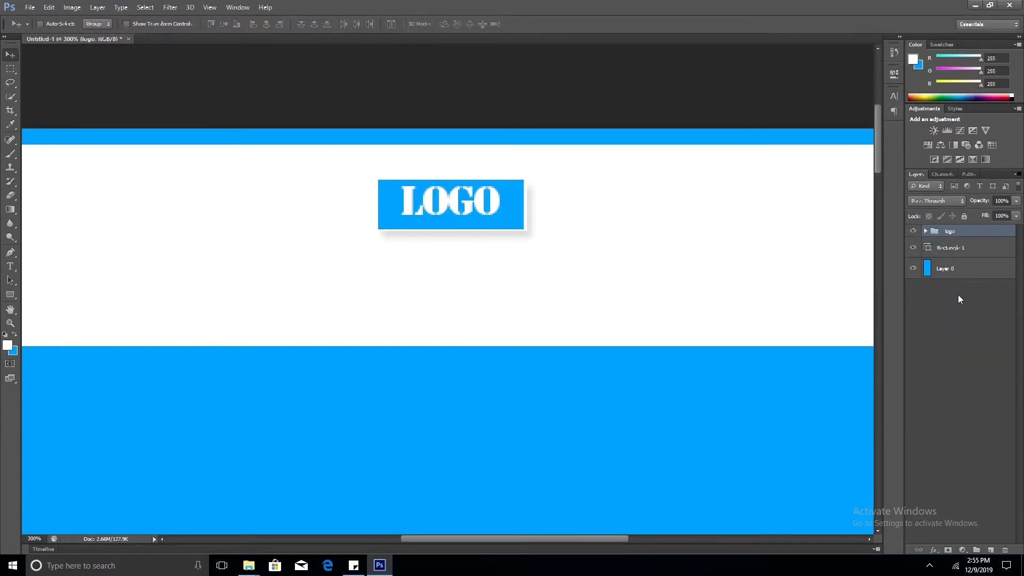
pyautogui.hotkey('ctrl', 'd')
pyautogui.hotkey('shift', 'alt', '[')
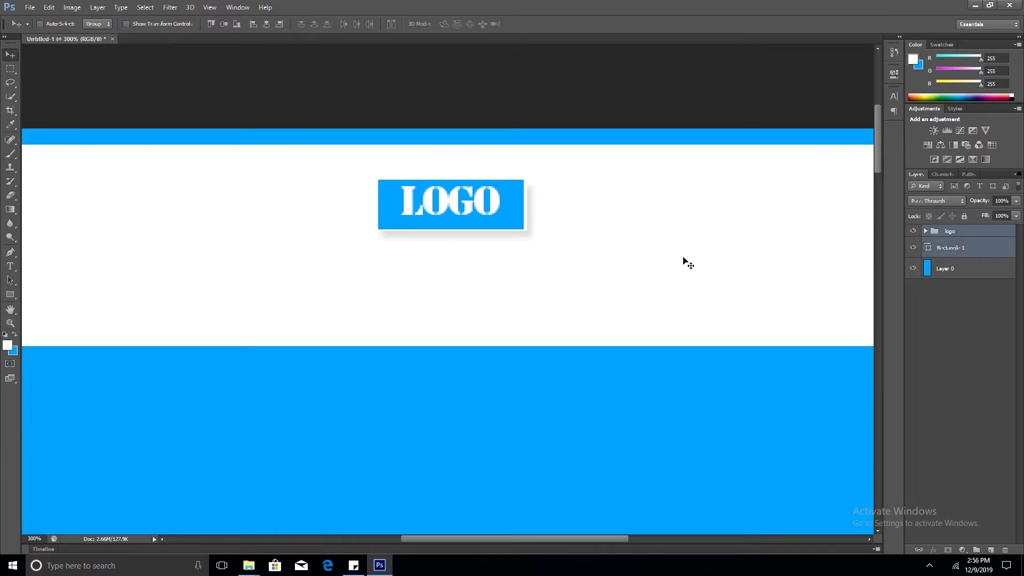
pyautogui.hotkey('alt', ']')
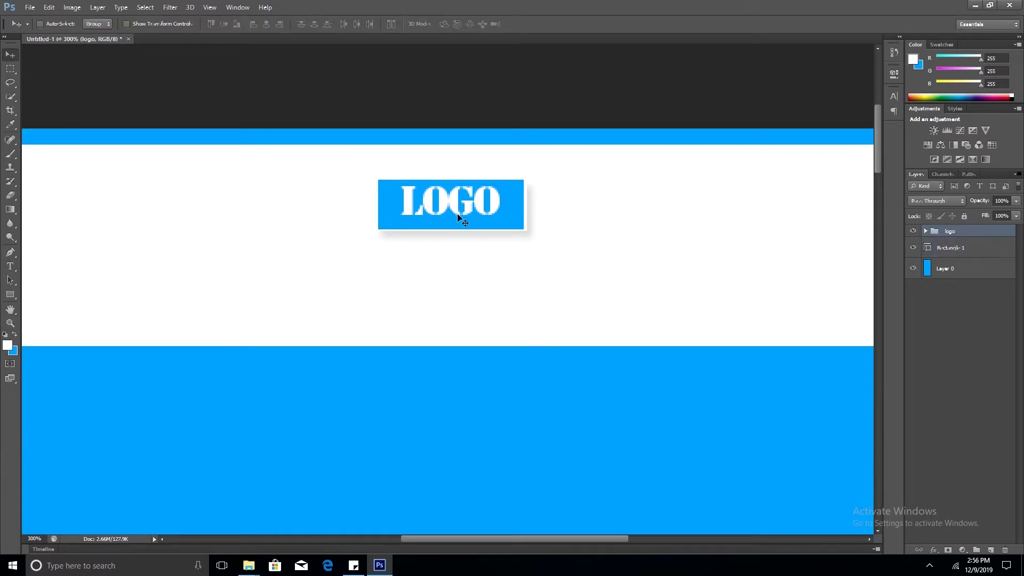
pyautogui.click(101, 39)
pyautogui.moveTo(457, 205); pyautogui.dragTo(467, 187)
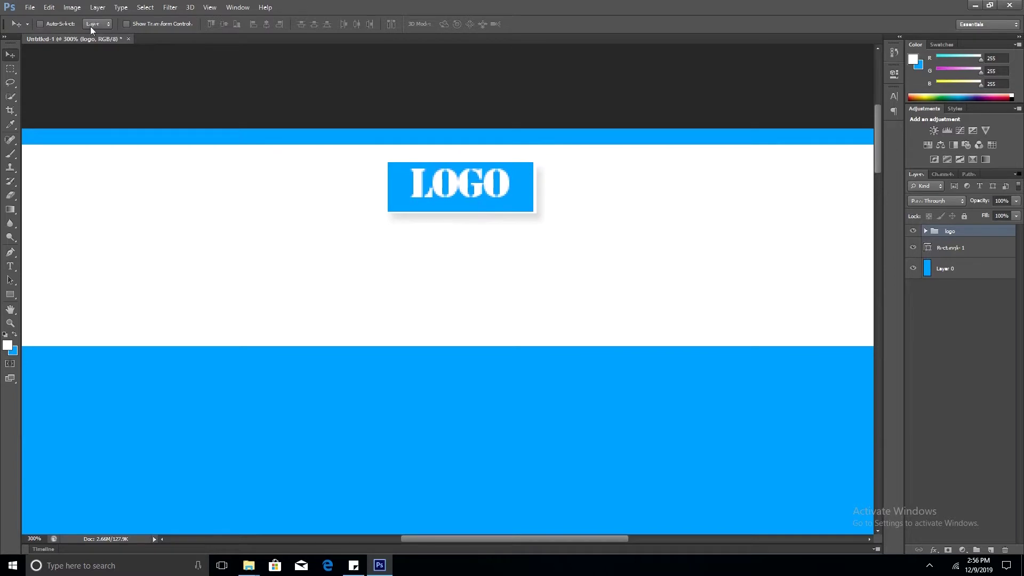
# Step: Duplicate the LOGO text below the box and retype it as the Email Template heading
pyautogui.keyDown('ctrl'); pyautogui.click(469, 183); pyautogui.keyUp('ctrl')
pyautogui.hotkey('alt', 'Down')
pyautogui.press('t')
pyautogui.click(486, 233)
pyautogui.hotkey('ctrl', 'a')
pyautogui.write('TEXT')
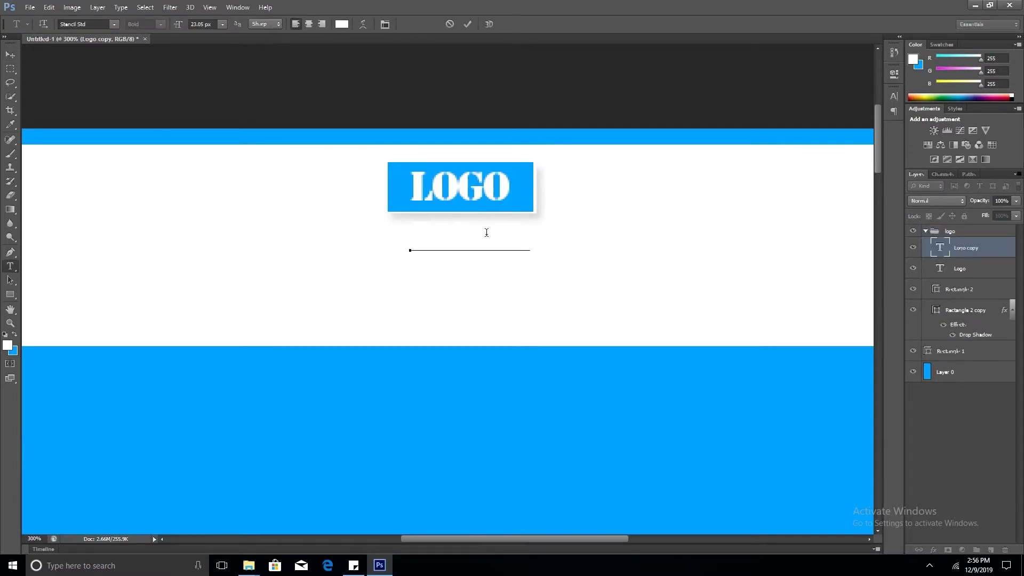
pyautogui.hotkey('ctrl', 'Return')
# Step: Make the heading black Arial with Sharp anti-aliasing and all caps turned off
pyautogui.press('d')
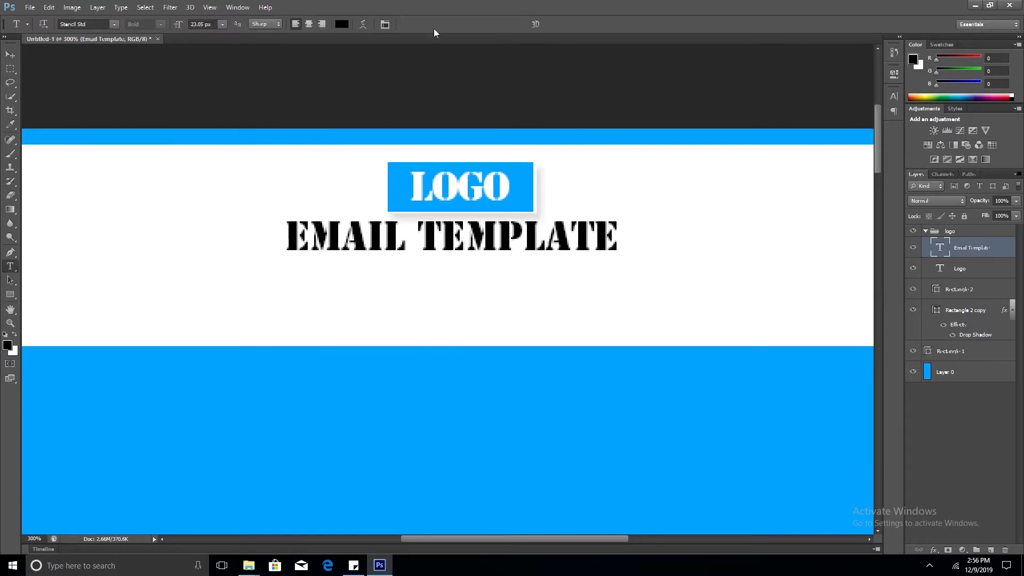
pyautogui.write('Arial')
pyautogui.click(160, 24)
pyautogui.click(265, 24)
pyautogui.click(264, 43)
pyautogui.click(277, 24)
pyautogui.click(265, 34)
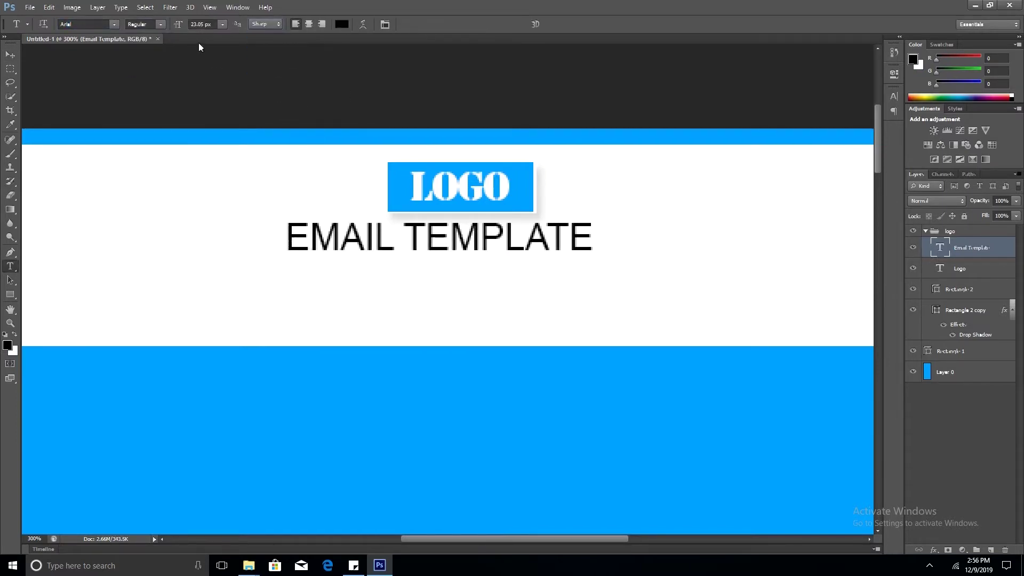
pyautogui.click(894, 96)
pyautogui.click(807, 173)
pyautogui.click(864, 92)
# Step: Move the heading right and lower, and switch its font to Tahoma
pyautogui.press('v')
pyautogui.moveTo(457, 237); pyautogui.dragTo(499, 235)
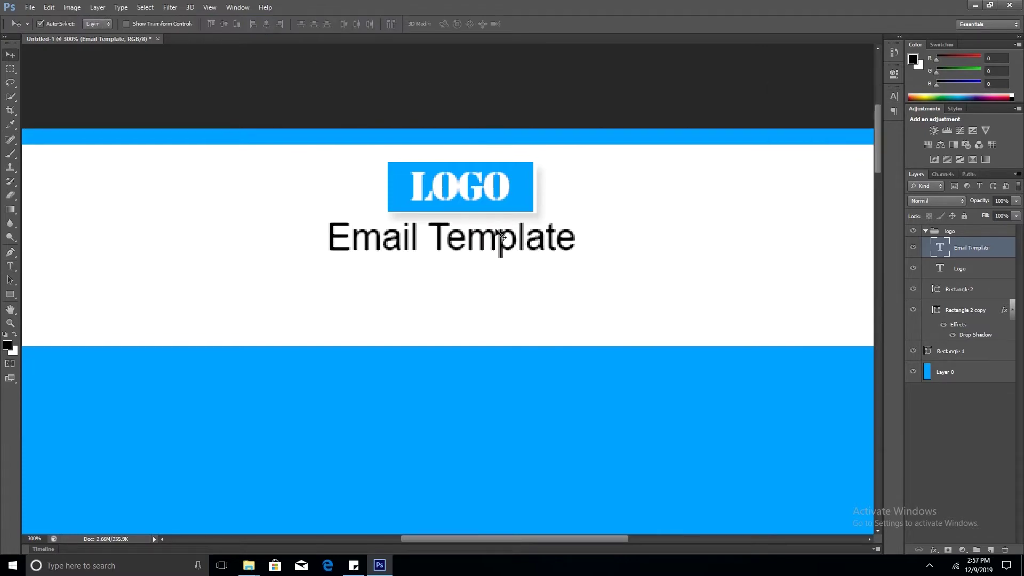
pyautogui.hotkey('shift', 'Down')
pyautogui.hotkey('shift', 'Down')
pyautogui.press('t')
pyautogui.click(115, 24)
pyautogui.scroll(-10, 135, 304)
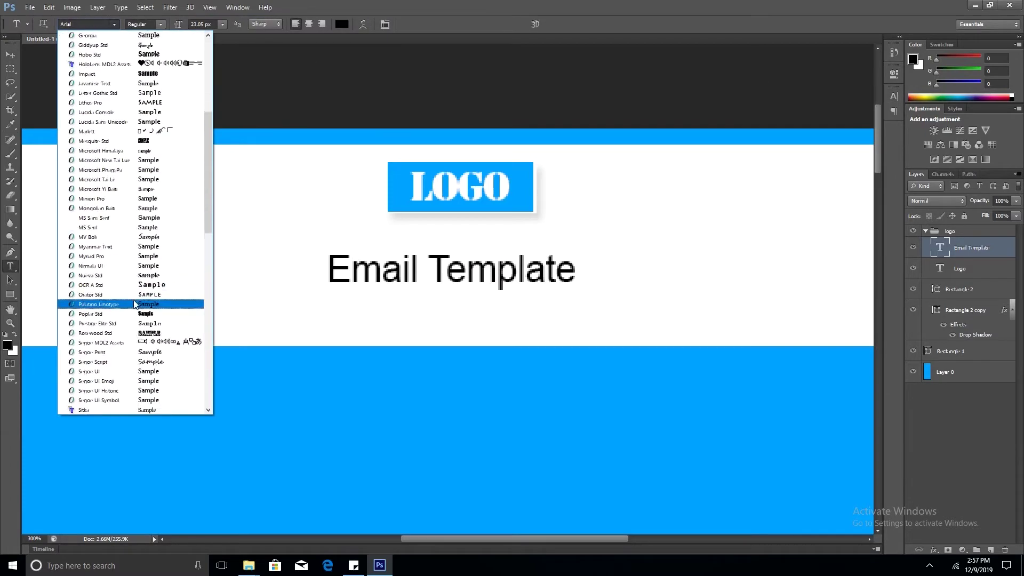
pyautogui.scroll(-5, 128, 299)
pyautogui.click(128, 265)
pyautogui.press('v')
pyautogui.press('Right')
pyautogui.press('Right')
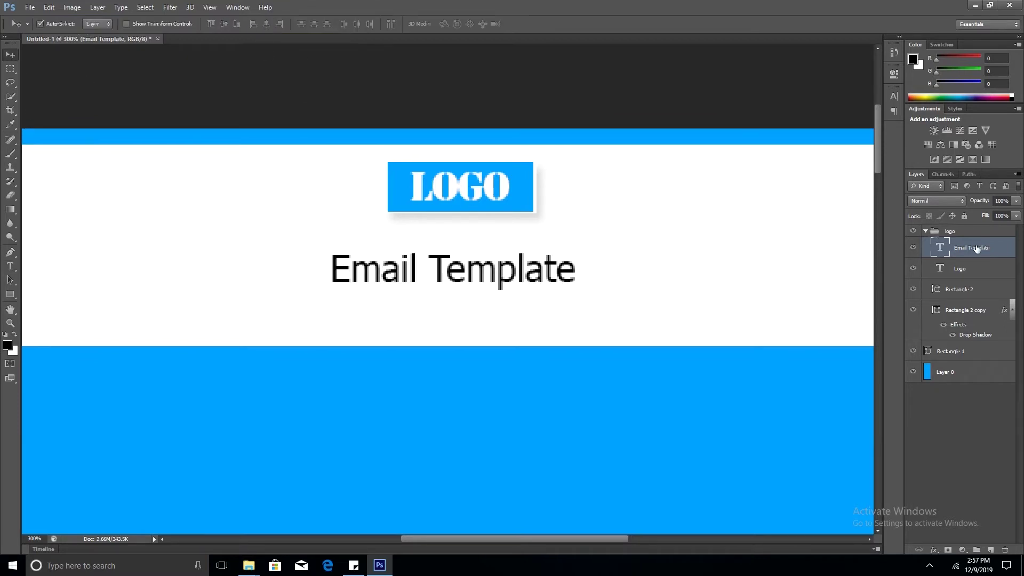
# Step: Nudge the LOGO box down and marquee the header band around the logo group for aligning
pyautogui.click(935, 235)
pyautogui.hotkey('shift', 'Down')
pyautogui.click(492, 297)
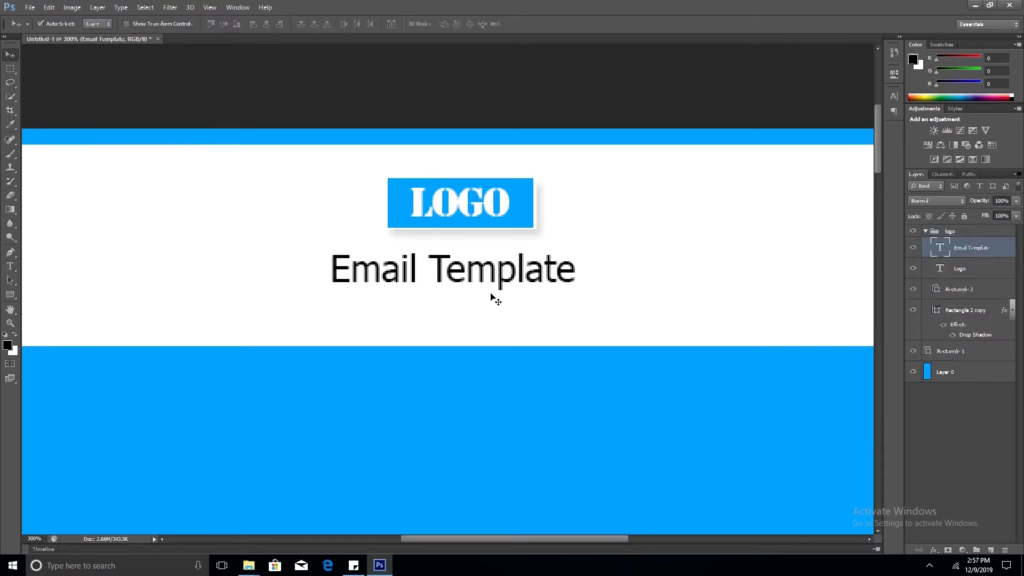
pyautogui.click(924, 235)
pyautogui.press('m')
pyautogui.moveTo(656, 144); pyautogui.dragTo(713, 345)
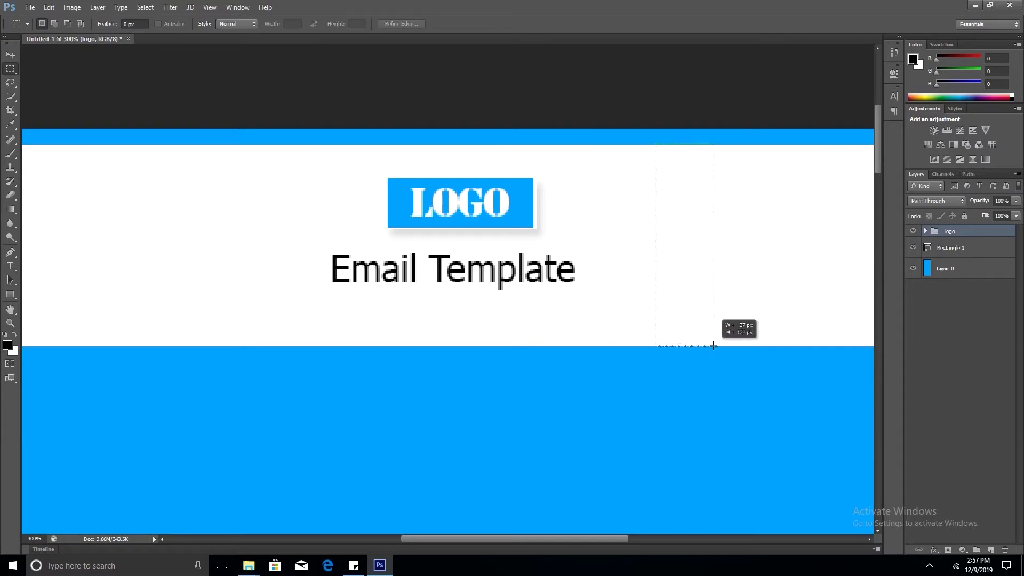
# Step: Centre the logo group in the header and recolour Email Template grey (#898989)
pyautogui.press('v')
pyautogui.click(223, 24)
pyautogui.doubleClick(491, 290)
pyautogui.click(342, 24)
pyautogui.moveTo(374, 214); pyautogui.dragTo(353, 214)
pyautogui.press('Return')
pyautogui.hotkey('ctrl', 'Return')
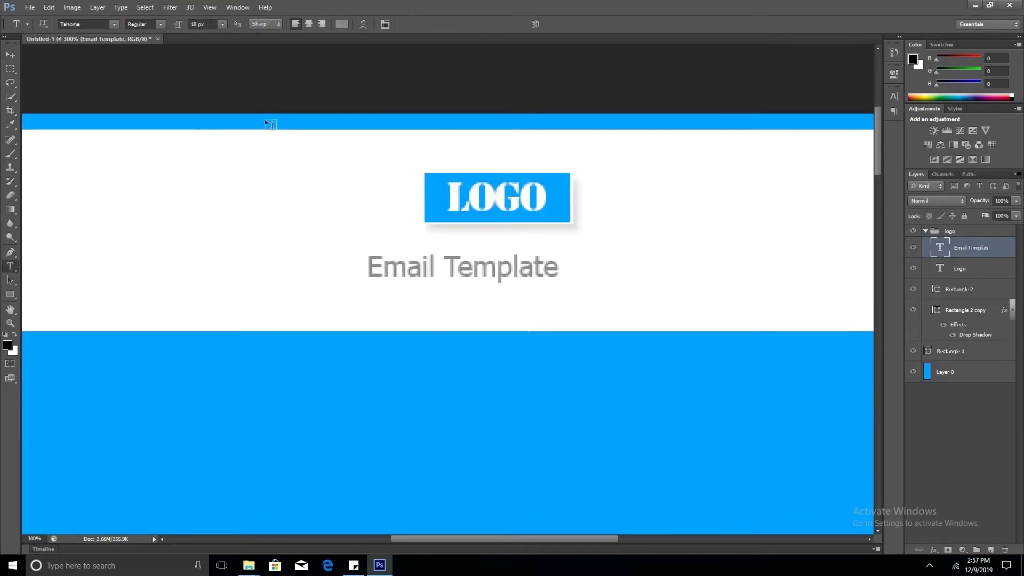
pyautogui.press('v')
pyautogui.moveTo(438, 297); pyautogui.dragTo(466, 297)
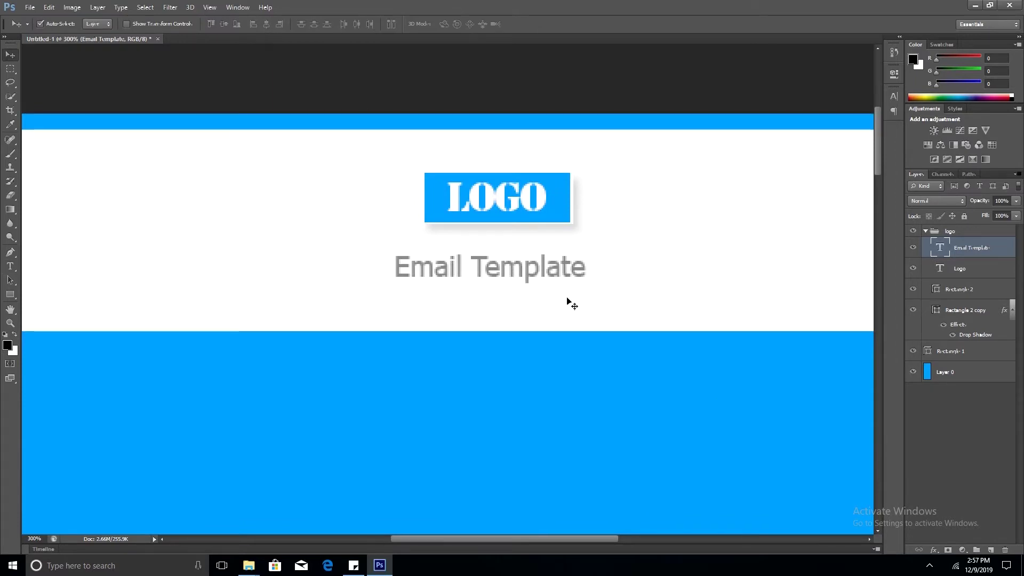
# Step: Place a copy of the white rectangle below the header and stretch it into a tall panel
pyautogui.hotkey('ctrl', '-')
pyautogui.hotkey('ctrl', '-')
pyautogui.moveTo(539, 283); pyautogui.dragTo(542, 355)
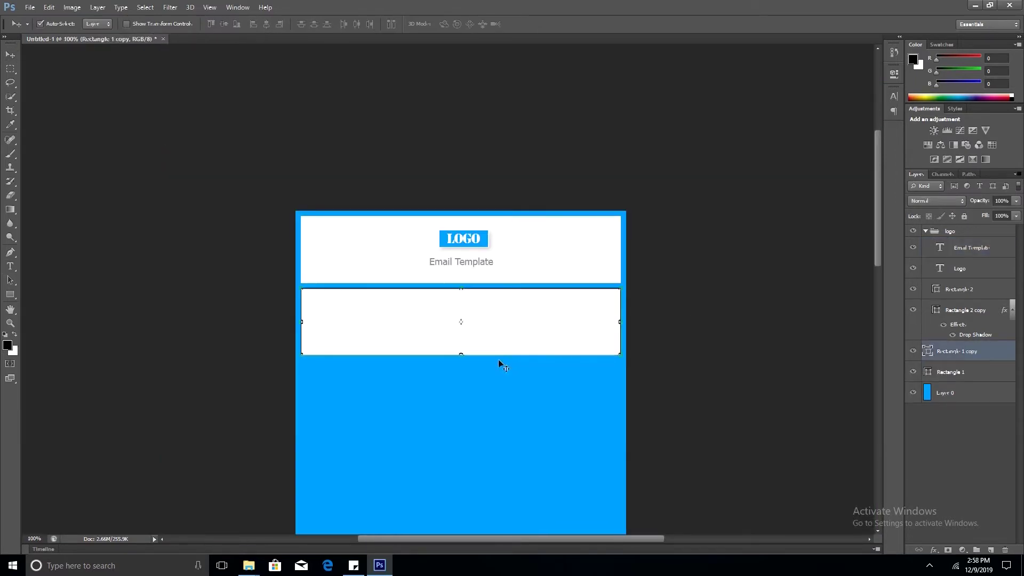
pyautogui.scroll(-5, 487, 448)
pyautogui.moveTo(501, 304); pyautogui.dragTo(472, 377)
pyautogui.press('z')
pyautogui.click(471, 374)
pyautogui.click(471, 374)
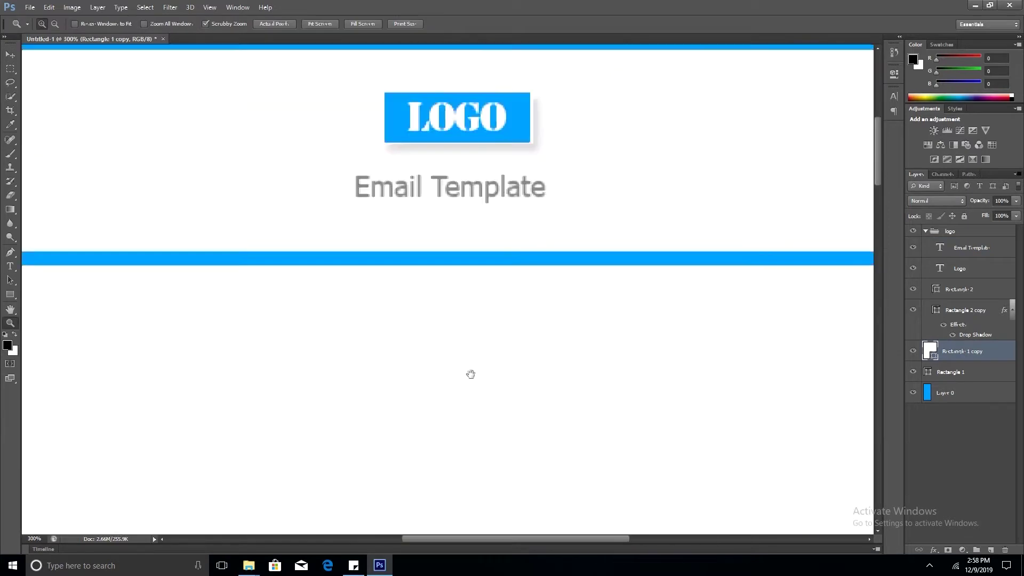
pyautogui.scroll(2, 471, 374)
# Step: Shrink Email Template to 18 px and nudge it back to centre
pyautogui.doubleClick(451, 240)
pyautogui.click(223, 23)
pyautogui.click(216, 113)
pyautogui.hotkey('ctrl', 'Return')
pyautogui.hotkey('shift', 'Right')
pyautogui.hotkey('shift', 'Up')
pyautogui.press('Down')
pyautogui.press('Down')
pyautogui.press('Down')
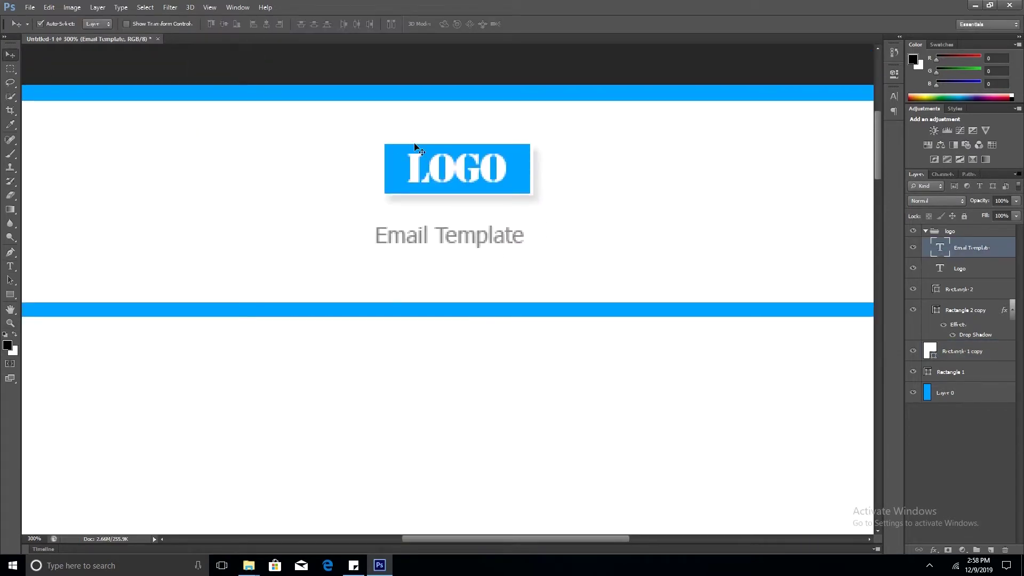
# Step: Change the tagline to "Explore what's trending on Trendy TechPro" and the logo to TRENDY
pyautogui.doubleClick(464, 232)
pyautogui.write('Explore what’s trending on trendytech')
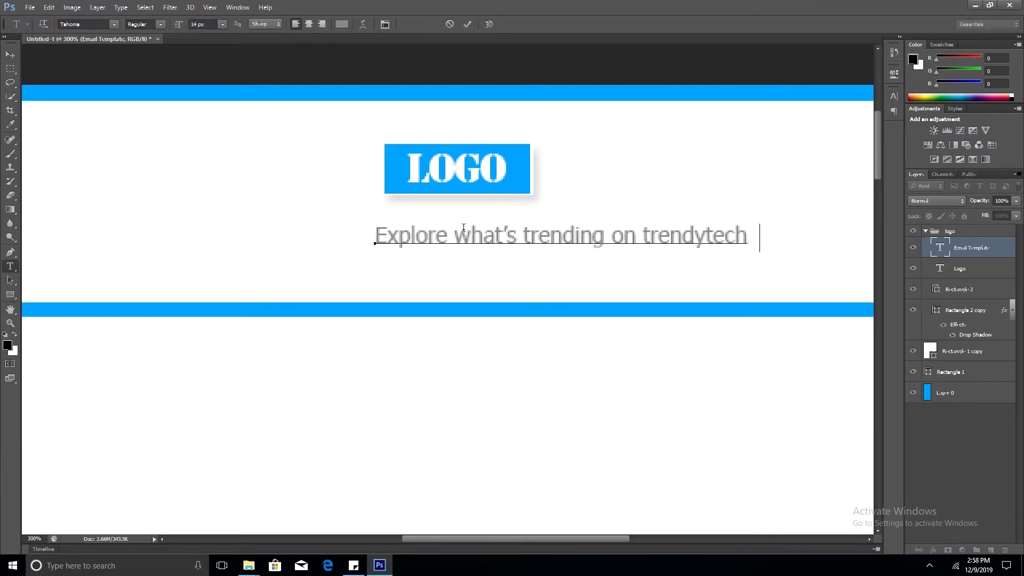
pyautogui.write('T')
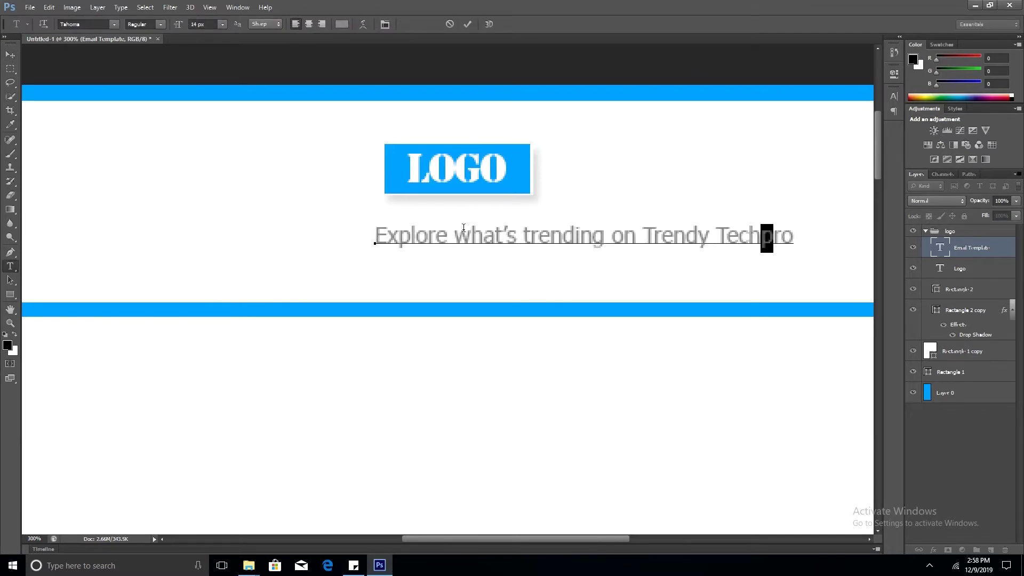
pyautogui.write('P')
pyautogui.hotkey('ctrl', 'Return')
pyautogui.doubleClick(454, 170)
pyautogui.write('TREND')
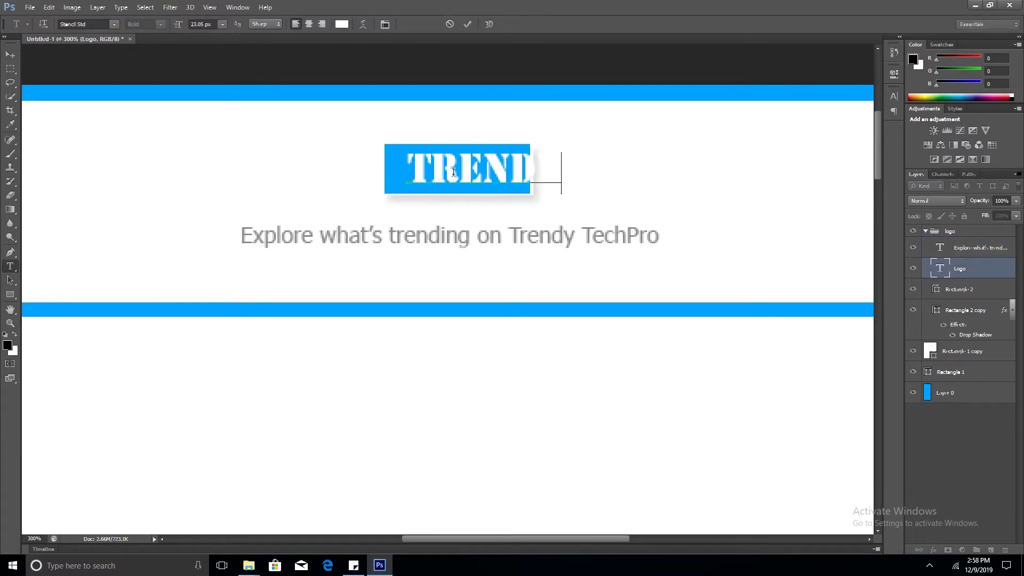
pyautogui.hotkey('ctrl', 'Return')
# Step: Remove the drop shadow from the copied logo box
pyautogui.press('v')
pyautogui.click(961, 289)
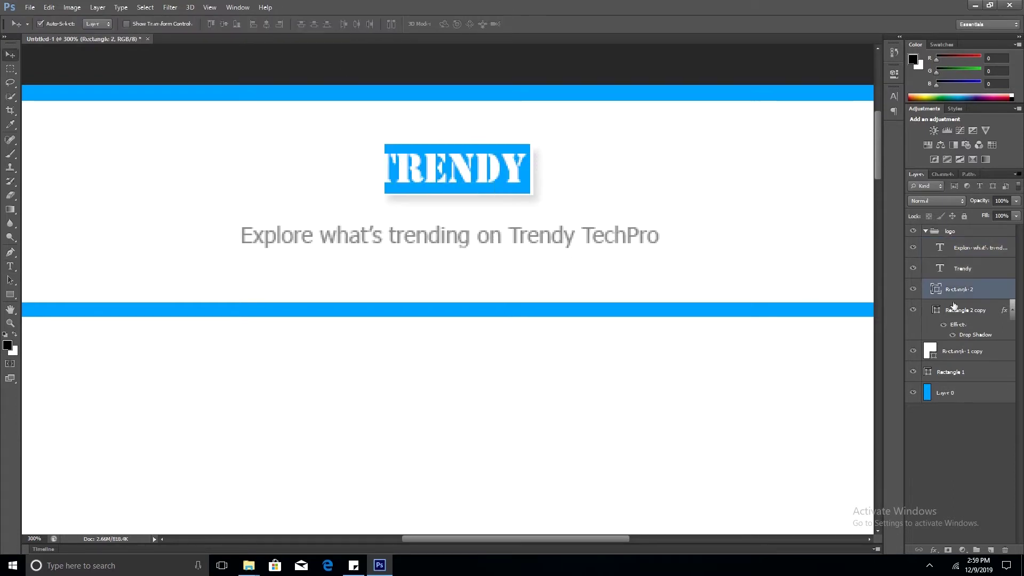
pyautogui.click(956, 335)
pyautogui.moveTo(1004, 549); pyautogui.dragTo(1005, 549)
# Step: Widen both box rectangles to fit TRENDY, centre them, and group them
pyautogui.keyDown('ctrl'); pyautogui.click(956, 293); pyautogui.keyUp('ctrl')
pyautogui.hotkey('ctrl', 't')
pyautogui.moveTo(530, 169); pyautogui.dragTo(555, 168)
pyautogui.press('Return')
pyautogui.click(267, 23)
pyautogui.hotkey('ctrl', 'g')
pyautogui.click(470, 180)
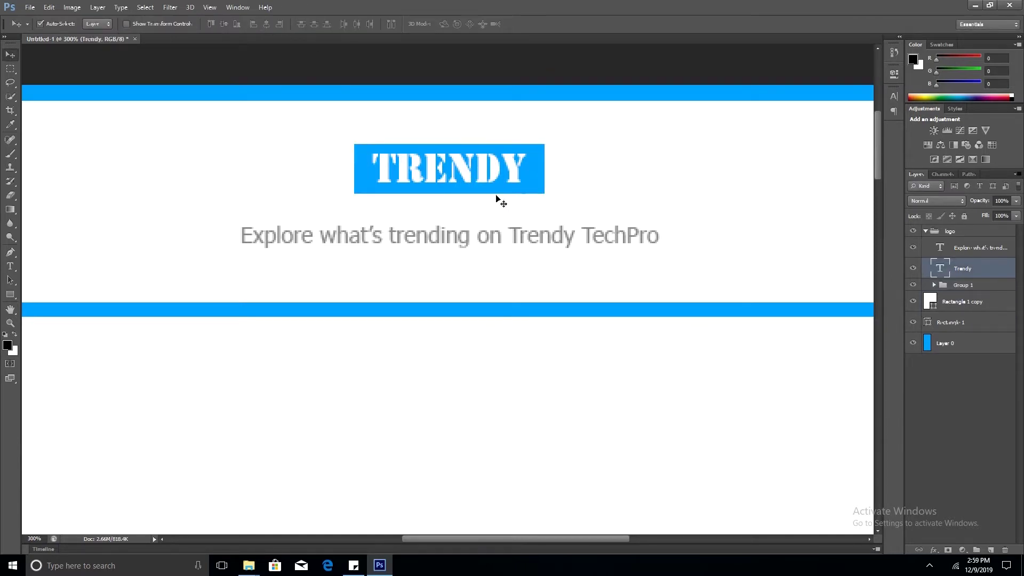
# Step: Give the TRENDY box rectangle a blue 1 pt outline
pyautogui.click(974, 323)
pyautogui.press('u')
pyautogui.click(96, 24)
pyautogui.click(97, 75)
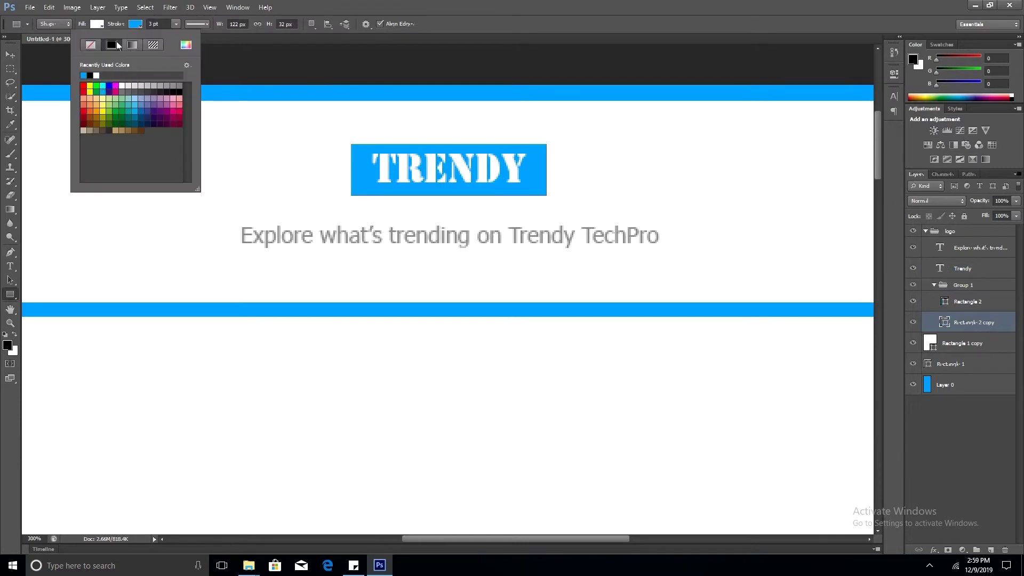
pyautogui.click(26, 48)
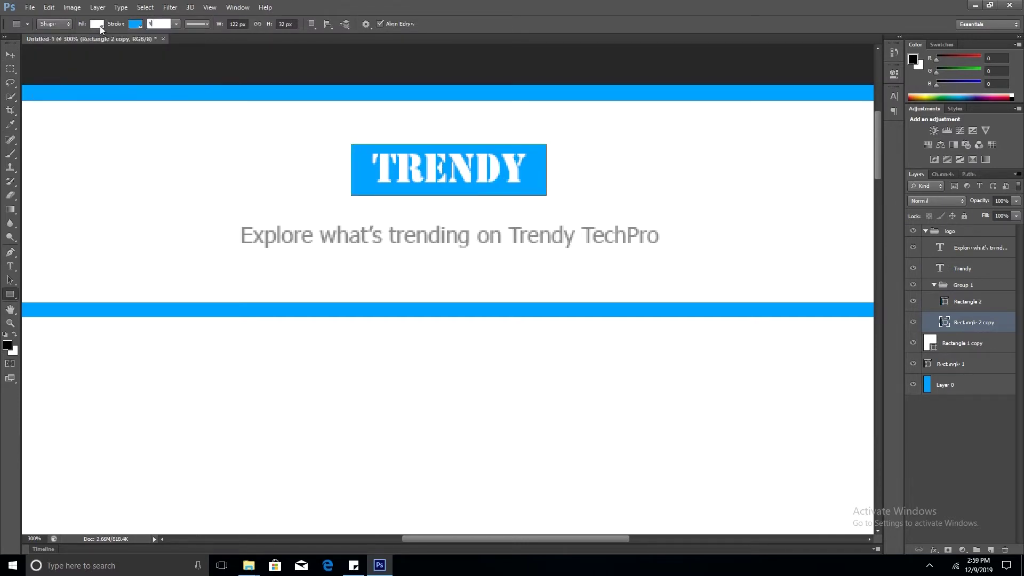
# Step: Copy the tagline below the blue bar and retype it as the 'Read Our Latest Blog!' heading
pyautogui.press('v')
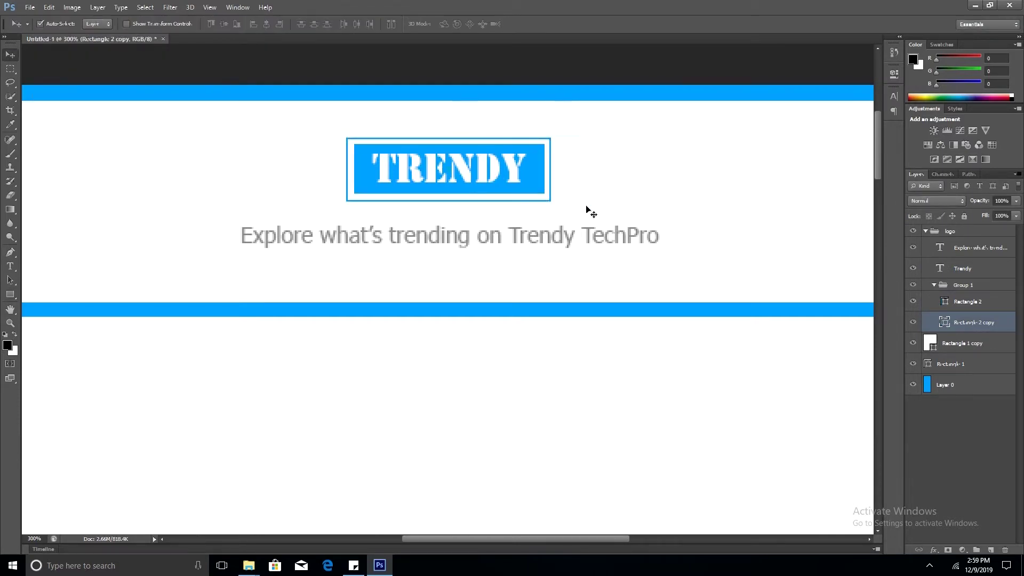
pyautogui.hotkey('ctrl', '-')
pyautogui.hotkey('ctrl', '+')
pyautogui.scroll(-2, 402, 311)
pyautogui.moveTo(457, 148); pyautogui.dragTo(480, 325)
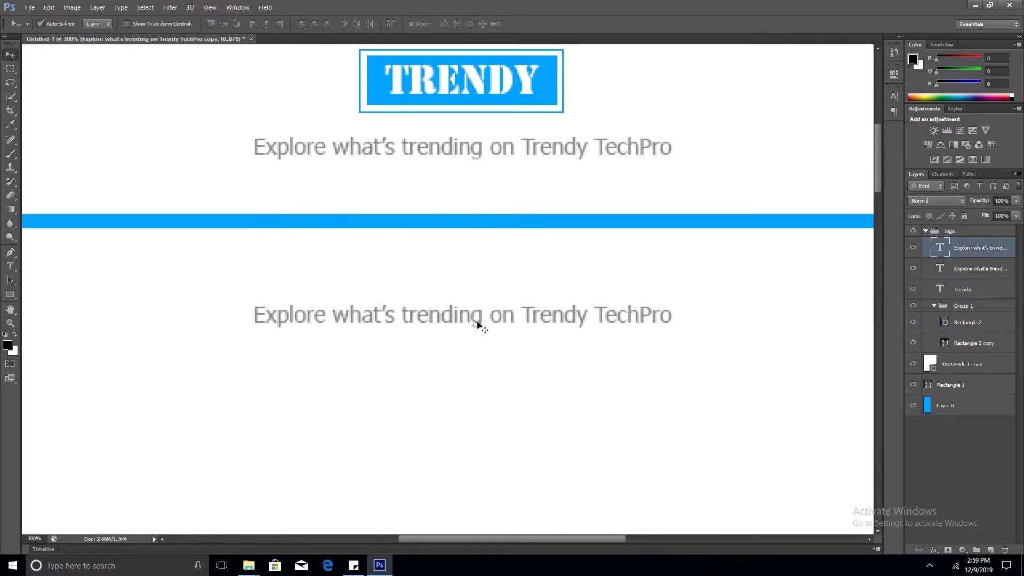
pyautogui.doubleClick(499, 318)
pyautogui.write('Read Our Latest Blog!')
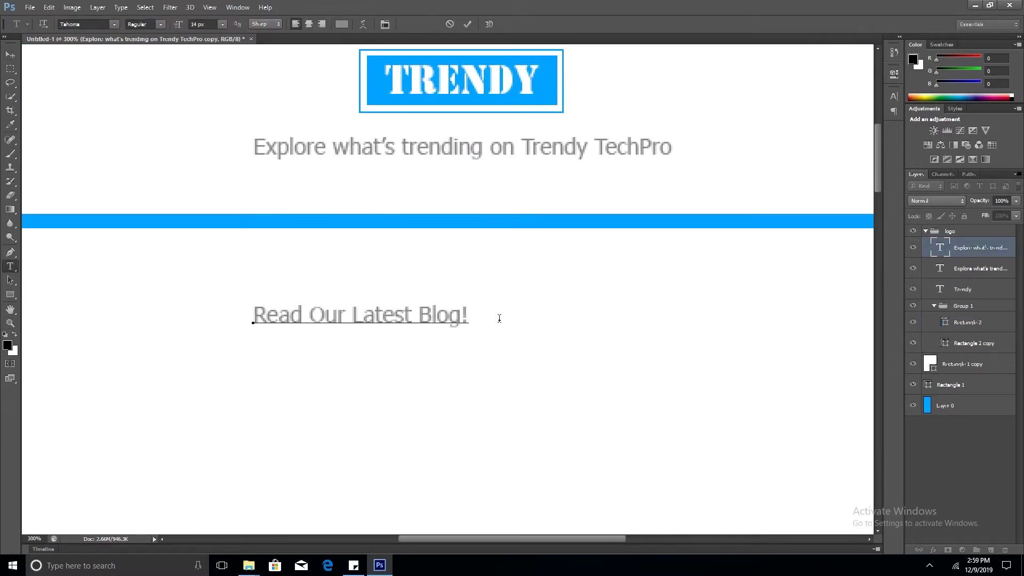
pyautogui.hotkey('ctrl', 'Return')
# Step: Make the heading 24 px and black, centred on the page
pyautogui.doubleClick(940, 248)
pyautogui.click(223, 24)
pyautogui.click(249, 159)
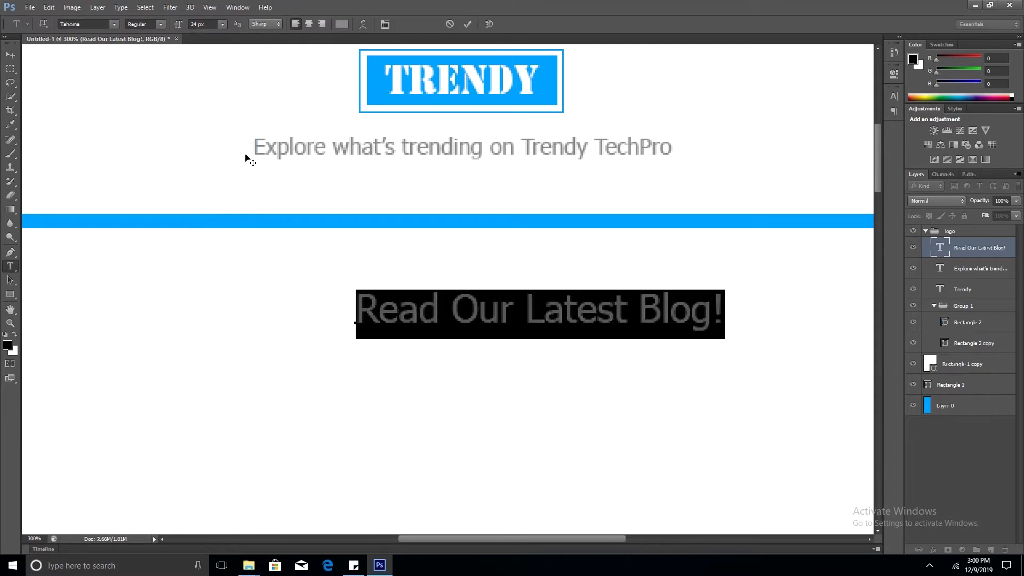
pyautogui.hotkey('ctrl', 'Return')
pyautogui.press('v')
pyautogui.hotkey('shift', 'Left')
pyautogui.hotkey('shift', 'Left')
pyautogui.hotkey('shift', 'Left')
pyautogui.hotkey('alt', 'BackSpace')
# Step: Copy the tagline below the heading as grey subline 'There are many variations of Trendy TechPro'
pyautogui.moveTo(407, 147)
pyautogui.mouseDown()
pyautogui.moveTo(453, 224)
pyautogui.moveTo(424, 353)
pyautogui.mouseUp()
pyautogui.press('t')
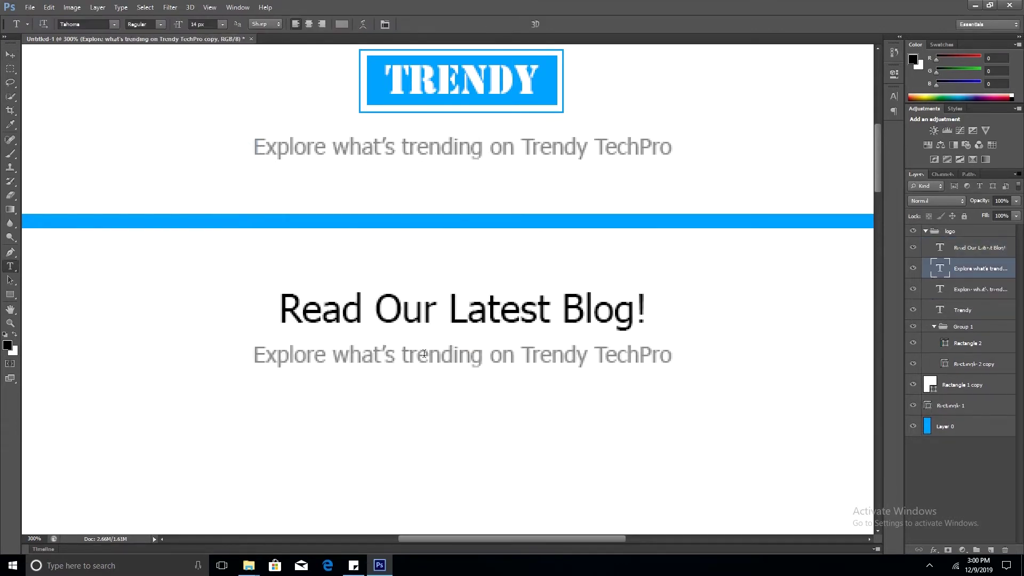
pyautogui.click(437, 356)
pyautogui.hotkey('ctrl', 'a')
pyautogui.write('There a')
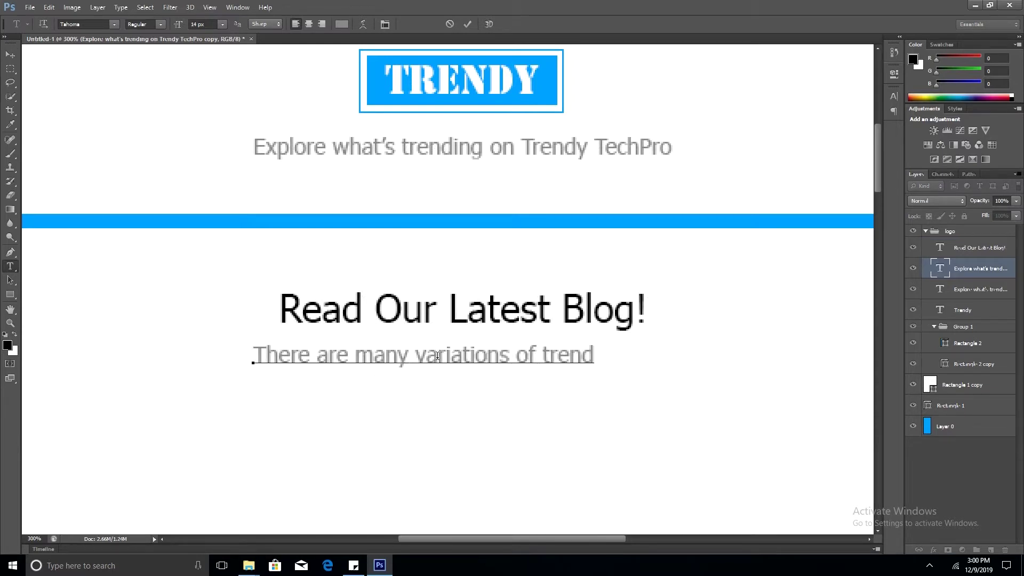
pyautogui.write('pro')
pyautogui.hotkey('ctrl', 'Left')
pyautogui.hotkey('ctrl', 'Left')
pyautogui.hotkey('shift', 'Right')
pyautogui.write('T')
pyautogui.hotkey('ctrl', 'Right')
pyautogui.hotkey('shift', 'Right')
pyautogui.write('T')
pyautogui.hotkey('ctrl', 'Return')
# Step: Move the heading and subline down about 60 px
pyautogui.press('v')
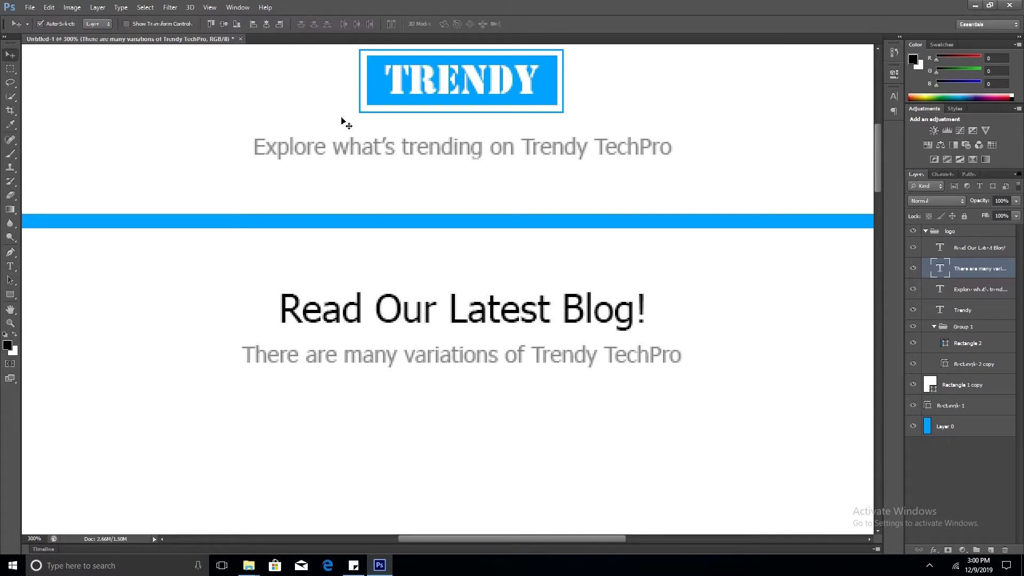
pyautogui.scroll(-5, 478, 159)
pyautogui.moveTo(478, 158)
pyautogui.mouseDown()
pyautogui.moveTo(483, 191)
pyautogui.moveTo(604, 293)
pyautogui.mouseUp()
pyautogui.click(483, 238)
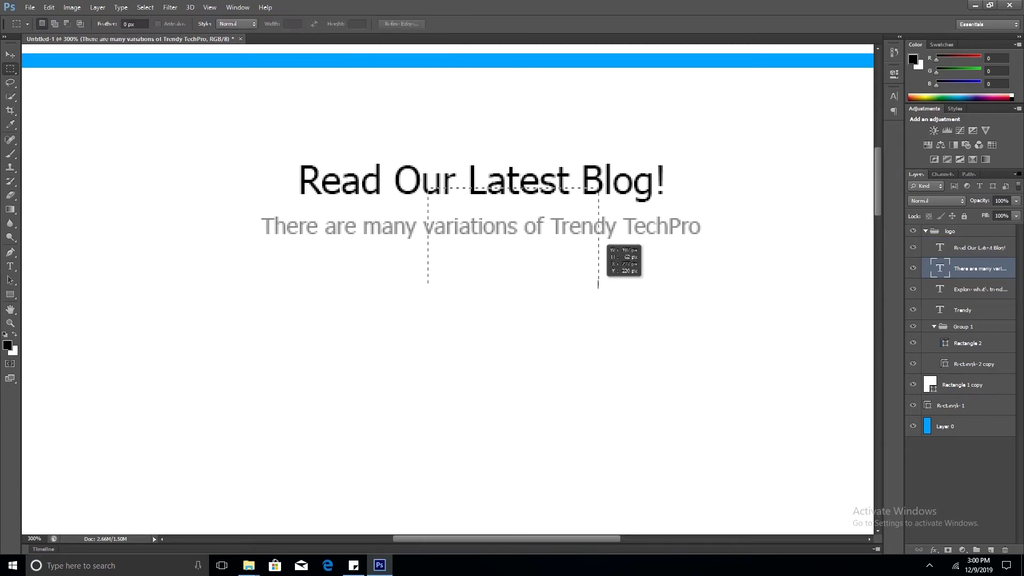
pyautogui.click(212, 27)
# Step: Draw a black rectangle under the subline and fill a copy of it grey
pyautogui.press('z')
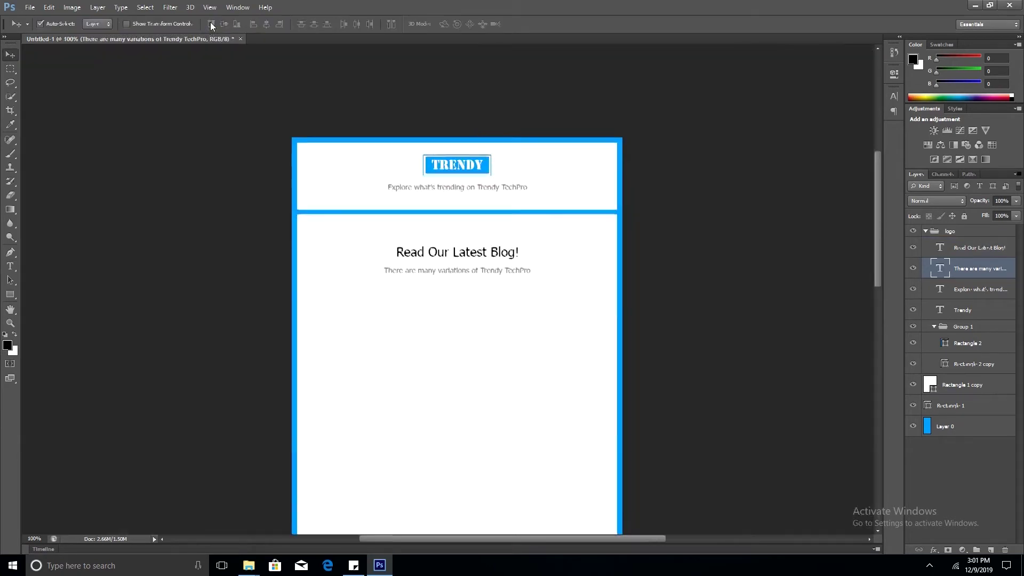
pyautogui.keyDown('alt'); pyautogui.click(394, 300); pyautogui.keyUp('alt')
pyautogui.scroll(-3, 393, 300)
pyautogui.press('u')
pyautogui.moveTo(358, 232)
pyautogui.mouseDown()
pyautogui.moveTo(507, 332)
pyautogui.moveTo(621, 326)
pyautogui.mouseUp()
pyautogui.hotkey('ctrl', 'alt', 't')
pyautogui.press('Return')
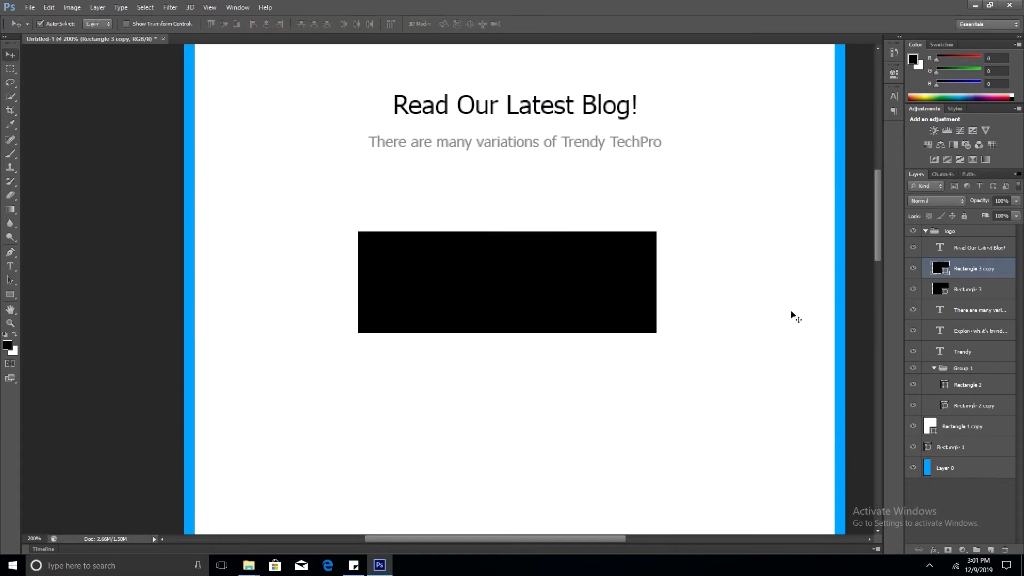
pyautogui.doubleClick(940, 269)
pyautogui.click(619, 142)
# Step: Move both rectangles out of the logo group, enlarge them, and group them
pyautogui.hotkey('ctrl', ']')
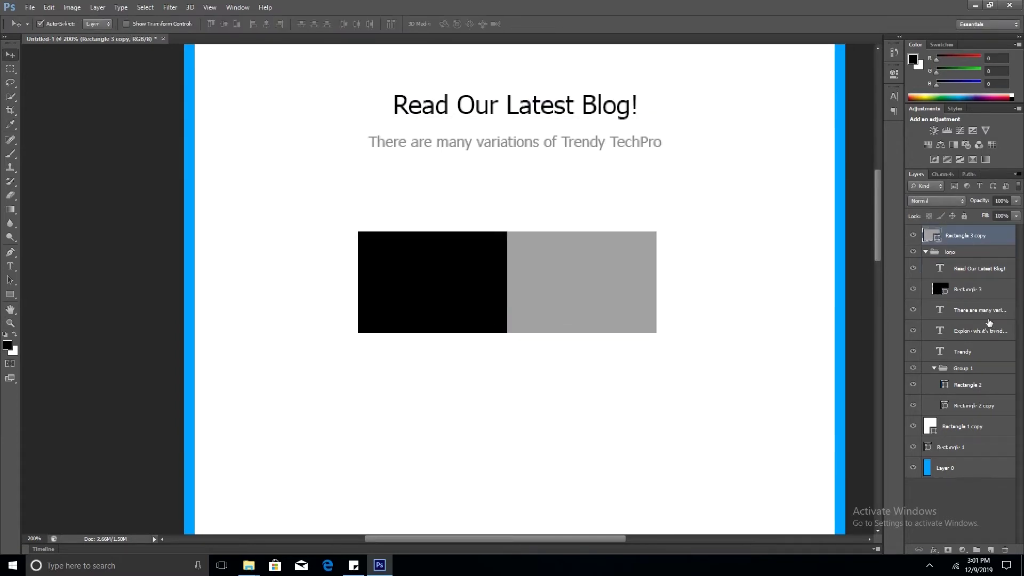
pyautogui.click(983, 293)
pyautogui.hotkey('ctrl', ']')
pyautogui.keyDown('shift'); pyautogui.click(964, 238); pyautogui.keyUp('shift')
pyautogui.hotkey('ctrl', 't')
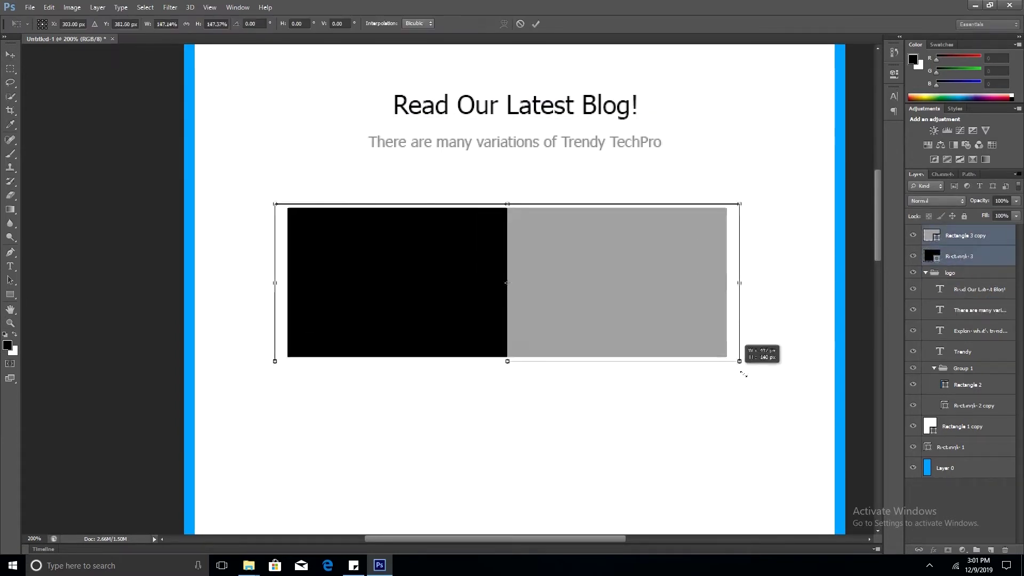
pyautogui.moveTo(657, 333); pyautogui.dragTo(815, 387)
pyautogui.press('Return')
pyautogui.hotkey('ctrl', 'g')
# Step: Stretch the grouped rectangles to full panel width and 320 px tall
pyautogui.press('Right')
pyautogui.press('Right')
pyautogui.press('Right')
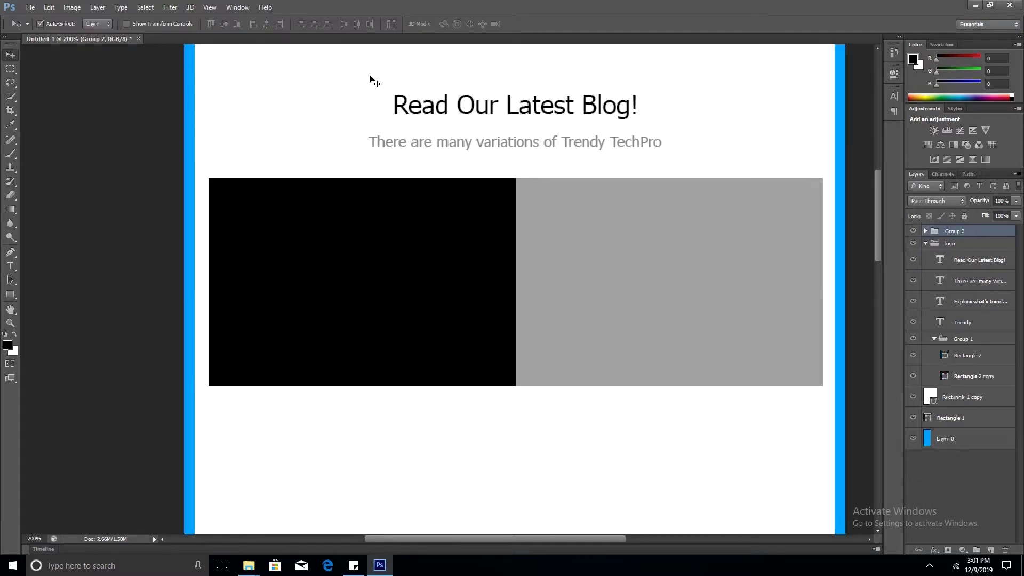
pyautogui.hotkey('ctrl', 't')
pyautogui.moveTo(822, 388); pyautogui.dragTo(827, 389)
pyautogui.press('Return')
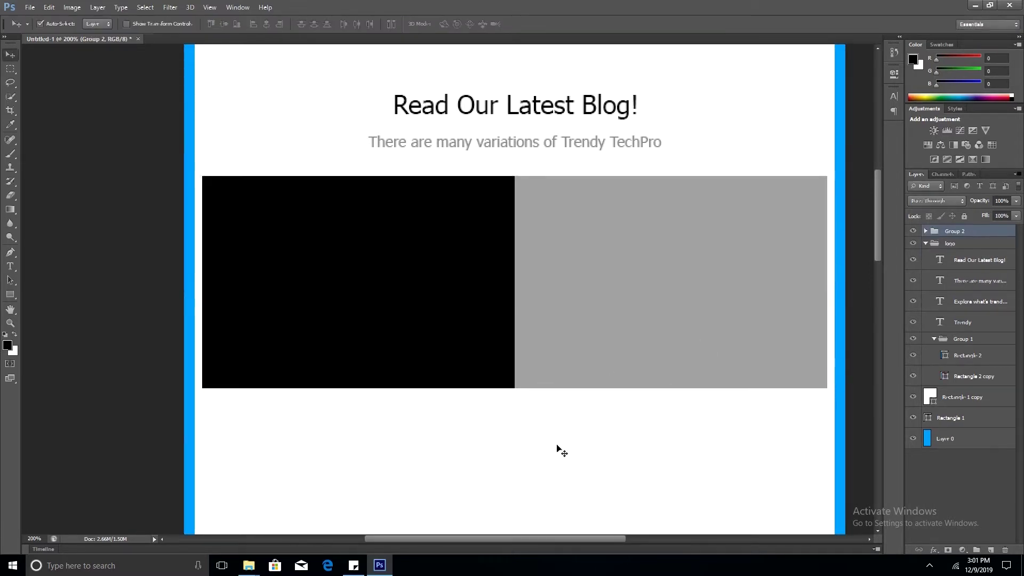
pyautogui.hotkey('ctrl', 't')
pyautogui.moveTo(515, 388); pyautogui.dragTo(515, 518)
pyautogui.press('Return')
# Step: Fill the black rectangle with the page blue and add the 12-09-2019 date on it
pyautogui.press('i')
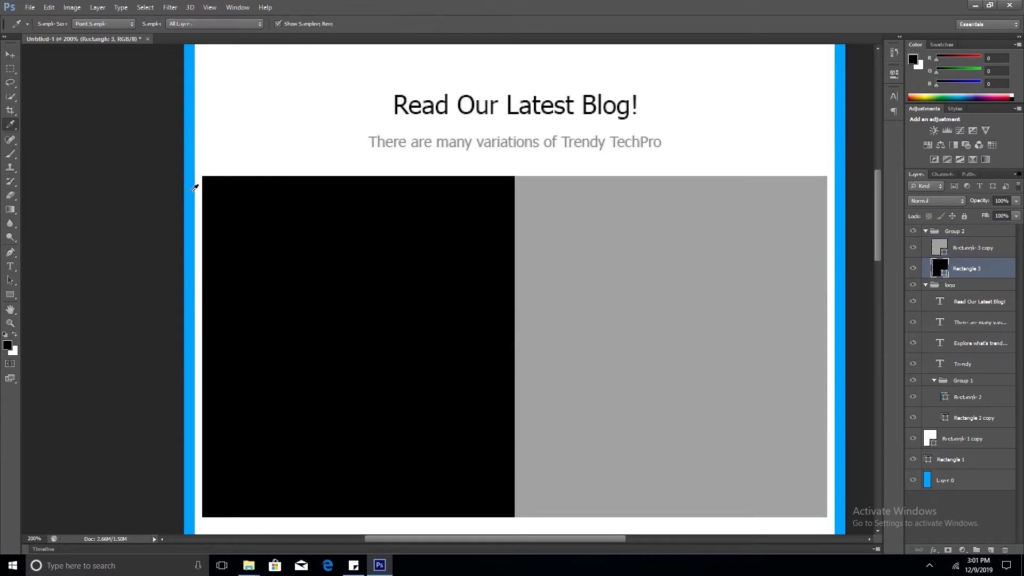
pyautogui.click(194, 183)
pyautogui.hotkey('alt', 'BackSpace')
pyautogui.press('t')
pyautogui.click(448, 366)
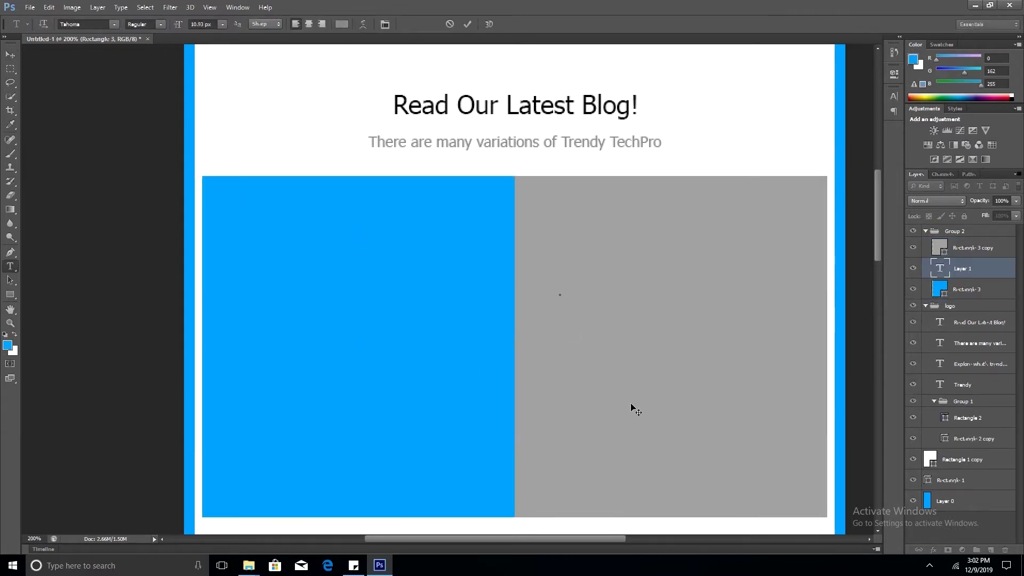
pyautogui.write('120')
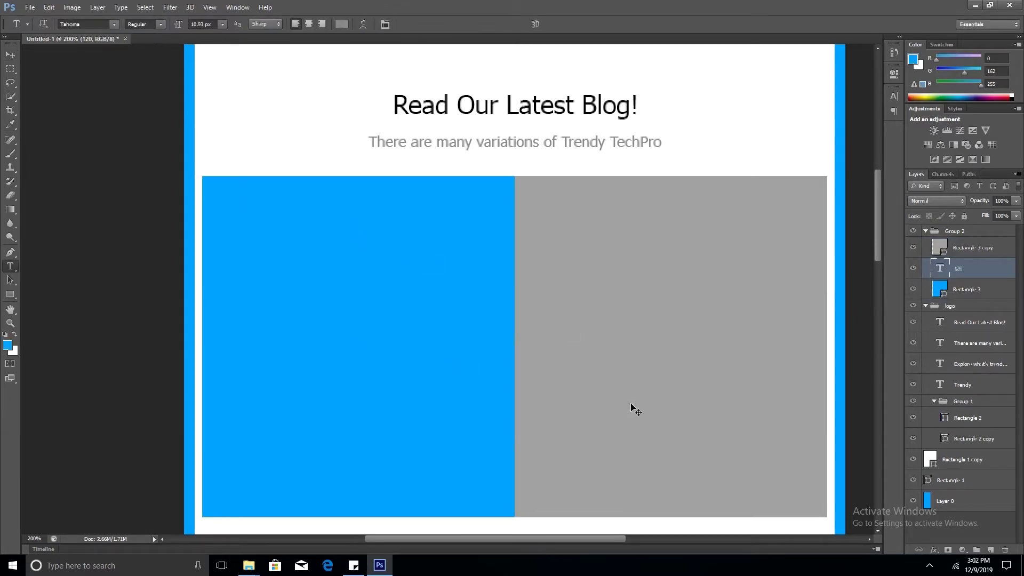
pyautogui.doubleClick(570, 289)
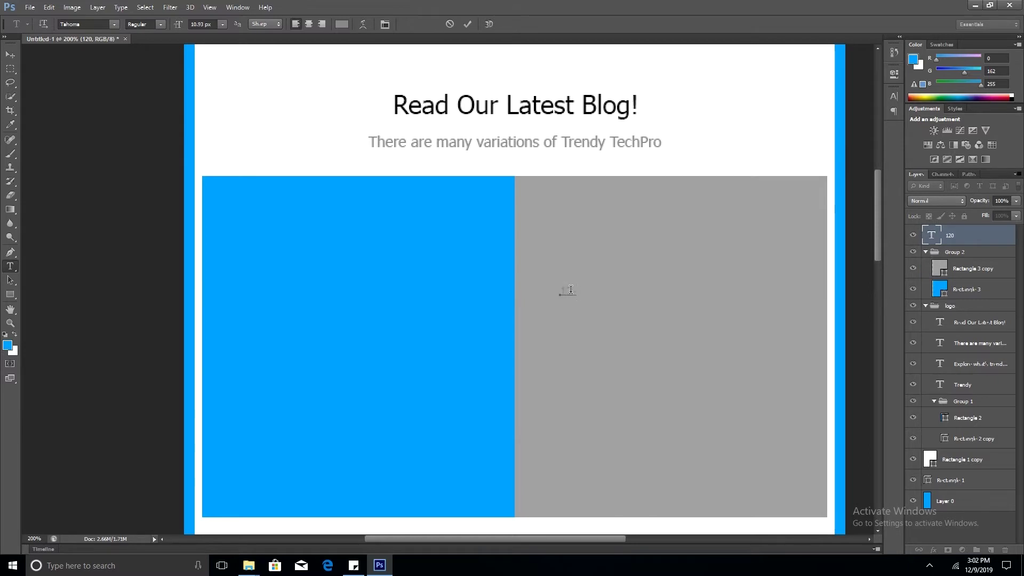
pyautogui.write('-09-2019')
pyautogui.hotkey('ctrl', 'Return')
pyautogui.press('v')
pyautogui.hotkey('ctrl', 'alt', 'z')
pyautogui.hotkey('ctrl', 'alt', 'z')
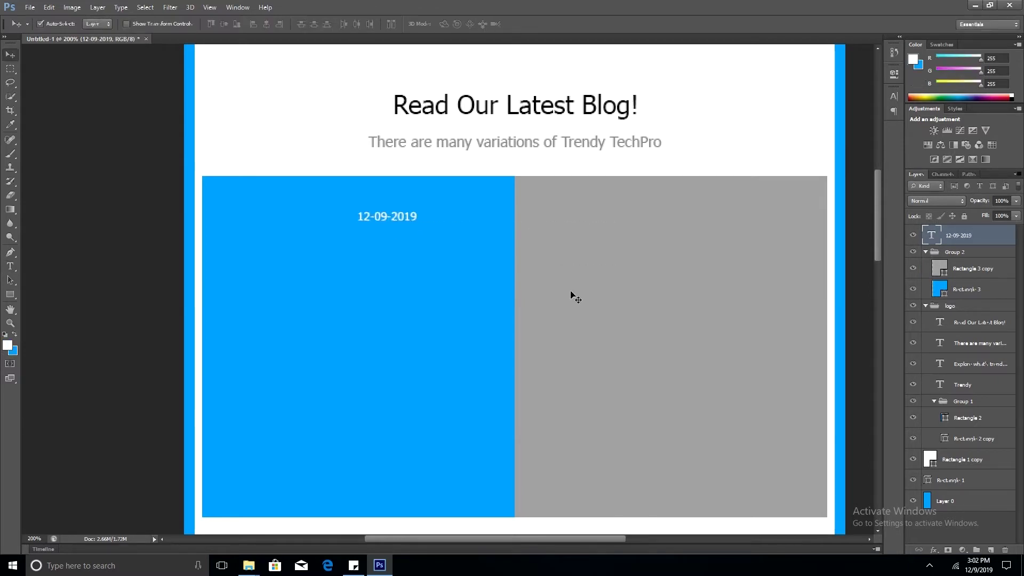
# Step: Duplicate the date into a centred SUPPORT THE DESIGNERS heading enlarged to about 192%
pyautogui.hotkey('ctrl', 'j')
pyautogui.hotkey('shift', 'Down')
pyautogui.hotkey('shift', 'Down')
pyautogui.press('t')
pyautogui.hotkey('ctrl', 's')
pyautogui.press('Escape')
pyautogui.click(362, 225)
pyautogui.hotkey('ctrl', 'a')
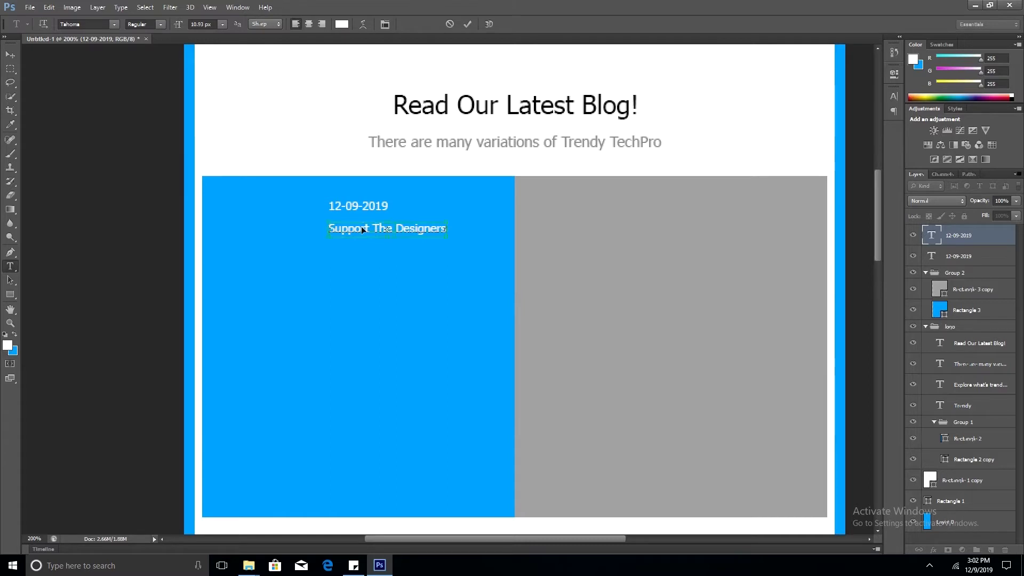
pyautogui.hotkey('ctrl', 'a')
pyautogui.hotkey('ctrl', 'shift', 'c')
pyautogui.hotkey('ctrl', 'Return')
pyautogui.hotkey('ctrl', 't')
pyautogui.moveTo(370, 258)
pyautogui.mouseDown()
pyautogui.moveTo(393, 264)
pyautogui.moveTo(361, 273)
pyautogui.moveTo(393, 304)
pyautogui.mouseUp()
pyautogui.press('Return')
# Step: Set the heading to All Caps with 120 tracking
pyautogui.press('t')
pyautogui.click(894, 96)
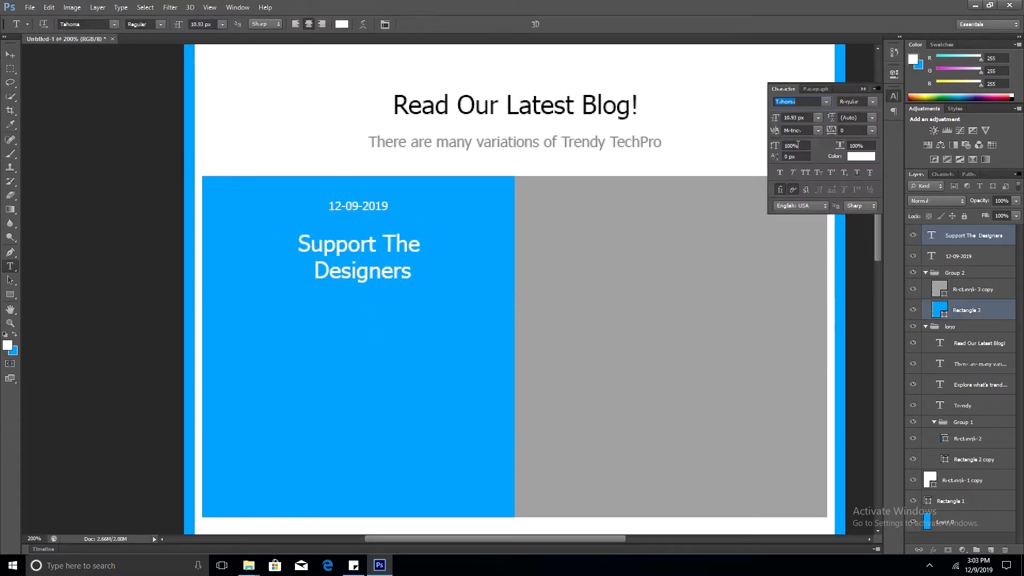
pyautogui.hotkey('ctrl', 'shift', 'k')
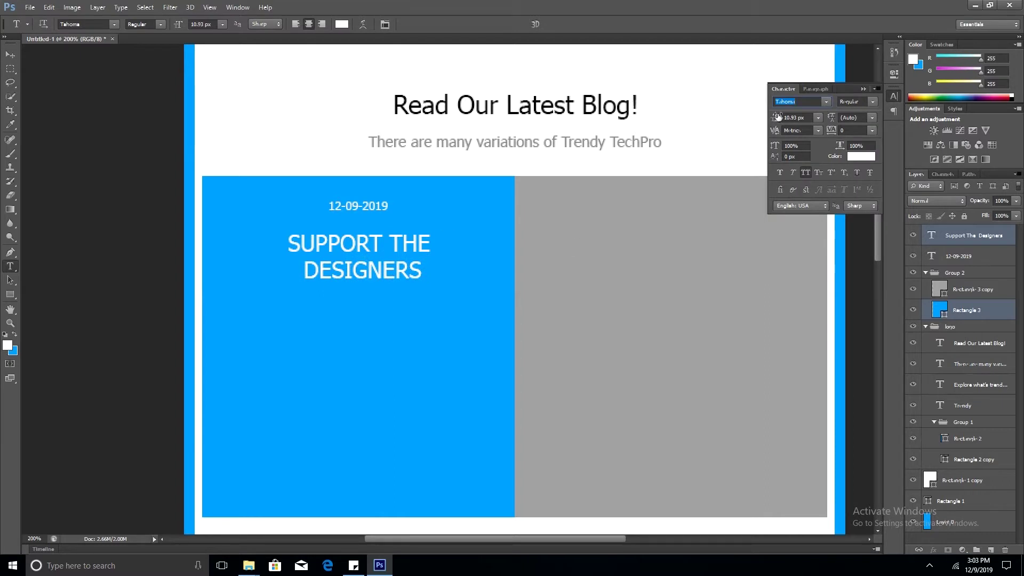
pyautogui.click(850, 133)
pyautogui.write('120')
pyautogui.press('Return')
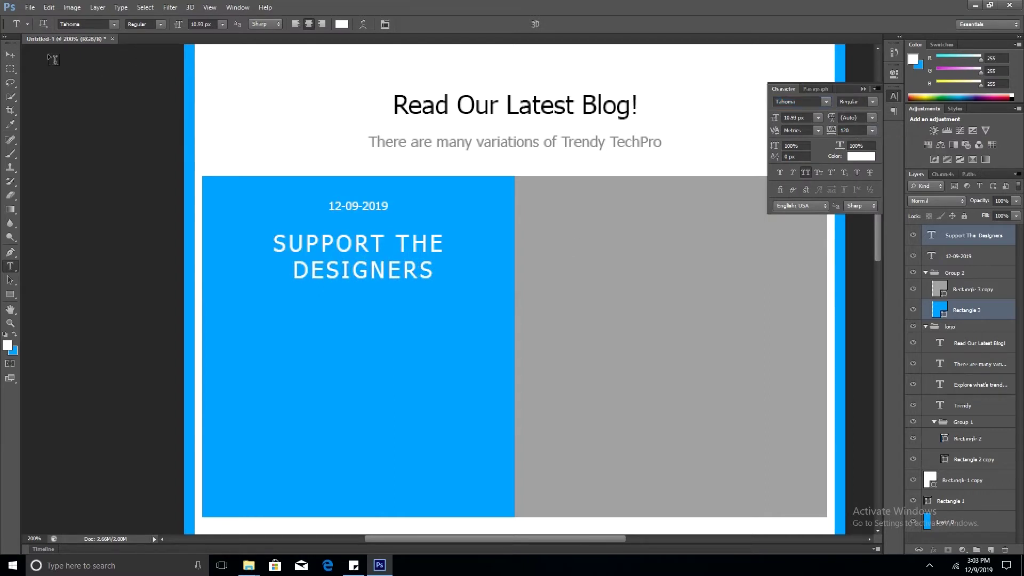
pyautogui.press('v')
# Step: Copy the date below the heading as a centred, slightly enlarged description paragraph
pyautogui.click(376, 209)
pyautogui.moveTo(376, 208); pyautogui.dragTo(371, 308)
pyautogui.doubleClick(371, 306)
pyautogui.write('There are many variations and video of trendytechpro on youtube')
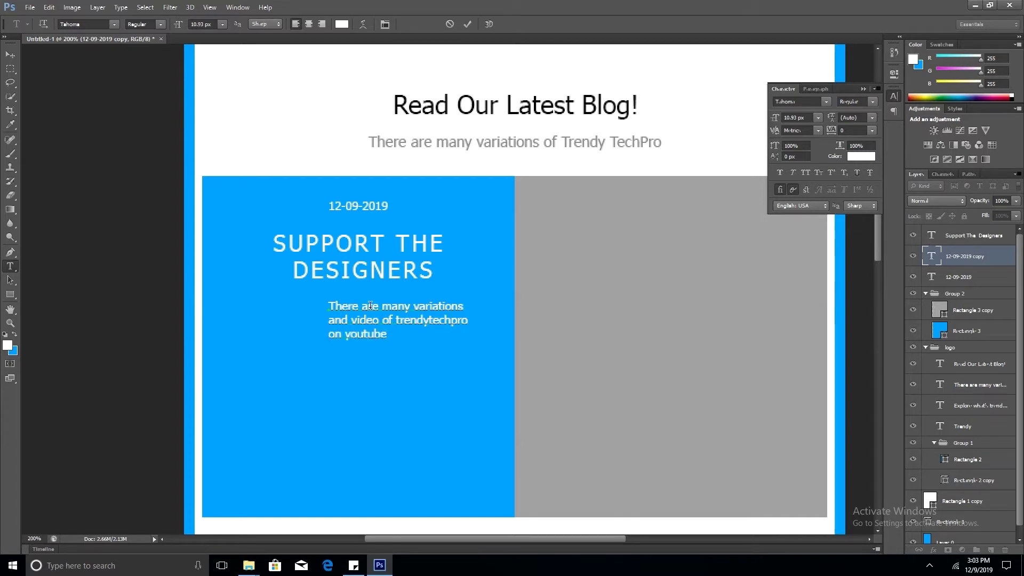
pyautogui.hotkey('ctrl', 'a')
pyautogui.hotkey('ctrl', 'shift', 'c')
pyautogui.hotkey('ctrl', 'Return')
pyautogui.press('v')
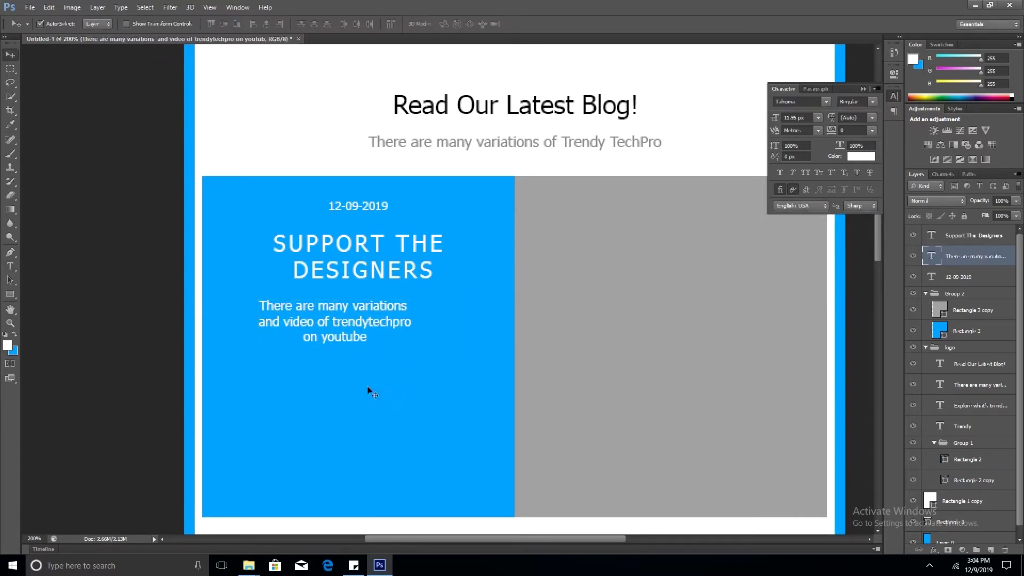
pyautogui.hotkey('ctrl', 't')
pyautogui.moveTo(411, 344); pyautogui.dragTo(428, 350)
pyautogui.press('Return')
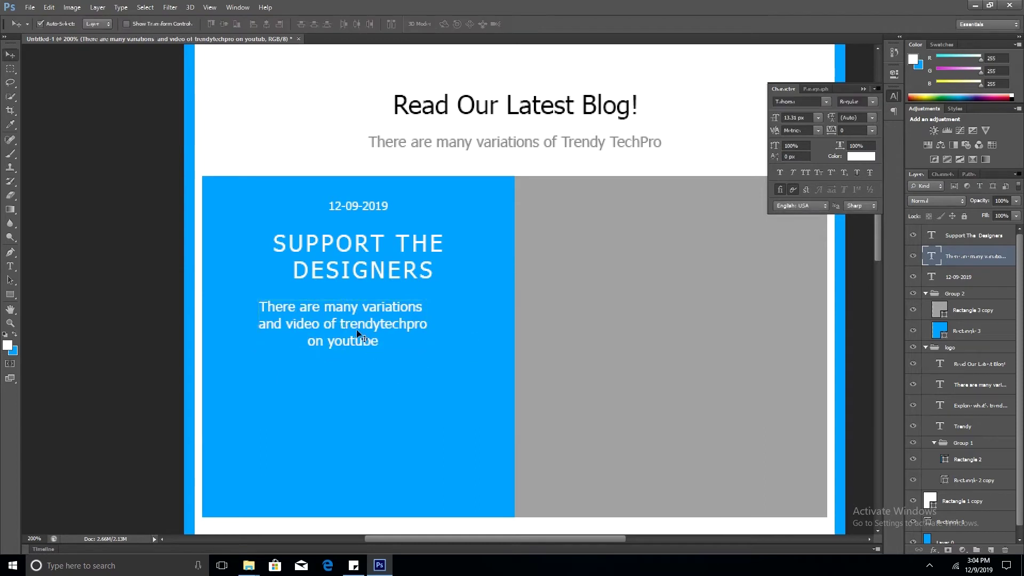
# Step: Draw a white rounded-rectangle button with a blue READ MORE label below the paragraph
pyautogui.rightClick(9, 295)
pyautogui.click(48, 305)
pyautogui.moveTo(264, 379); pyautogui.dragTo(424, 409)
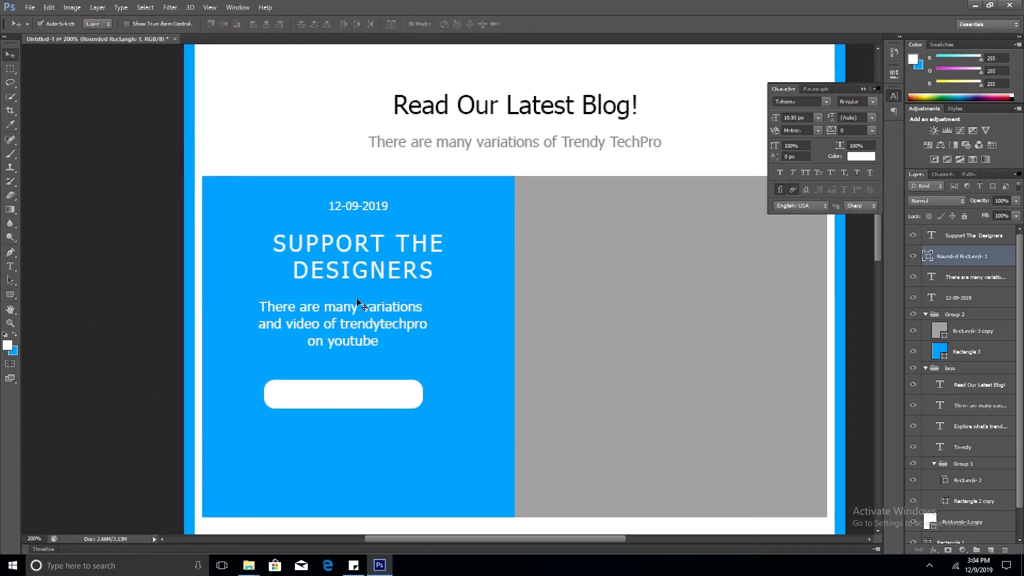
pyautogui.press('t')
pyautogui.click(563, 352)
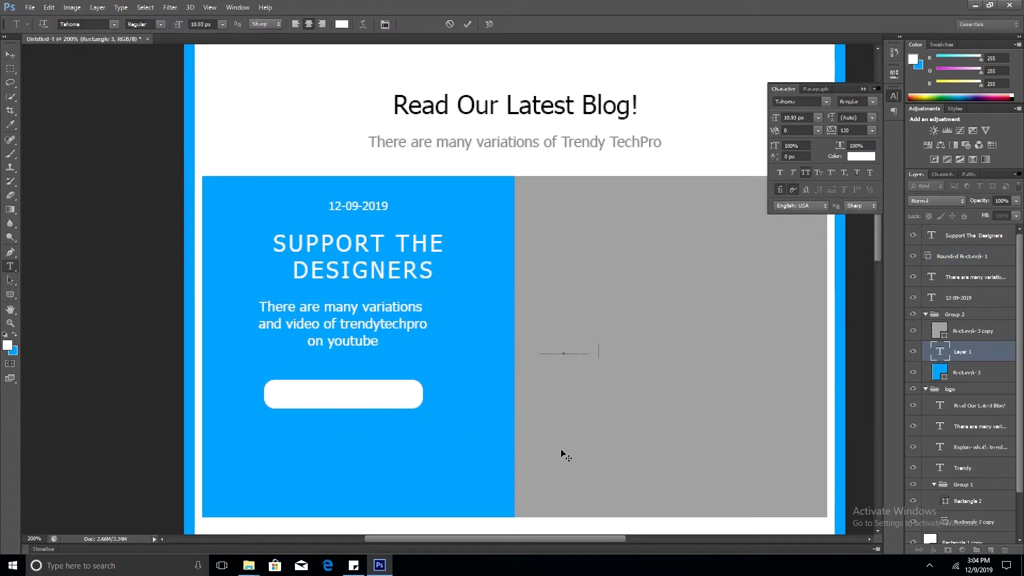
pyautogui.write('Read More')
pyautogui.hotkey('ctrl', 'Return')
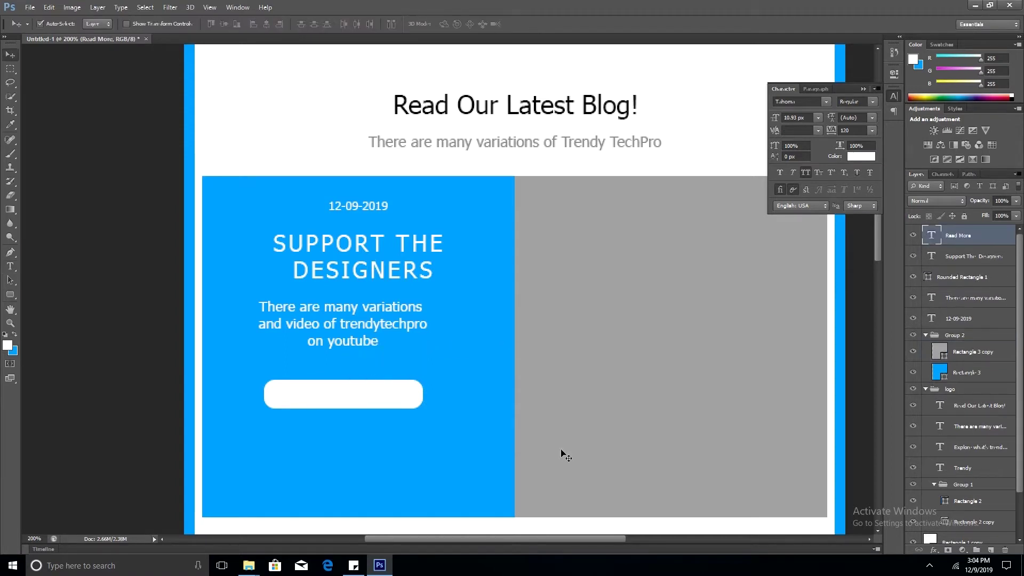
pyautogui.click(438, 391)
pyautogui.hotkey('alt', 'BackSpace')
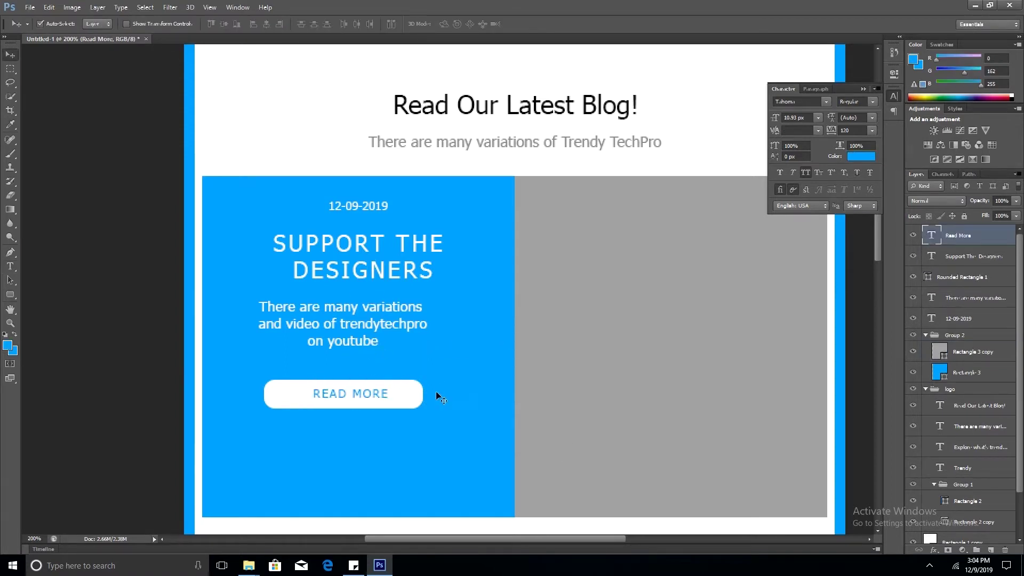
# Step: Narrow the READ MORE button to about 78% width
pyautogui.click(419, 401)
pyautogui.hotkey('ctrl', 't')
pyautogui.moveTo(423, 395); pyautogui.dragTo(409, 397)
pyautogui.press('Return')
# Step: Nudge the card's 12-09-2019 date, heading and paragraph into position on the blue panel
pyautogui.scroll(1, 476, 222)
pyautogui.moveTo(476, 221)
pyautogui.mouseDown()
pyautogui.moveTo(373, 206)
pyautogui.moveTo(355, 293)
pyautogui.mouseUp()
pyautogui.scroll(-5, 373, 206)
pyautogui.scroll(-2, 357, 249)
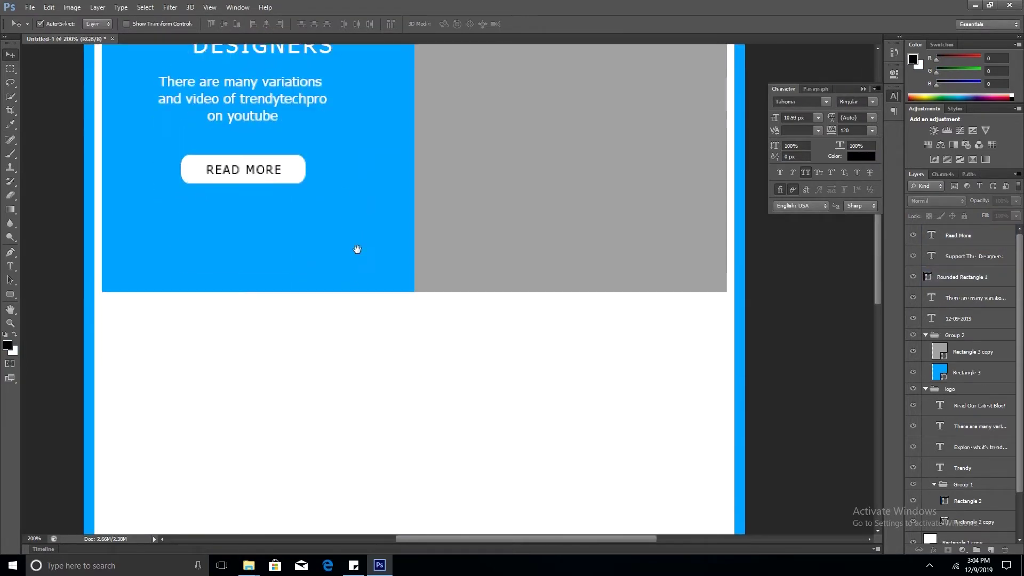
pyautogui.moveTo(357, 250); pyautogui.dragTo(388, 420)
pyautogui.click(289, 152)
pyautogui.keyDown('shift'); pyautogui.click(224, 416); pyautogui.keyUp('shift')
pyautogui.moveTo(332, 198); pyautogui.dragTo(332, 195)
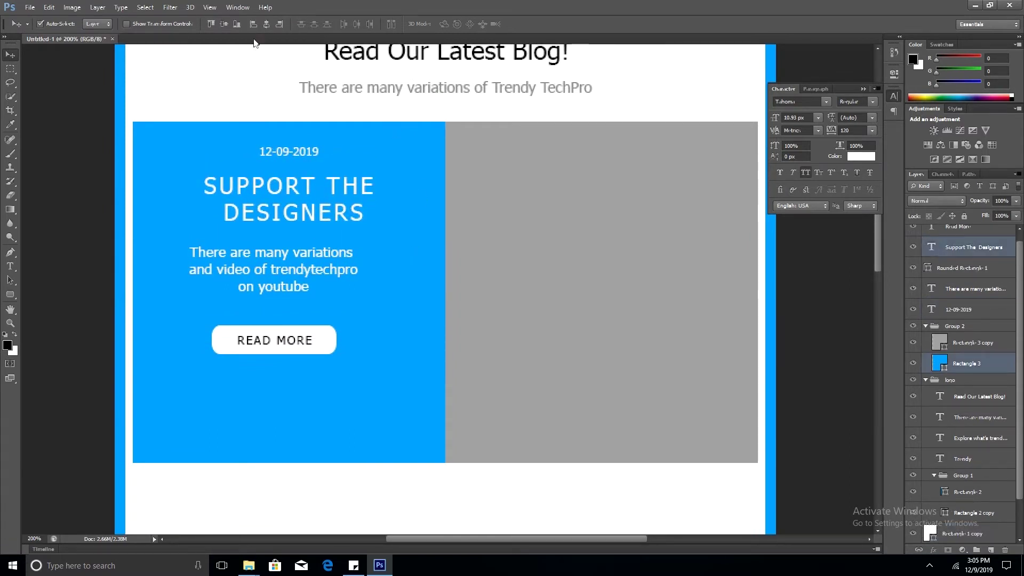
pyautogui.moveTo(332, 198); pyautogui.dragTo(334, 198)
pyautogui.moveTo(290, 269); pyautogui.dragTo(306, 270)
pyautogui.click(305, 270)
pyautogui.hotkey('shift', 'Up')
pyautogui.hotkey('shift', 'Up')
pyautogui.hotkey('shift', 'Up')
pyautogui.hotkey('shift', 'Down')
pyautogui.hotkey('shift', 'Down')
# Step: Group the READ MORE label with its button shape and centre it horizontally on the blue panel
pyautogui.click(330, 346)
pyautogui.keyDown('ctrl'); pyautogui.click(960, 277); pyautogui.keyUp('ctrl')
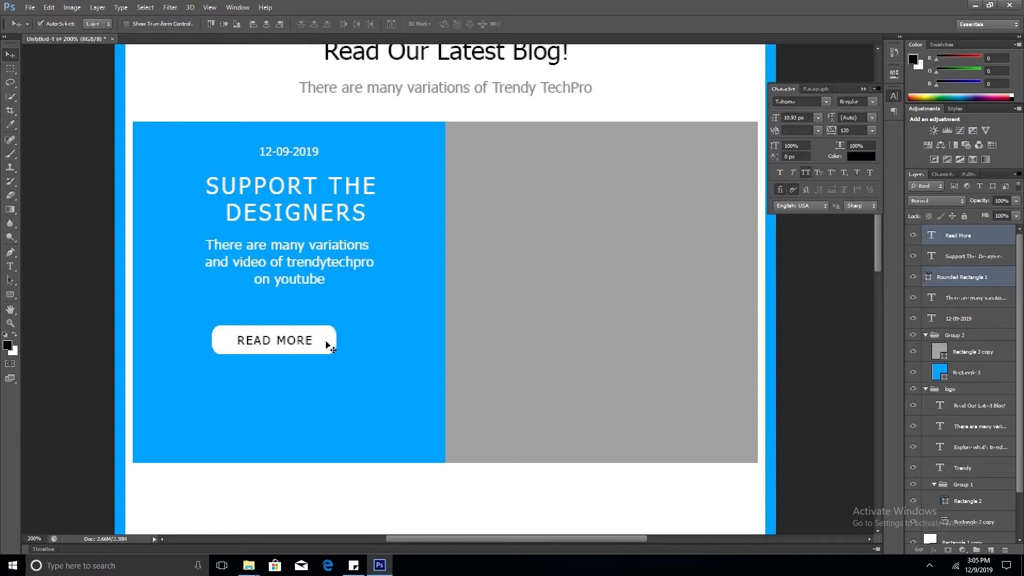
pyautogui.hotkey('ctrl', 'g')
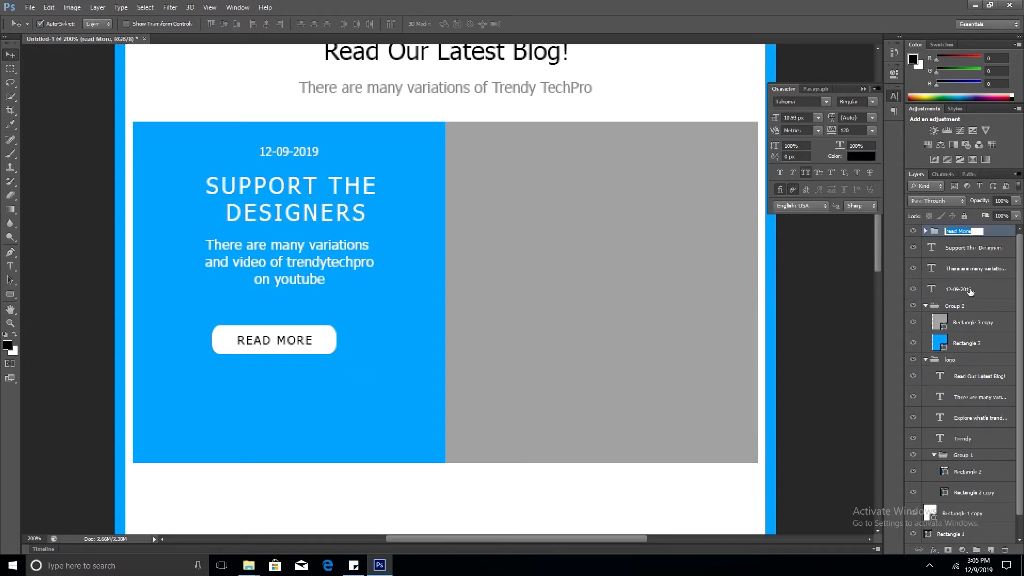
pyautogui.keyDown('shift'); pyautogui.click(295, 386); pyautogui.keyUp('shift')
pyautogui.click(266, 23)
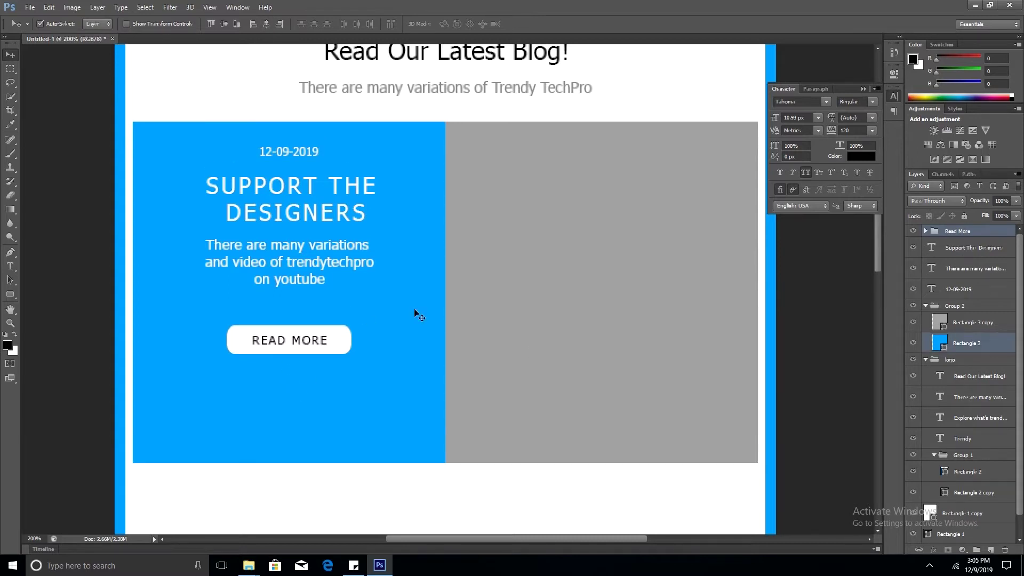
pyautogui.hotkey('shift', 'Up')
pyautogui.hotkey('shift', 'Up')
pyautogui.hotkey('shift', 'Up')
pyautogui.hotkey('shift', 'Down')
pyautogui.hotkey('shift', 'Down')
pyautogui.hotkey('shift', 'Down')
# Step: Group the card's text and button as caption and centre it vertically on the blue panel
pyautogui.click(290, 267)
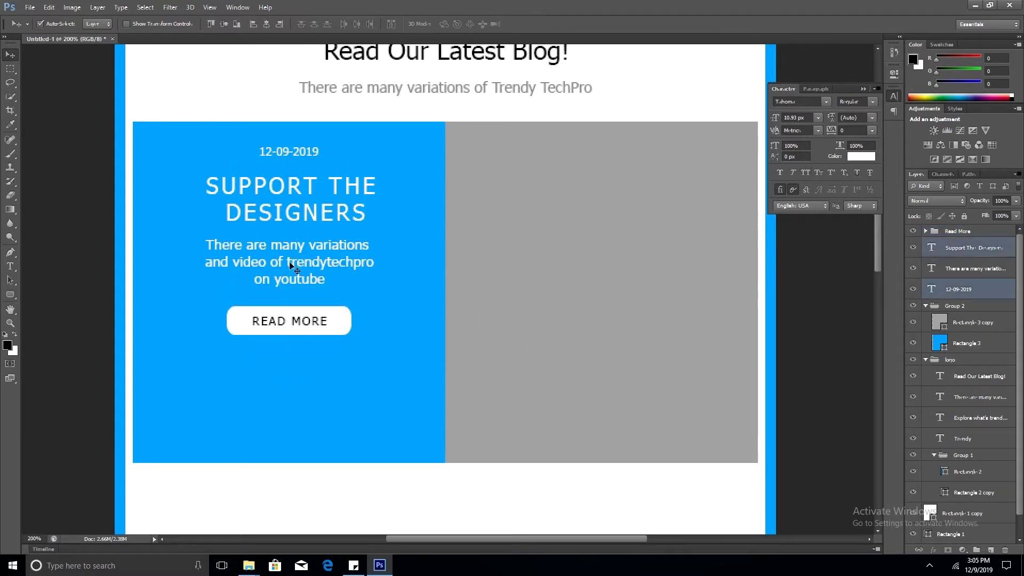
pyautogui.hotkey('ctrl', 'g')
pyautogui.doubleClick(957, 231)
pyautogui.keyDown('ctrl'); pyautogui.click(967, 281); pyautogui.keyUp('ctrl')
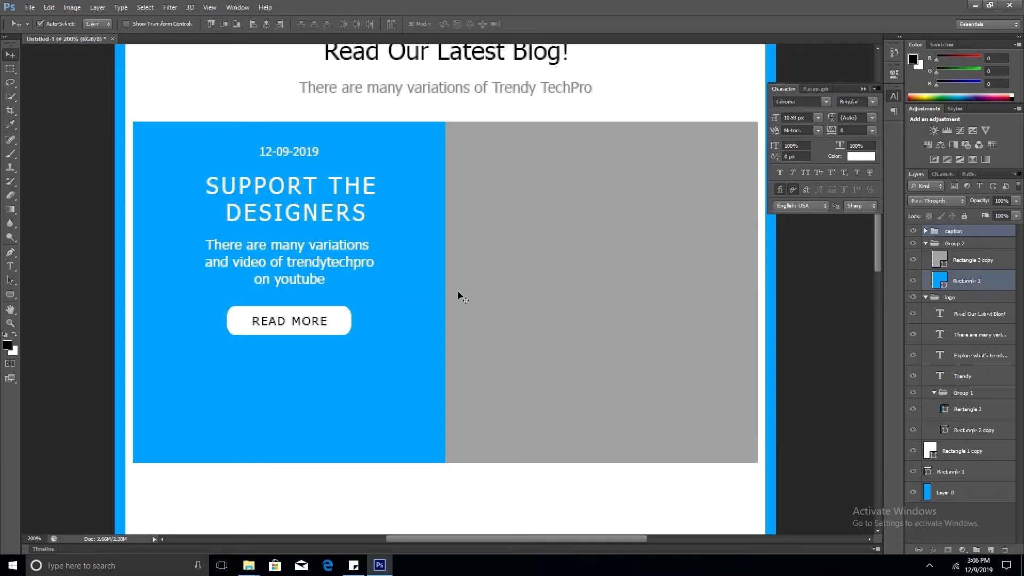
pyautogui.click(224, 23)
# Step: Start recolouring the grey photo panel's fill to e4e4e4
pyautogui.scroll(-5, 345, 320)
pyautogui.scroll(3, 341, 446)
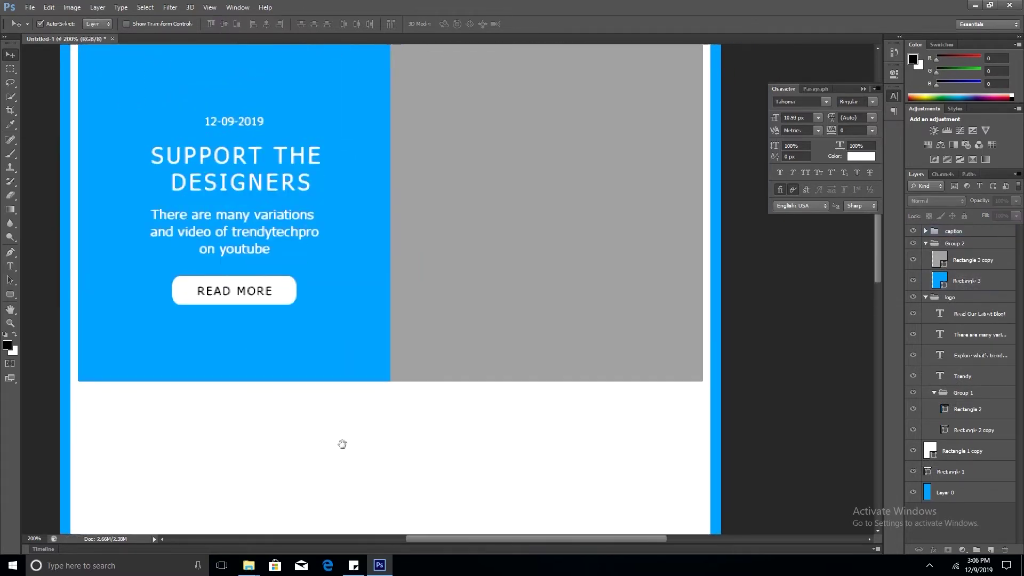
pyautogui.hscroll(3, 533, 332)
pyautogui.doubleClick(939, 260)
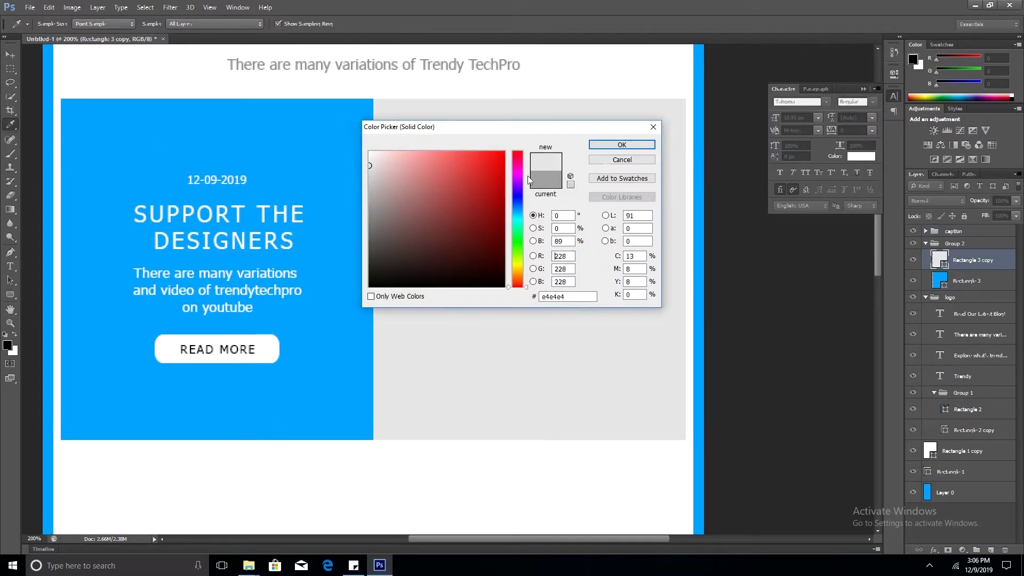
# Step: Confirm the lighter grey panel fill and add a light-grey square thumbnail below the card
pyautogui.press('Return')
pyautogui.scroll(-5, 428, 219)
pyautogui.rightClick(10, 294)
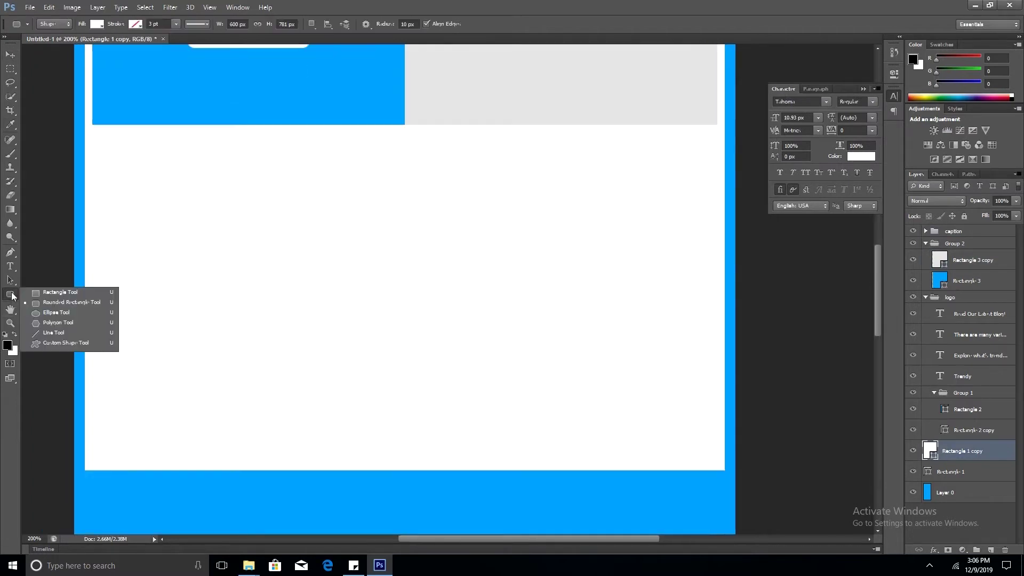
pyautogui.click(51, 295)
pyautogui.moveTo(103, 149); pyautogui.dragTo(231, 279)
pyautogui.press('i')
pyautogui.click(499, 78)
pyautogui.hotkey('alt', 'BackSpace')
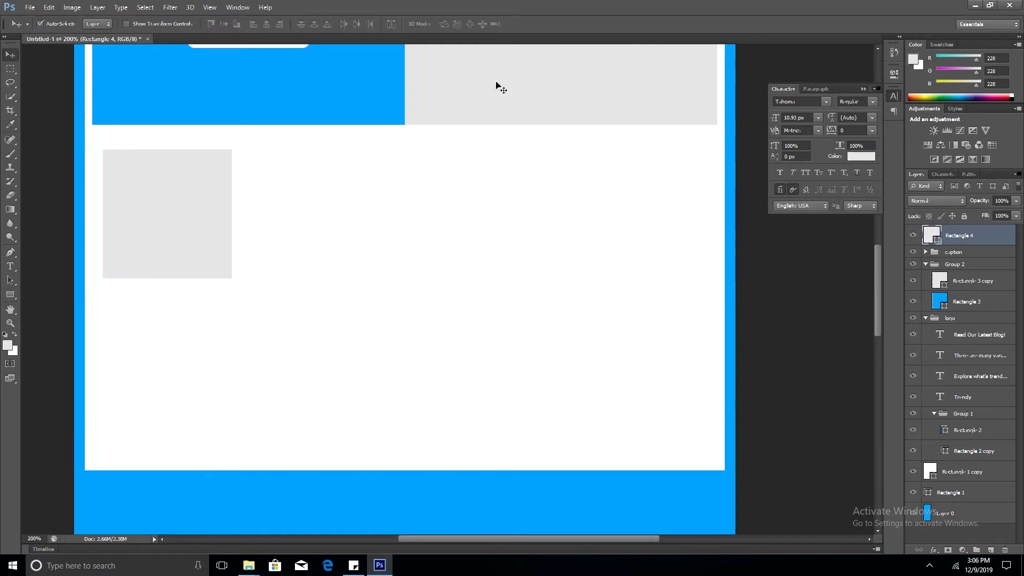
pyautogui.press('v')
pyautogui.hotkey('shift', 'Left')
pyautogui.hotkey('shift', 'Up')
pyautogui.hotkey('shift', 'Up')
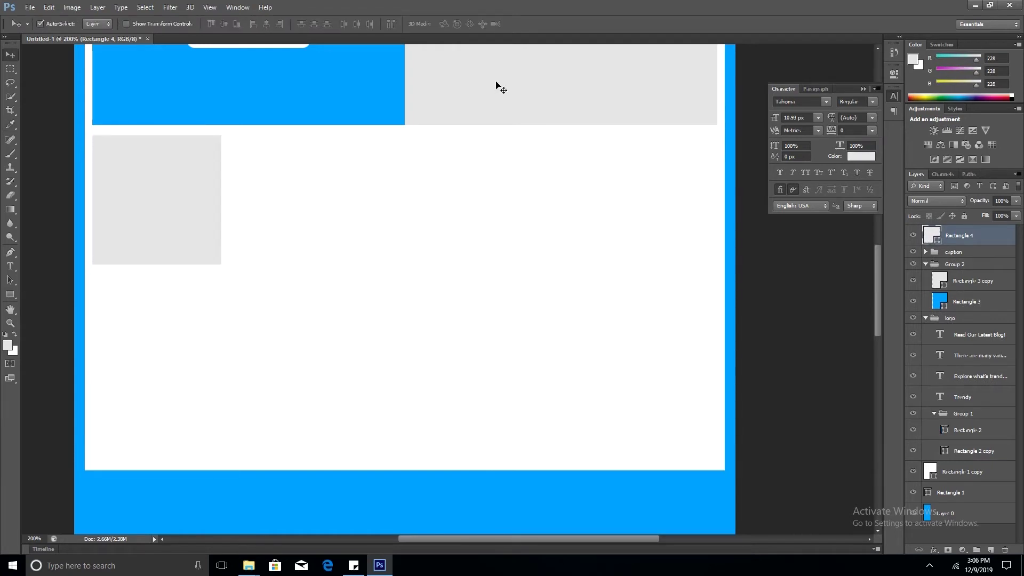
# Step: Copy the card's date, heading and paragraph beside the thumbnail and turn them black
pyautogui.hotkey('ctrl', '-')
pyautogui.moveTo(496, 86)
pyautogui.mouseDown()
pyautogui.moveTo(297, 389)
pyautogui.moveTo(301, 306)
pyautogui.mouseUp()
pyautogui.hotkey('ctrl', '+')
pyautogui.scroll(1, 276, 240)
pyautogui.moveTo(266, 137)
pyautogui.mouseDown()
pyautogui.moveTo(312, 419)
pyautogui.moveTo(348, 479)
pyautogui.mouseUp()
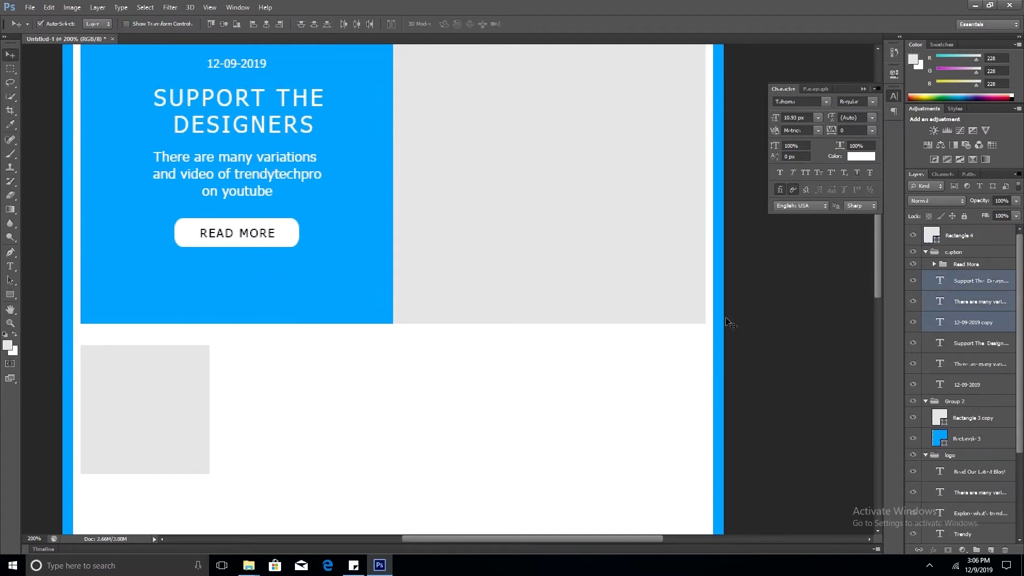
pyautogui.click(971, 235)
pyautogui.press('d')
pyautogui.hotkey('alt', 'BackSpace')
pyautogui.click(957, 258)
pyautogui.hotkey('alt', 'BackSpace')
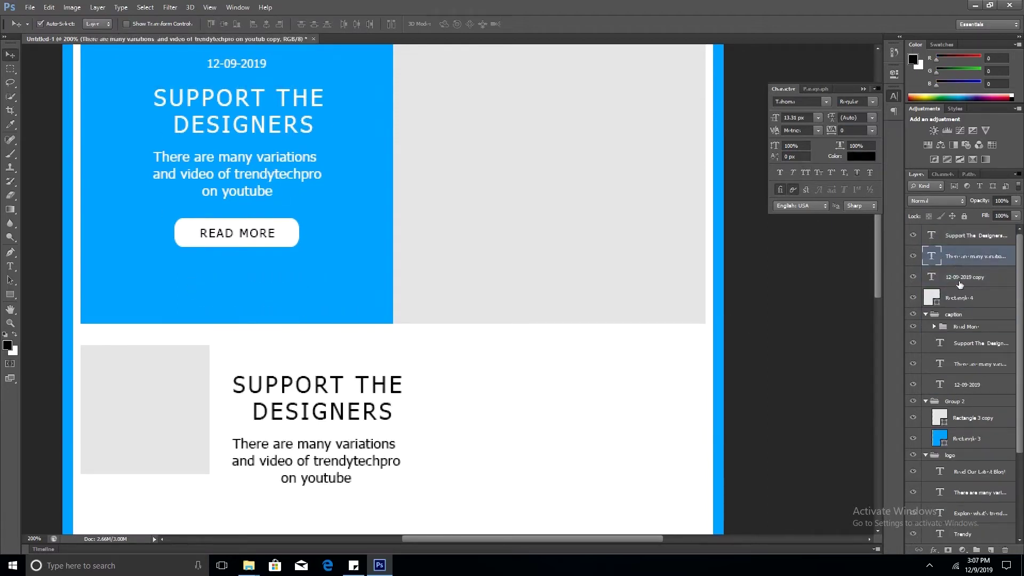
pyautogui.click(960, 283)
pyautogui.hotkey('alt', 'BackSpace')
pyautogui.moveTo(310, 353); pyautogui.dragTo(256, 356)
# Step: Line the copied heading up with the date and merge the description into one line beneath it
pyautogui.click(971, 235)
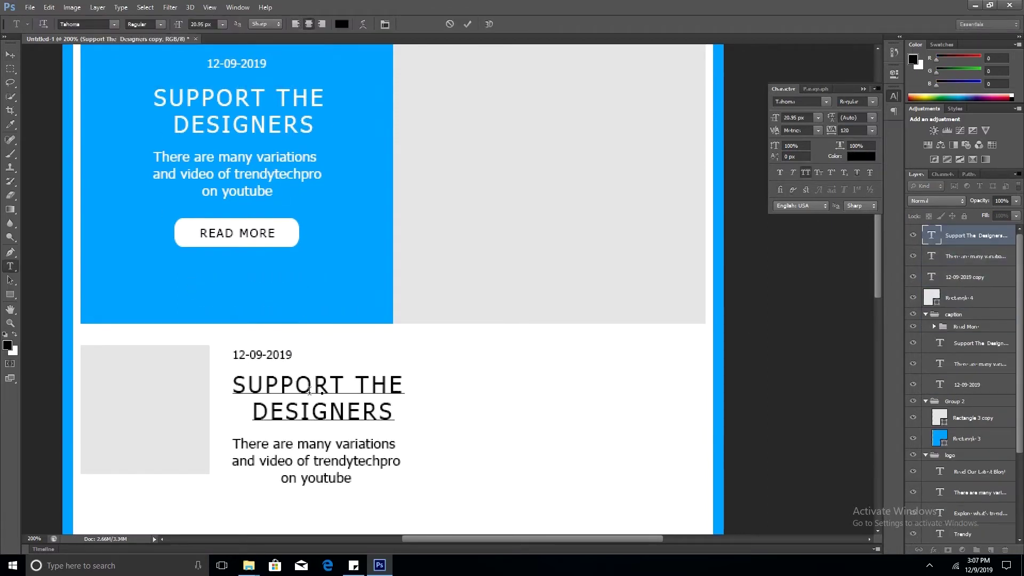
pyautogui.press('t')
pyautogui.click(316, 397)
pyautogui.hotkey('ctrl', 'a')
pyautogui.moveTo(316, 397); pyautogui.dragTo(388, 397)
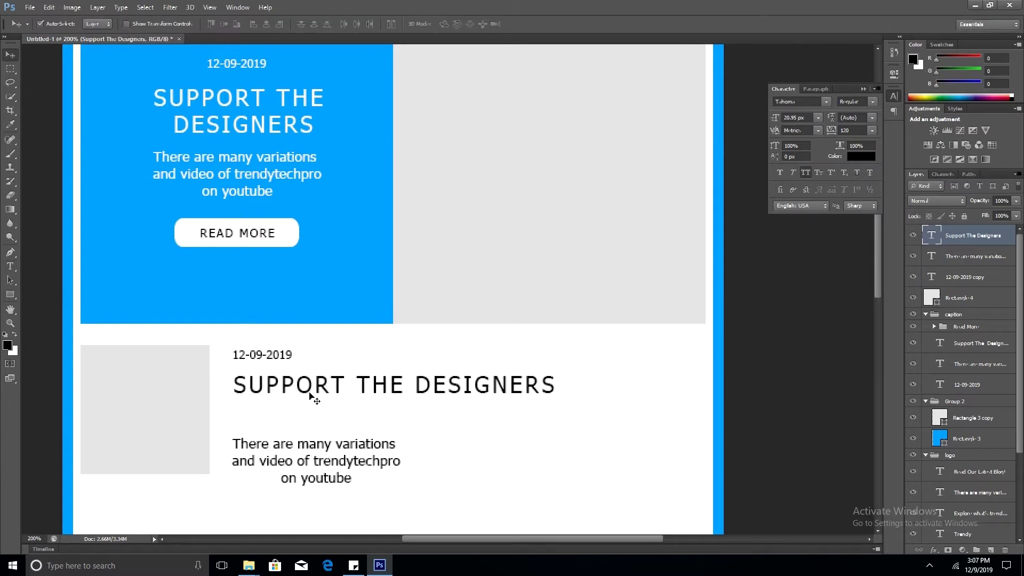
pyautogui.click(302, 454)
pyautogui.press('Delete')
pyautogui.press('Delete')
pyautogui.hotkey('ctrl', 'a')
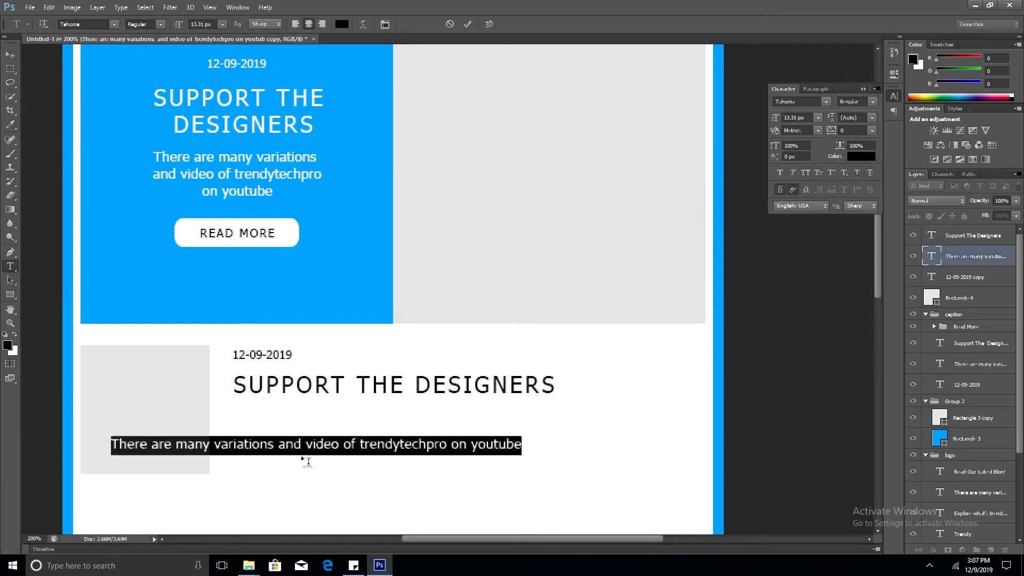
pyautogui.hotkey('ctrl', 'Return')
pyautogui.press('v')
pyautogui.hotkey('shift', 'Left')
pyautogui.hotkey('shift', 'Left')
pyautogui.hotkey('shift', 'Up')
pyautogui.hotkey('shift', 'Up')
pyautogui.hotkey('shift', 'Up')
pyautogui.hotkey('shift', 'Left')
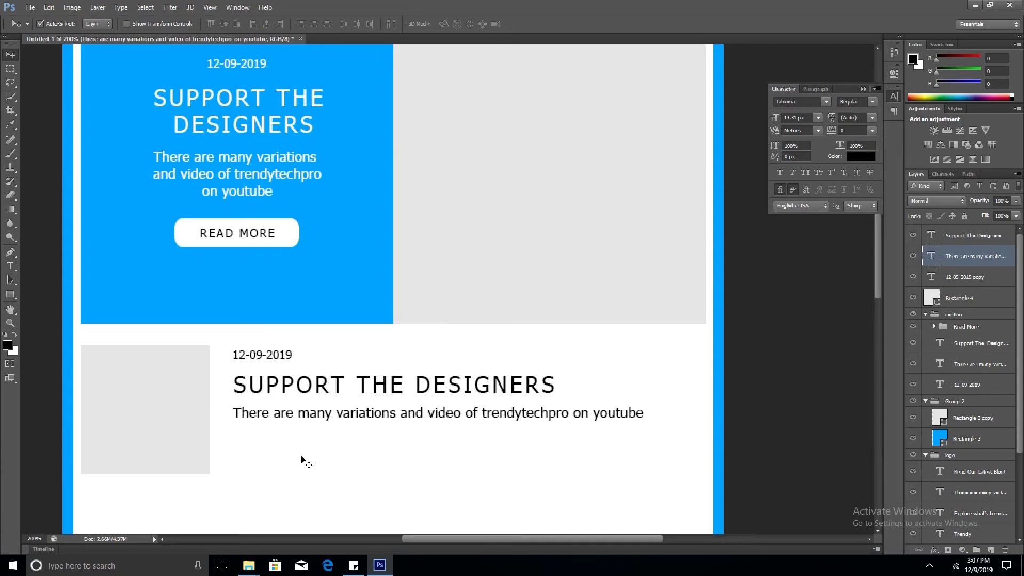
# Step: Duplicate the READ MORE button onto the lower card and fill its shape black
pyautogui.click(263, 234)
pyautogui.click(955, 326)
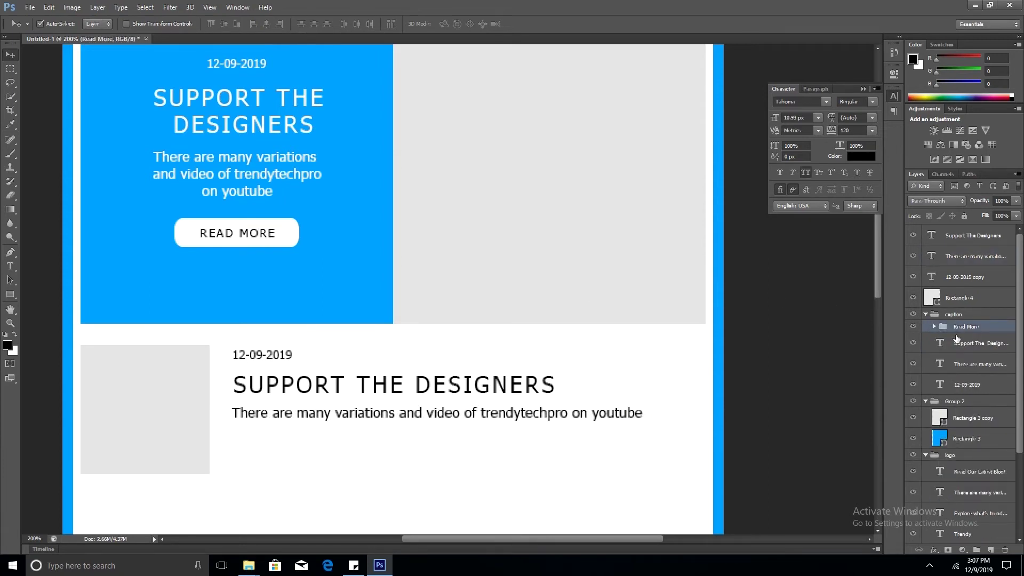
pyautogui.hotkey('ctrl', 'j')
pyautogui.hotkey('shift', 'Down')
pyautogui.hotkey('shift', 'Down')
pyautogui.hotkey('shift', 'Down')
pyautogui.hotkey('shift', 'Down')
pyautogui.hotkey('shift', 'Down')
pyautogui.hotkey('shift', 'Down')
pyautogui.hotkey('shift', 'Right')
pyautogui.hotkey('shift', 'Right')
pyautogui.hotkey('shift', 'Right')
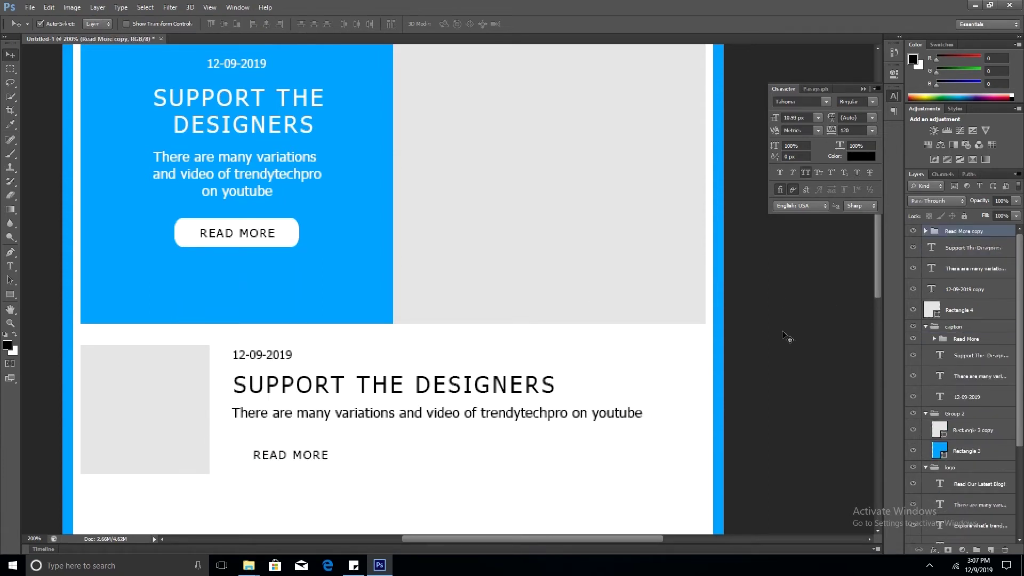
pyautogui.click(347, 455)
pyautogui.press('i')
pyautogui.click(275, 232)
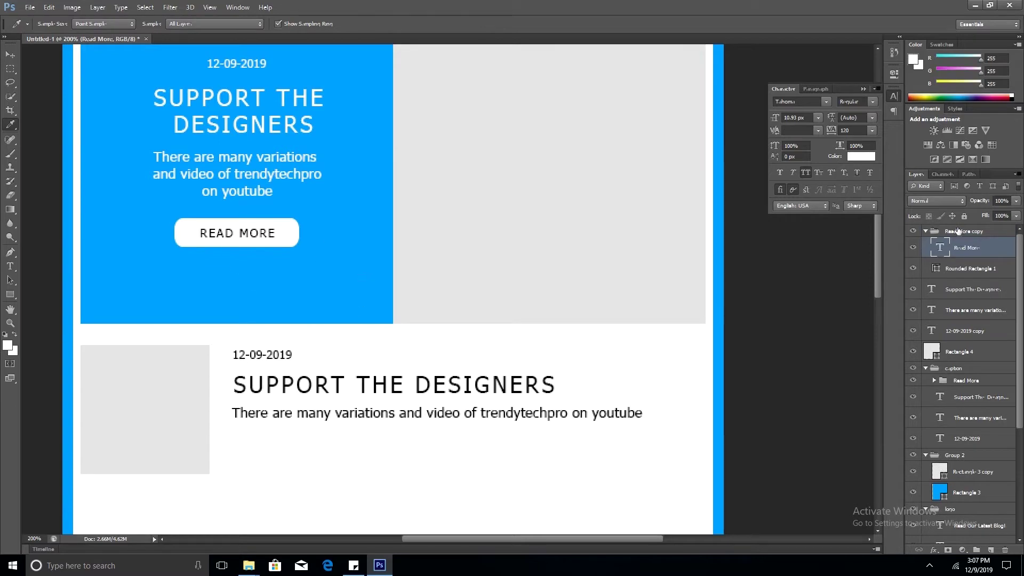
pyautogui.click(968, 268)
pyautogui.press('d')
pyautogui.hotkey('alt', 'BackSpace')
pyautogui.moveTo(350, 383); pyautogui.dragTo(427, 309)
# Step: Change the lower heading text to GREAT DESIGNS
pyautogui.press('t')
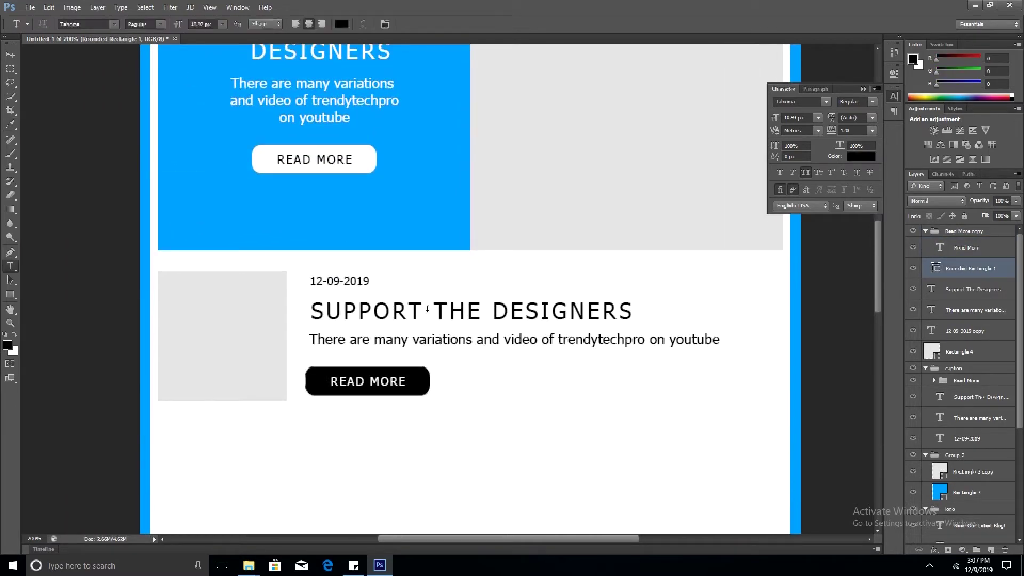
pyautogui.click(427, 309)
pyautogui.hotkey('ctrl', 'a')
pyautogui.write('GREAT DESIGNS')
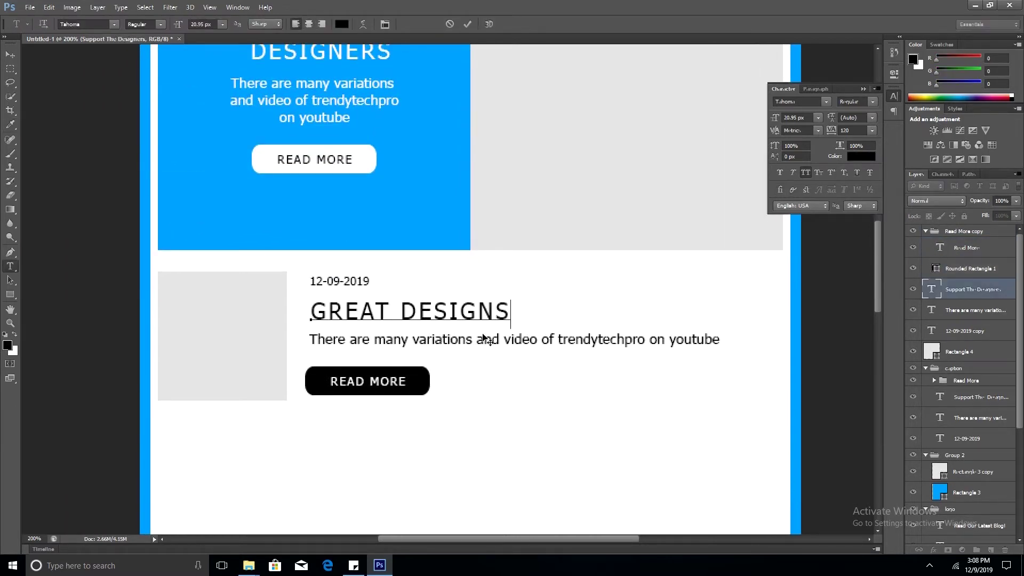
pyautogui.hotkey('ctrl', 'Return')
pyautogui.press('v')
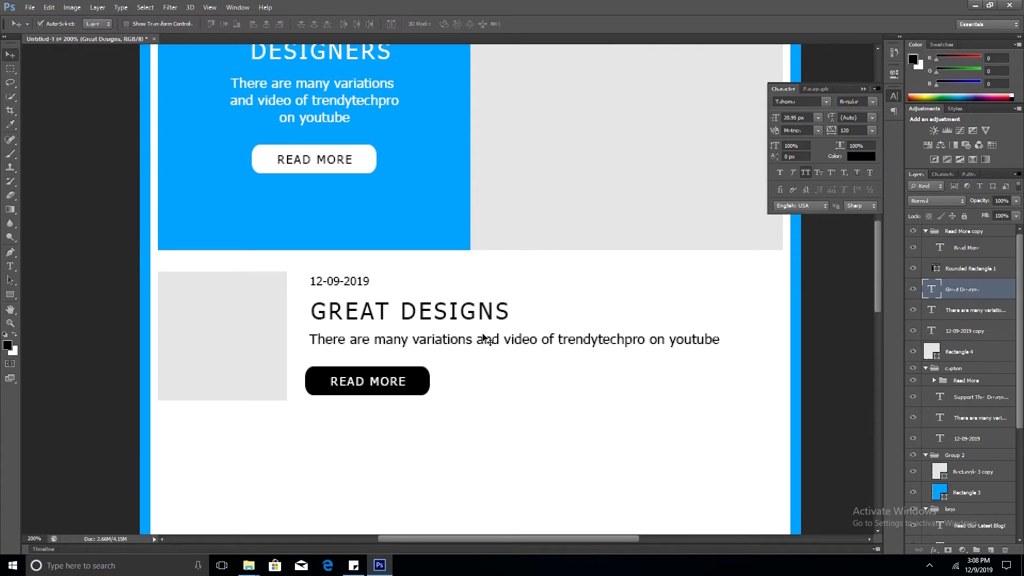
# Step: Select the lower entry's layers and button group, shift them slightly right, and group them as Great Designs
pyautogui.scroll(-3, 476, 357)
pyautogui.click(222, 208)
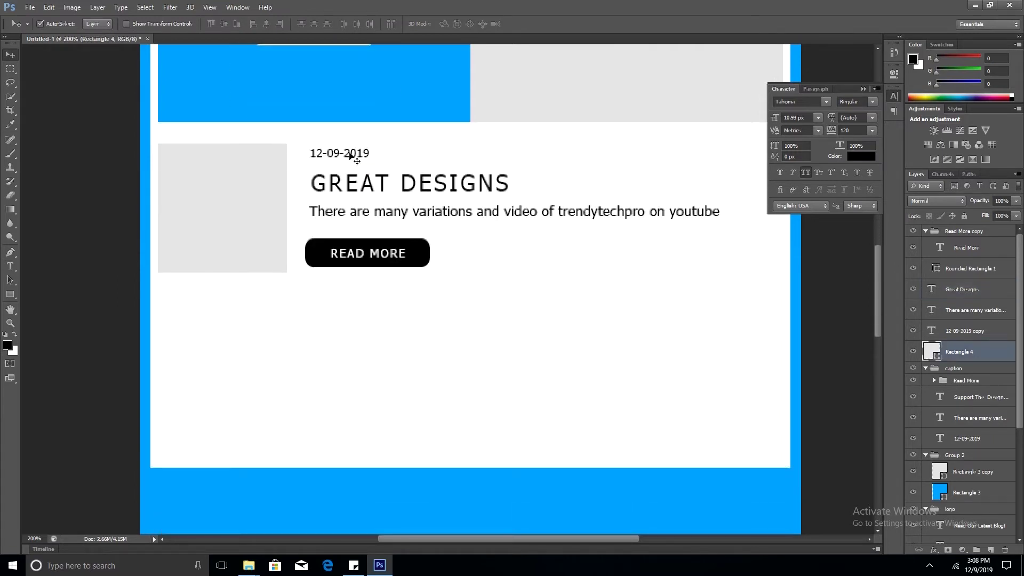
pyautogui.keyDown('shift'); pyautogui.click(344, 153); pyautogui.keyUp('shift')
pyautogui.keyDown('shift'); pyautogui.click(366, 184); pyautogui.keyUp('shift')
pyautogui.keyDown('shift'); pyautogui.click(368, 213); pyautogui.keyUp('shift')
pyautogui.keyDown('shift'); pyautogui.click(373, 258); pyautogui.keyUp('shift')
pyautogui.click(963, 231)
pyautogui.click(926, 231)
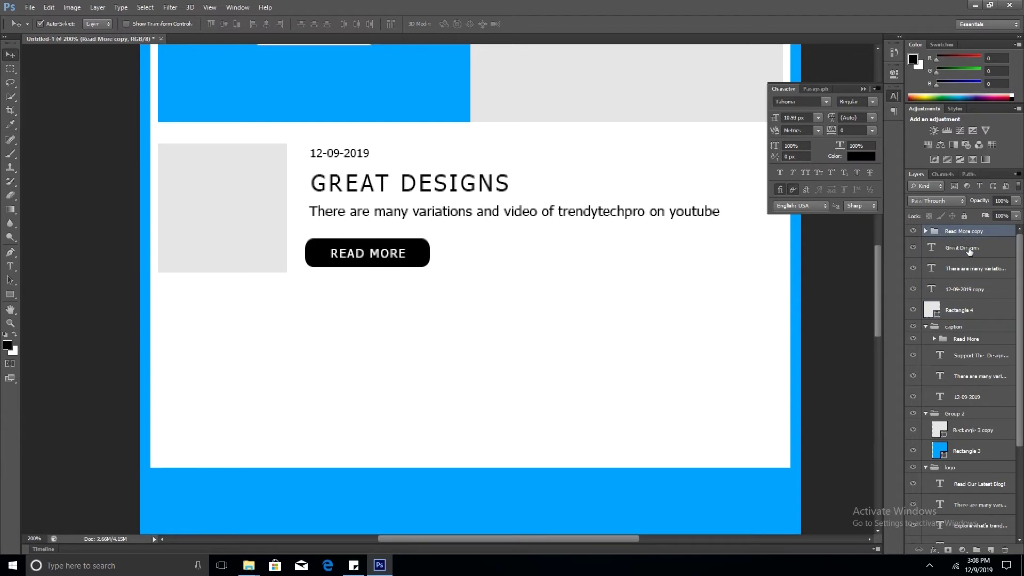
pyautogui.click(914, 231)
pyautogui.moveTo(238, 190); pyautogui.dragTo(245, 190)
pyautogui.hotkey('ctrl', 'g')
pyautogui.doubleClick(955, 231)
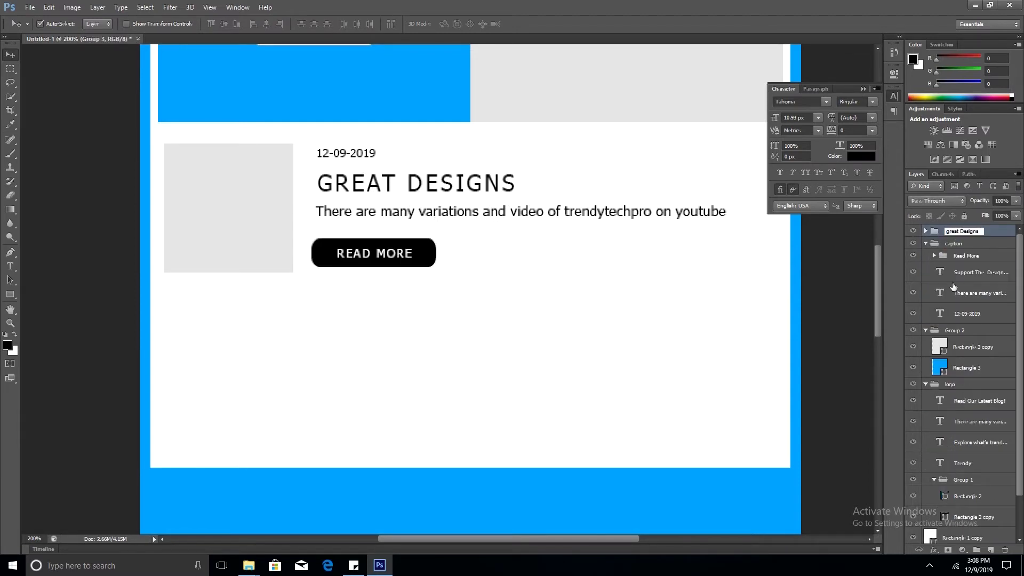
# Step: Duplicate the Great Designs entry further down, move its thumbnail right, and snap thumbnails to new margin guides
pyautogui.press('Return')
pyautogui.moveTo(382, 232); pyautogui.dragTo(382, 393)
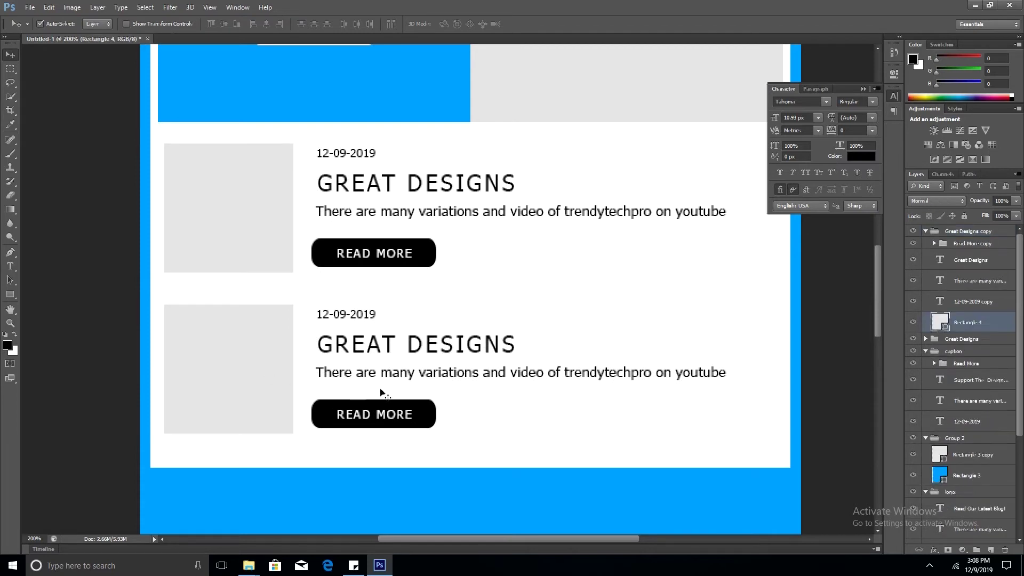
pyautogui.moveTo(252, 371); pyautogui.dragTo(720, 377)
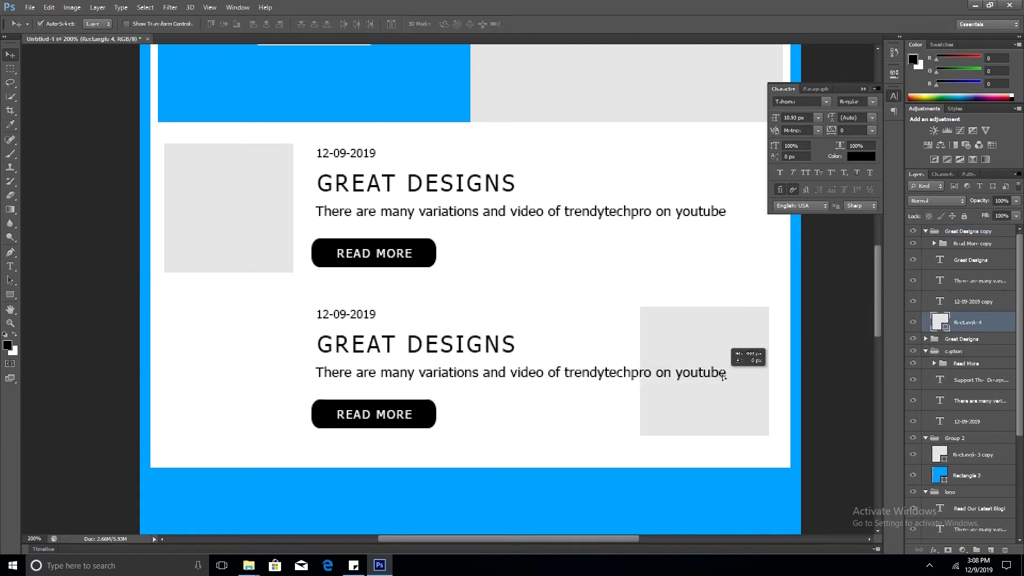
pyautogui.hotkey('ctrl', 'r')
pyautogui.moveTo(25, 325)
pyautogui.mouseDown()
pyautogui.moveTo(765, 352)
pyautogui.moveTo(737, 348)
pyautogui.mouseUp()
pyautogui.moveTo(28, 290); pyautogui.dragTo(141, 281)
pyautogui.click(212, 230)
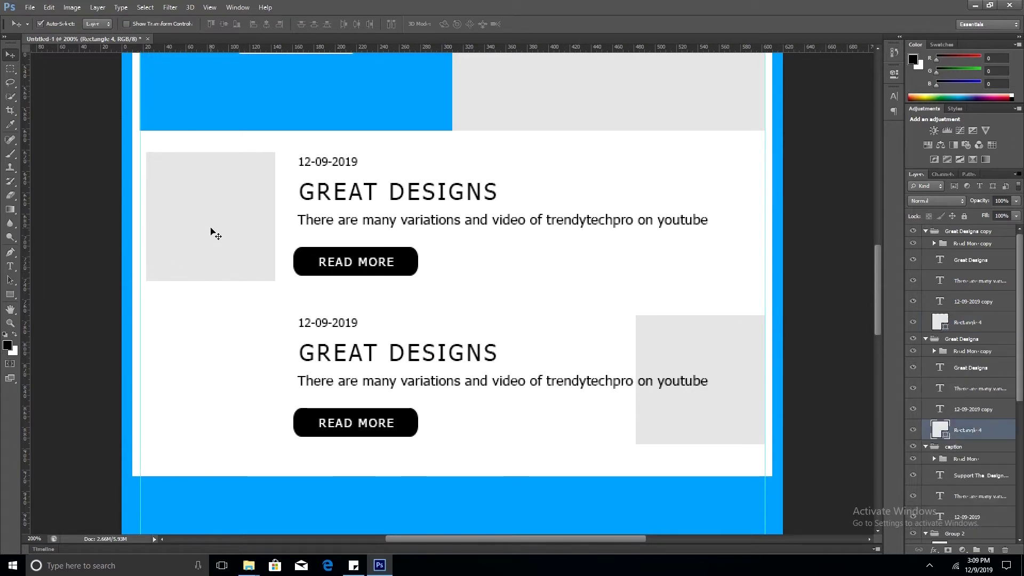
pyautogui.moveTo(213, 233); pyautogui.dragTo(212, 234)
# Step: Shift the copy's date, heading, description and READ MORE button right to mirror the first entry
pyautogui.moveTo(328, 323); pyautogui.dragTo(279, 323)
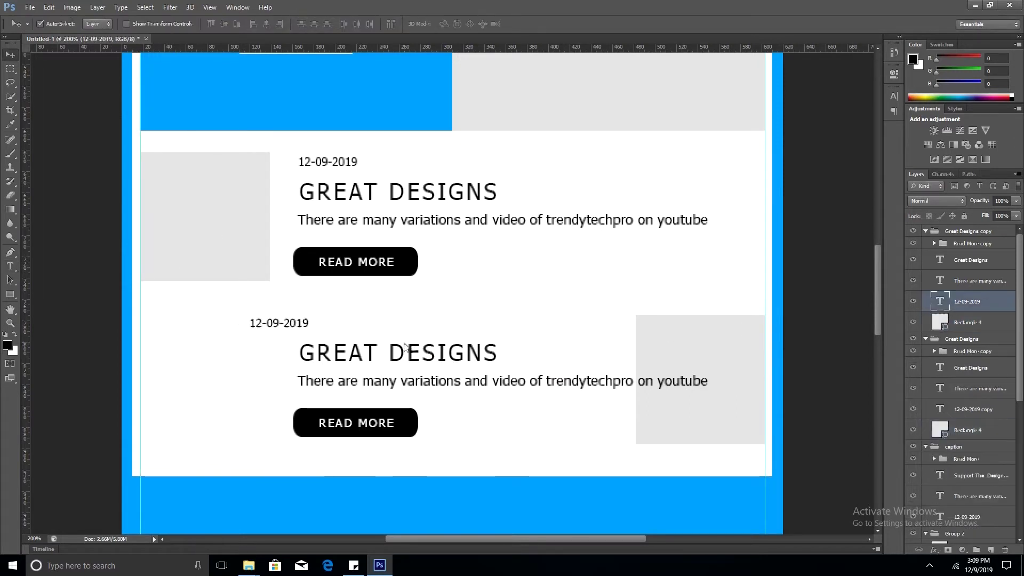
pyautogui.click(421, 355)
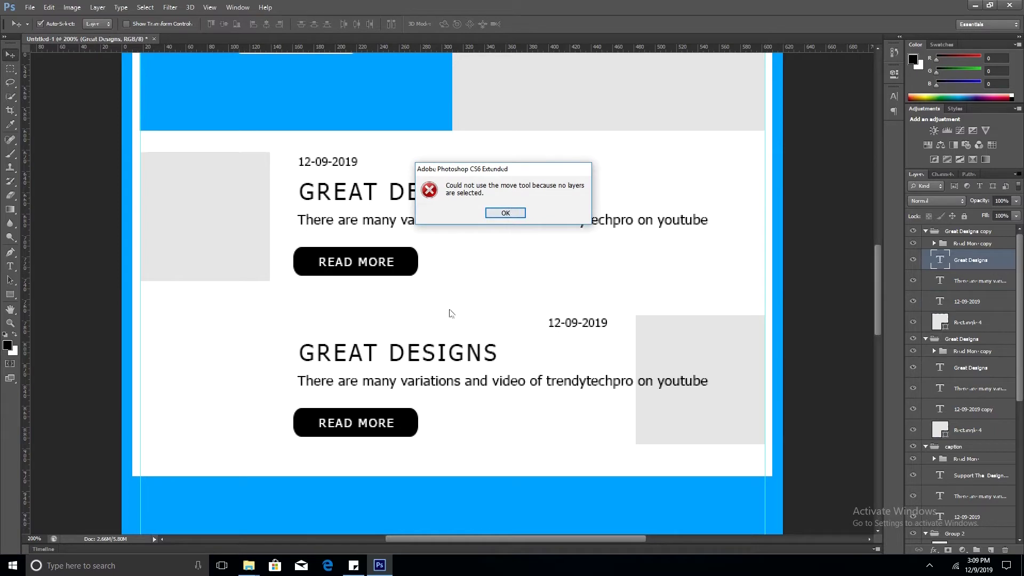
pyautogui.press('Return')
pyautogui.moveTo(420, 357)
pyautogui.mouseDown()
pyautogui.moveTo(533, 357)
pyautogui.moveTo(452, 382)
pyautogui.mouseUp()
pyautogui.moveTo(528, 388); pyautogui.dragTo(508, 388)
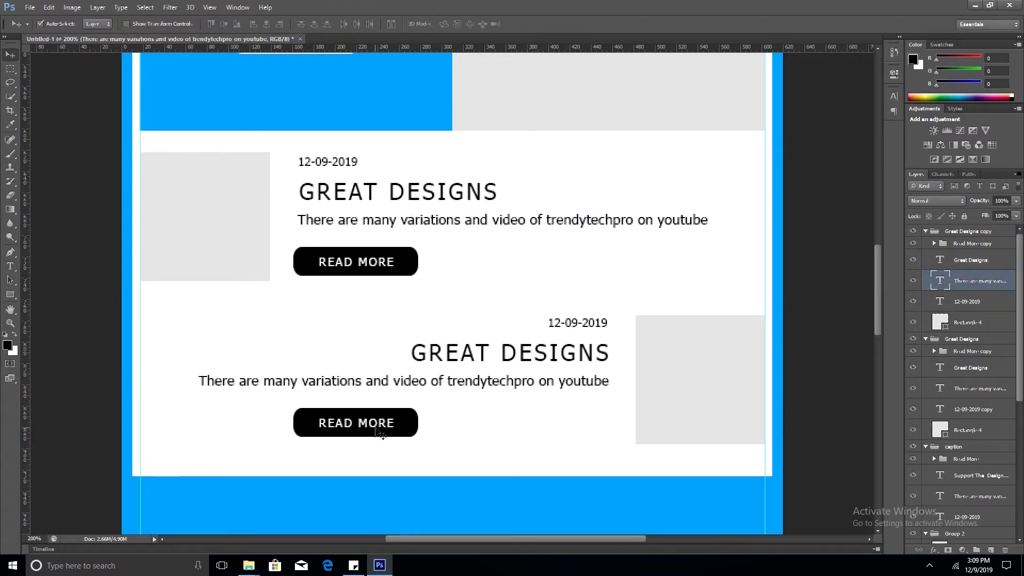
pyautogui.click(406, 435)
pyautogui.press('Return')
pyautogui.hotkey('shift', 'Right')
pyautogui.hotkey('shift', 'Right')
pyautogui.hotkey('shift', 'Right')
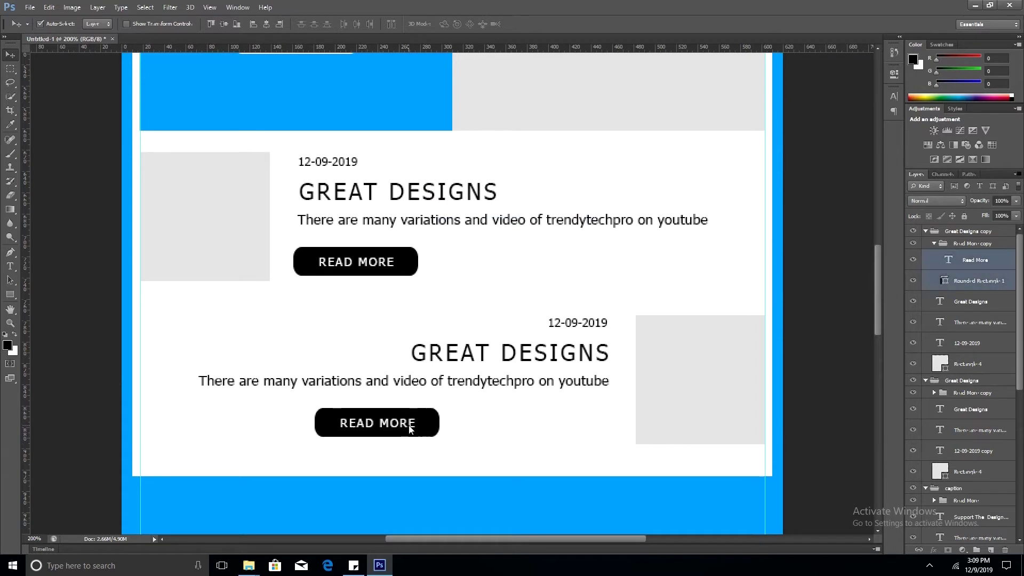
pyautogui.hotkey('shift', 'Right')
pyautogui.hotkey('shift', 'Right')
pyautogui.hotkey('shift', 'Right')
pyautogui.hotkey('shift', 'Right')
pyautogui.click(407, 464)
pyautogui.scroll(-3, 427, 427)
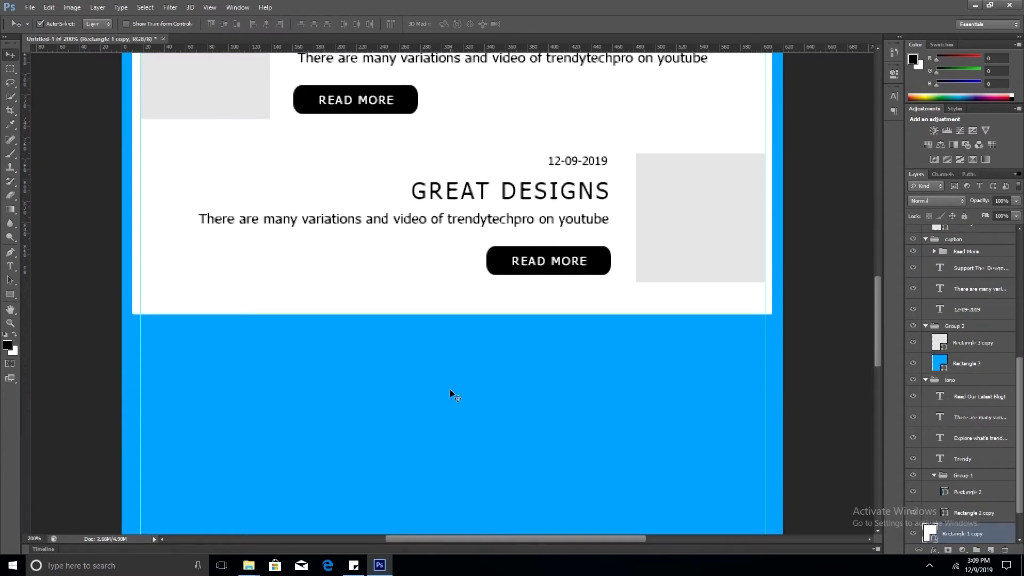
# Step: Make the white page taller and draw a footer bar filled with the thumbnail grey
pyautogui.hotkey('ctrl', 't')
pyautogui.moveTo(456, 314)
pyautogui.mouseDown()
pyautogui.moveTo(456, 424)
pyautogui.moveTo(456, 392)
pyautogui.mouseUp()
pyautogui.press('Return')
pyautogui.press('u')
pyautogui.moveTo(134, 334)
pyautogui.mouseDown()
pyautogui.moveTo(657, 404)
pyautogui.moveTo(773, 392)
pyautogui.mouseUp()
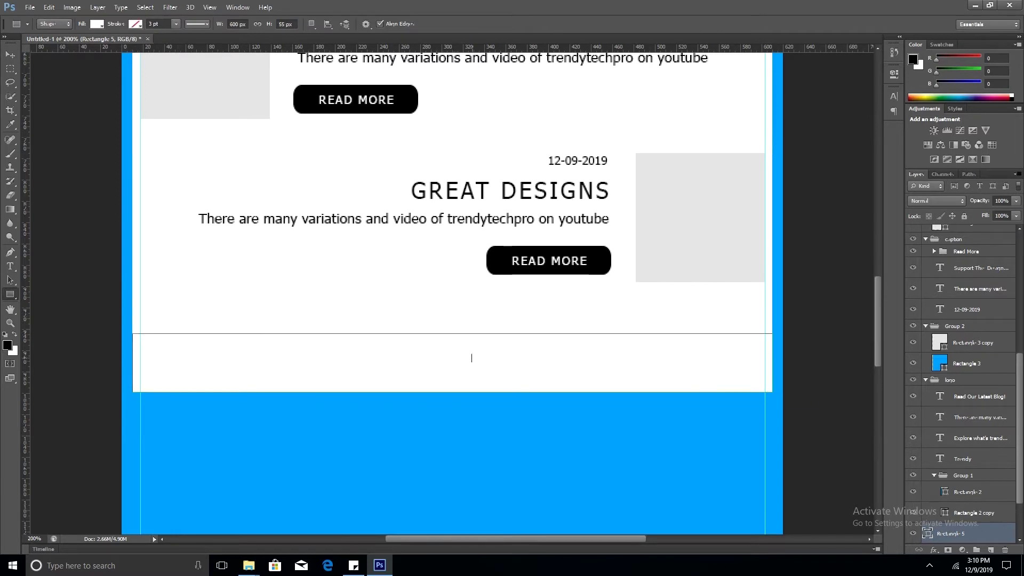
pyautogui.doubleClick(928, 235)
pyautogui.click(574, 434)
pyautogui.click(390, 152)
pyautogui.click(723, 205)
pyautogui.press('Return')
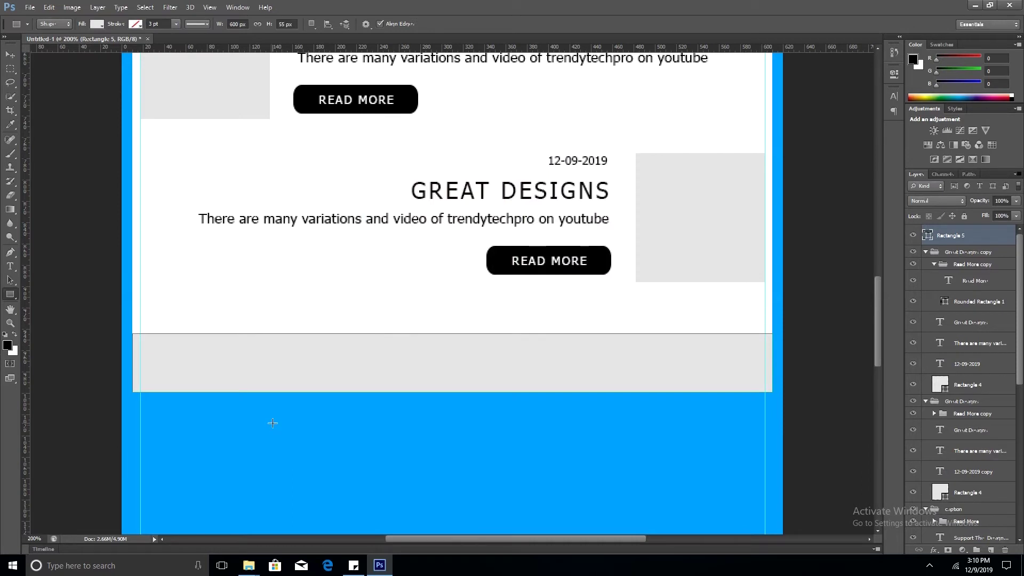
# Step: Add a left-aligned Contact Us e-mail line inside the grey footer
pyautogui.press('t')
pyautogui.click(150, 316)
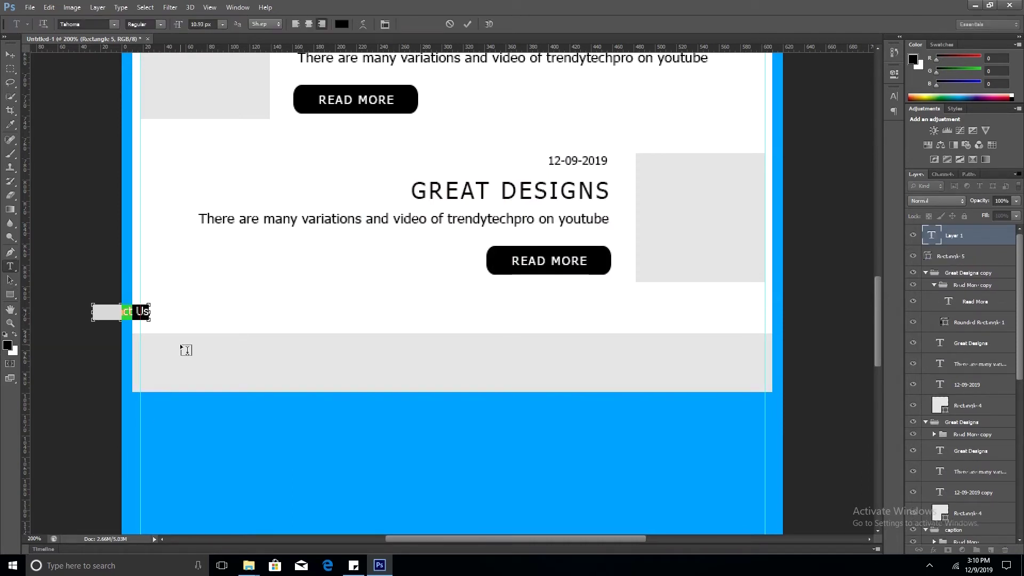
pyautogui.hotkey('ctrl', 'shift', 'l')
pyautogui.moveTo(179, 309); pyautogui.dragTo(179, 353)
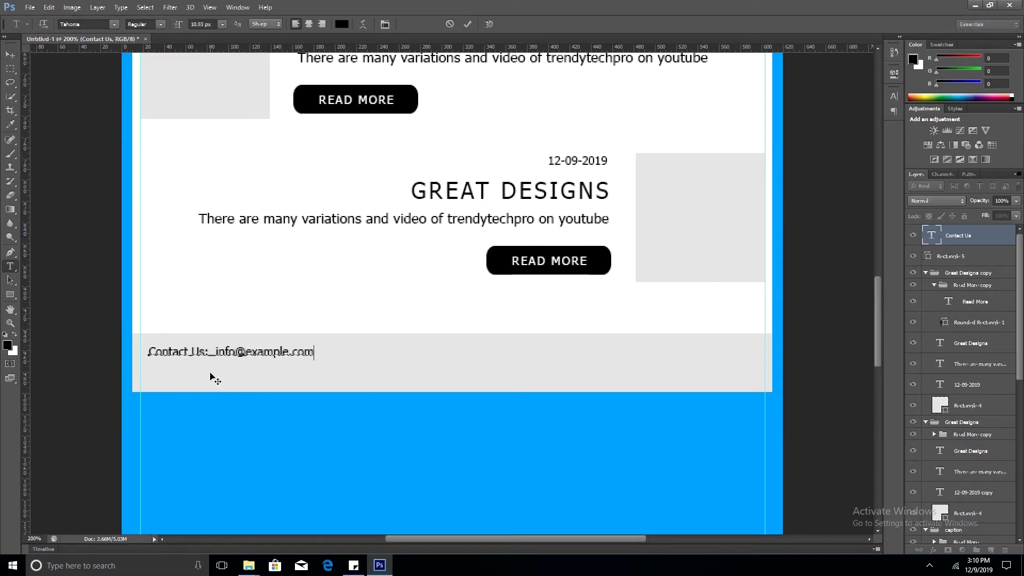
# Step: Duplicate the contact line below and change it to Web Version | Unsubscribe
pyautogui.moveTo(210, 352); pyautogui.dragTo(210, 373)
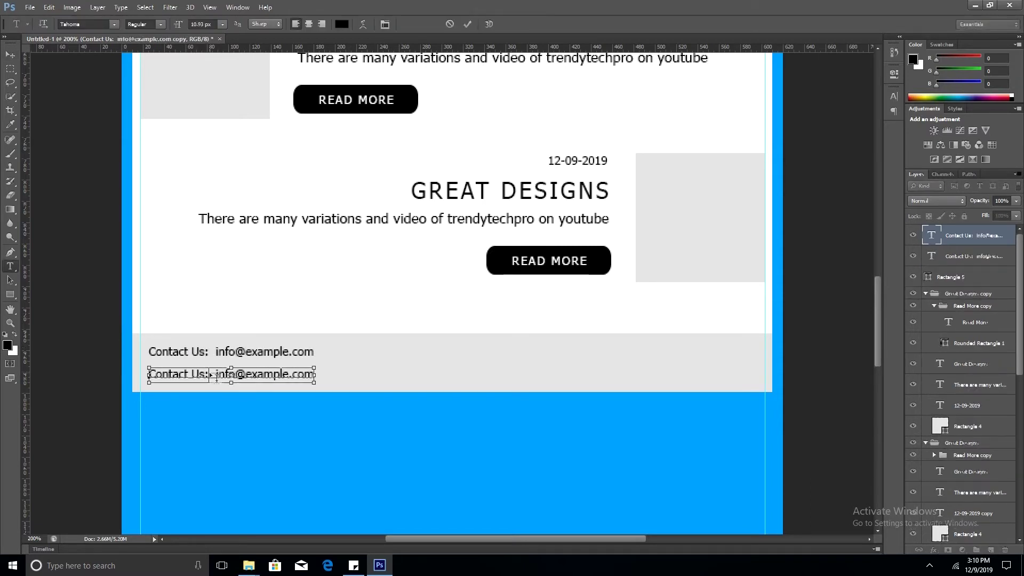
pyautogui.click(211, 376)
pyautogui.hotkey('shift', 'Home')
pyautogui.write('Web')
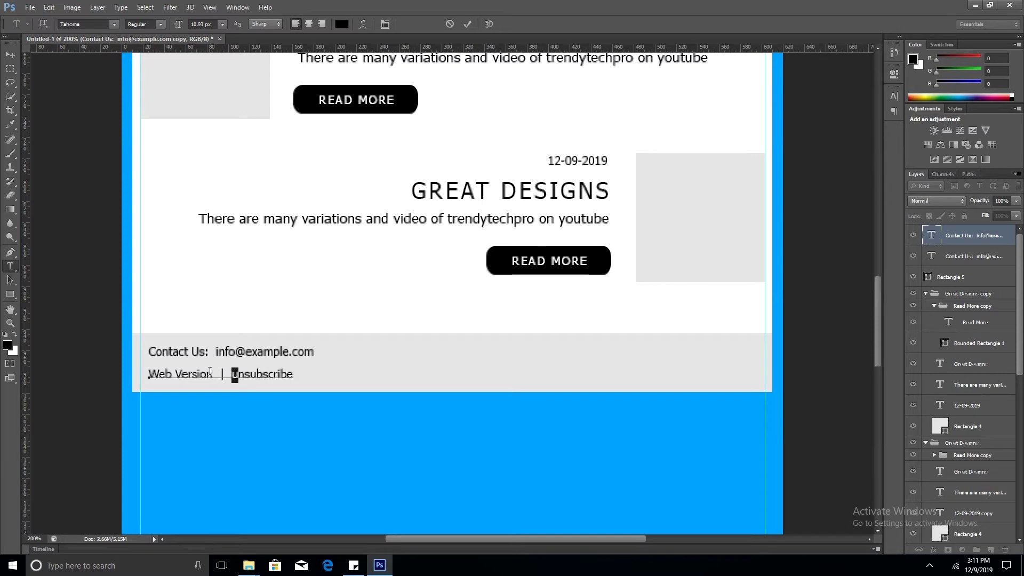
pyautogui.hotkey('ctrl', 'Return')
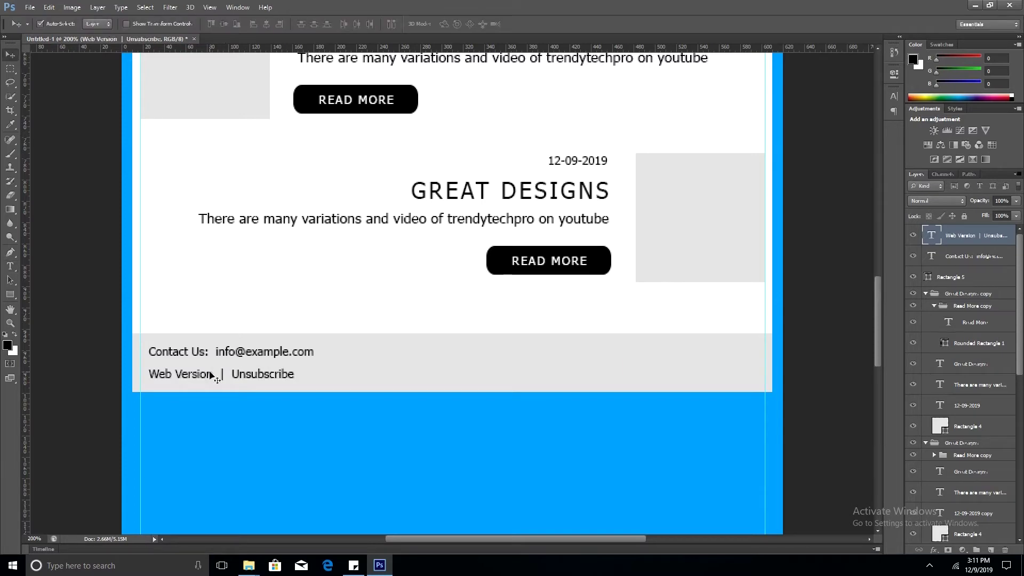
pyautogui.scroll(10, 456, 409)
# Step: Select the blog header, Great Designs and Read More text layers together
pyautogui.scroll(3, 402, 469)
pyautogui.scroll(-2, 401, 427)
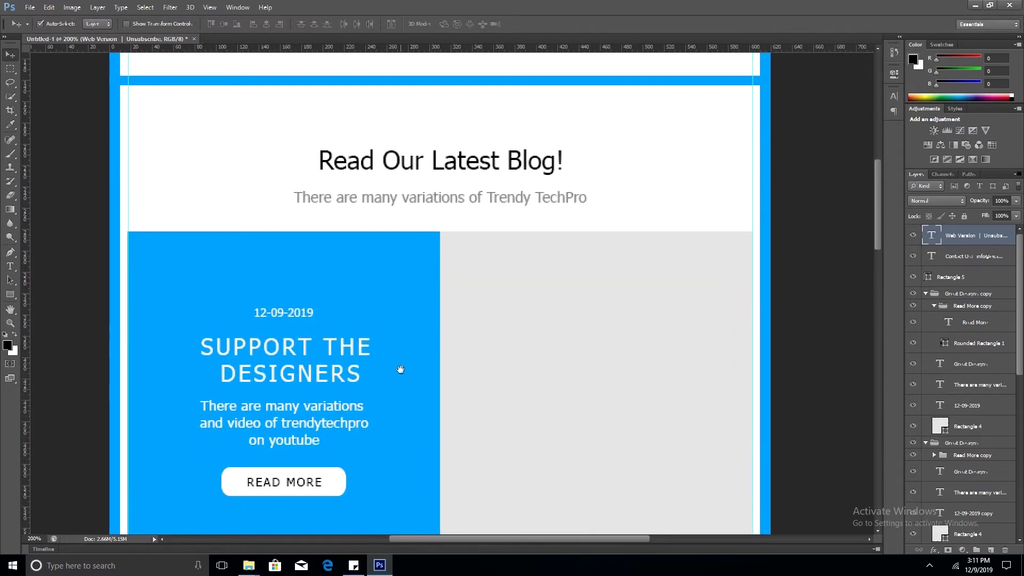
pyautogui.scroll(-6, 400, 368)
pyautogui.scroll(4, 398, 277)
pyautogui.scroll(7, 421, 299)
pyautogui.click(451, 416)
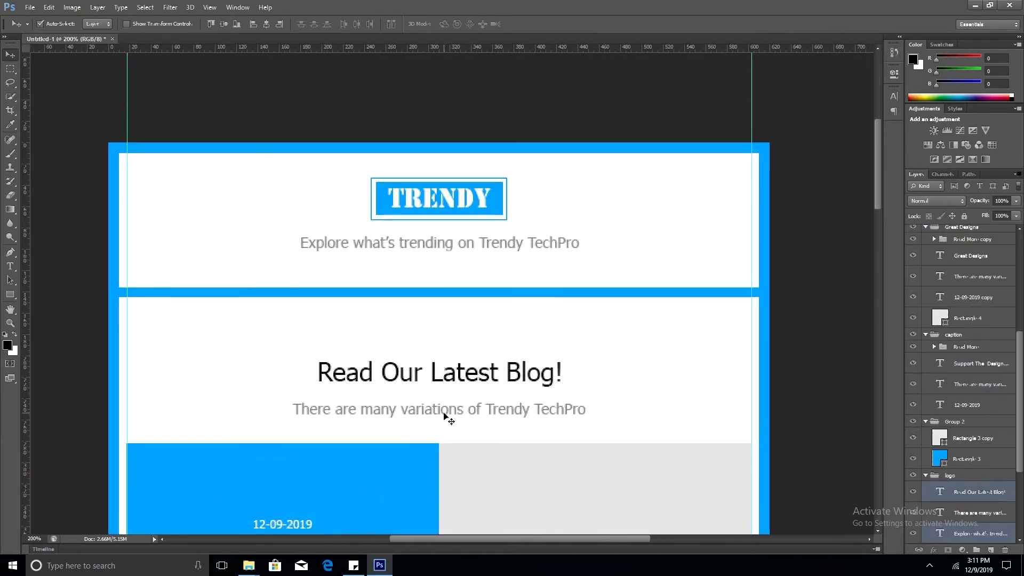
pyautogui.scroll(-5, 432, 320)
pyautogui.keyDown('shift'); pyautogui.click(320, 314); pyautogui.keyUp('shift')
pyautogui.keyDown('shift'); pyautogui.click(317, 387); pyautogui.keyUp('shift')
pyautogui.scroll(-5, 462, 457)
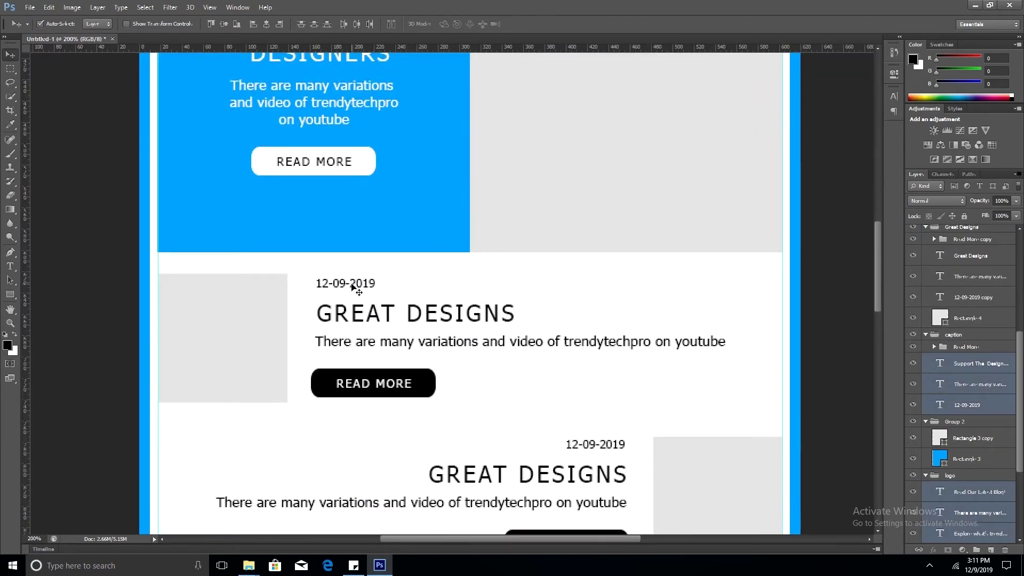
pyautogui.keyDown('shift'); pyautogui.click(345, 283); pyautogui.keyUp('shift')
pyautogui.keyDown('shift'); pyautogui.click(416, 313); pyautogui.keyUp('shift')
pyautogui.keyDown('shift'); pyautogui.click(373, 342); pyautogui.keyUp('shift')
pyautogui.keyDown('shift'); pyautogui.click(383, 392); pyautogui.keyUp('shift')
pyautogui.scroll(-5, 497, 427)
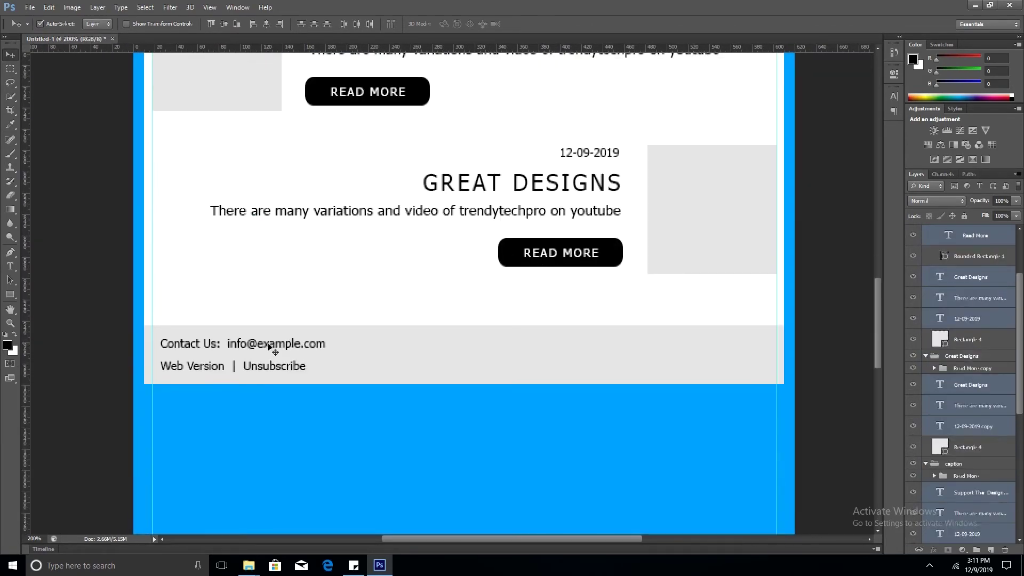
# Step: Preview typefaces from the font list on the selected texts, stopping on Sylfaen
pyautogui.press('t')
pyautogui.click(114, 24)
pyautogui.scroll(10, 133, 160)
pyautogui.click(146, 55)
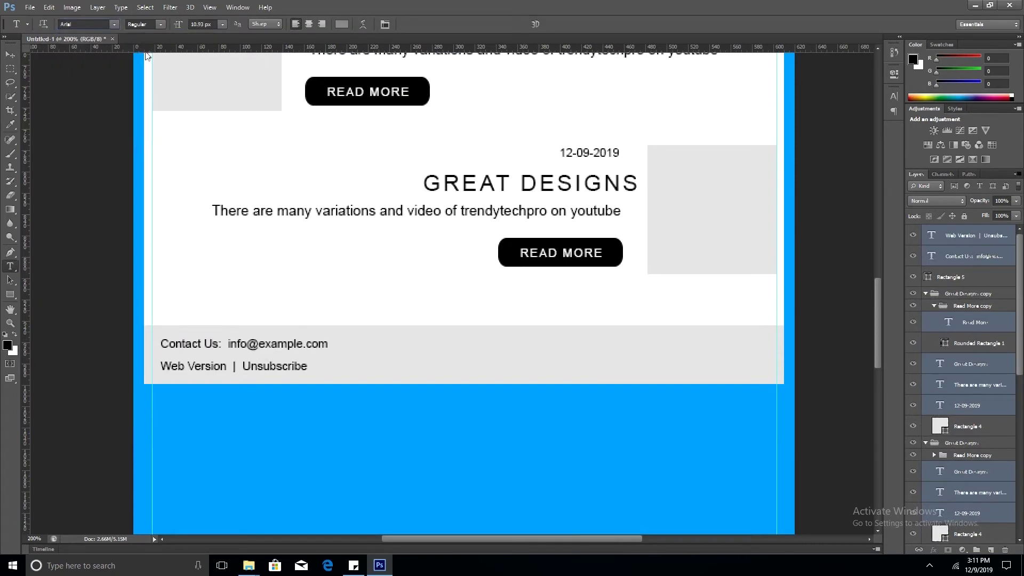
pyautogui.scroll(-10, 86, 24)
pyautogui.scroll(-10, 85, 24)
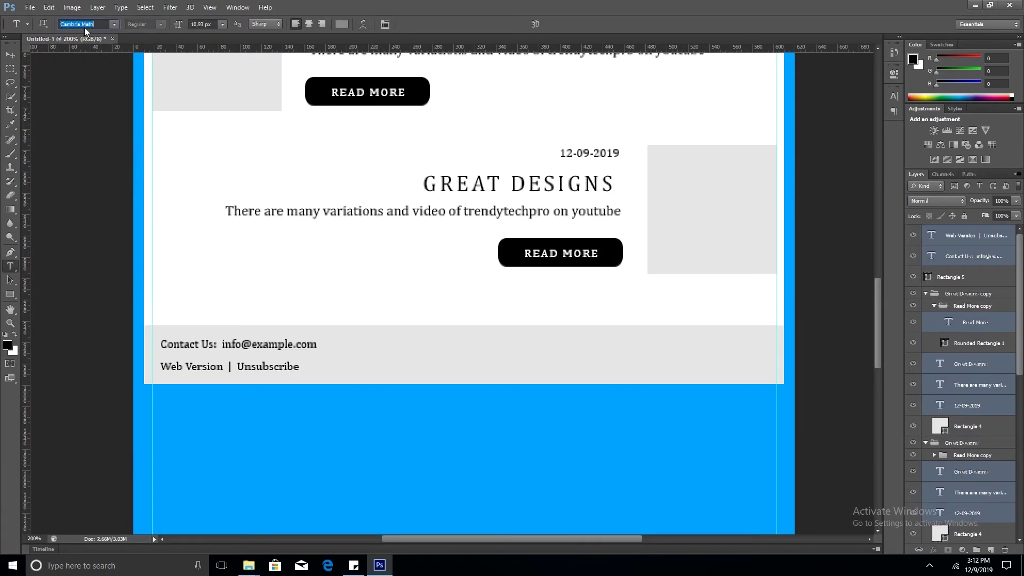
pyautogui.scroll(-2, 84, 27)
pyautogui.scroll(-2, 84, 27)
pyautogui.scroll(-1, 84, 27)
pyautogui.scroll(-1, 84, 27)
pyautogui.scroll(-1, 84, 27)
pyautogui.scroll(-2, 84, 27)
pyautogui.scroll(-1, 84, 27)
pyautogui.scroll(-2, 85, 27)
pyautogui.scroll(-1, 84, 27)
pyautogui.scroll(-1, 84, 27)
pyautogui.scroll(-1, 85, 27)
pyautogui.scroll(-1, 84, 27)
pyautogui.scroll(-1, 84, 26)
pyautogui.scroll(-1, 84, 27)
pyautogui.scroll(-1, 85, 27)
pyautogui.scroll(-1, 84, 27)
pyautogui.scroll(-1, 84, 27)
pyautogui.scroll(-1, 85, 27)
pyautogui.scroll(-1, 85, 27)
pyautogui.scroll(-1, 84, 27)
pyautogui.scroll(-2, 85, 27)
pyautogui.scroll(-2, 84, 27)
pyautogui.scroll(-1, 85, 27)
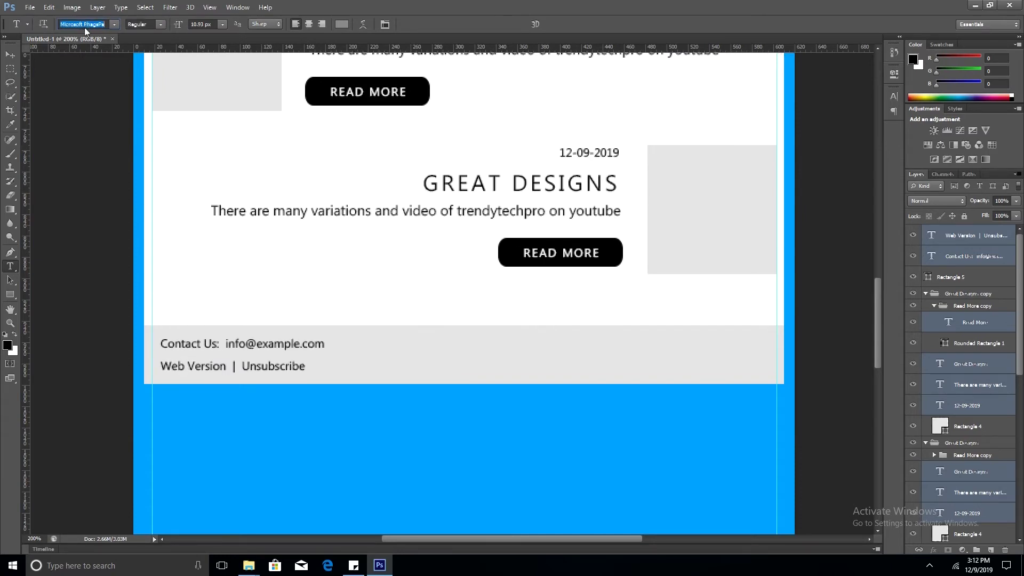
pyautogui.scroll(-1, 84, 28)
pyautogui.scroll(-1, 84, 27)
pyautogui.scroll(-1, 84, 27)
pyautogui.scroll(-1, 84, 27)
pyautogui.scroll(-2, 84, 27)
pyautogui.scroll(-1, 84, 28)
pyautogui.scroll(-2, 85, 27)
pyautogui.scroll(-1, 85, 26)
pyautogui.scroll(-2, 85, 27)
pyautogui.scroll(-2, 85, 27)
pyautogui.scroll(-1, 84, 27)
pyautogui.scroll(-2, 85, 28)
pyautogui.scroll(-2, 84, 27)
pyautogui.scroll(-2, 84, 27)
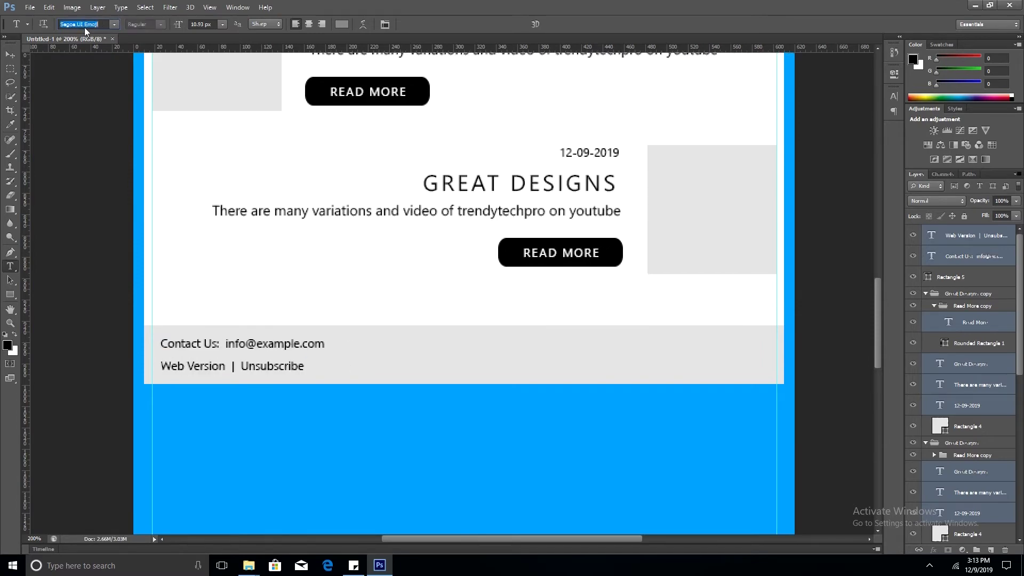
pyautogui.scroll(-2, 84, 27)
pyautogui.scroll(-2, 85, 27)
pyautogui.scroll(-1, 84, 28)
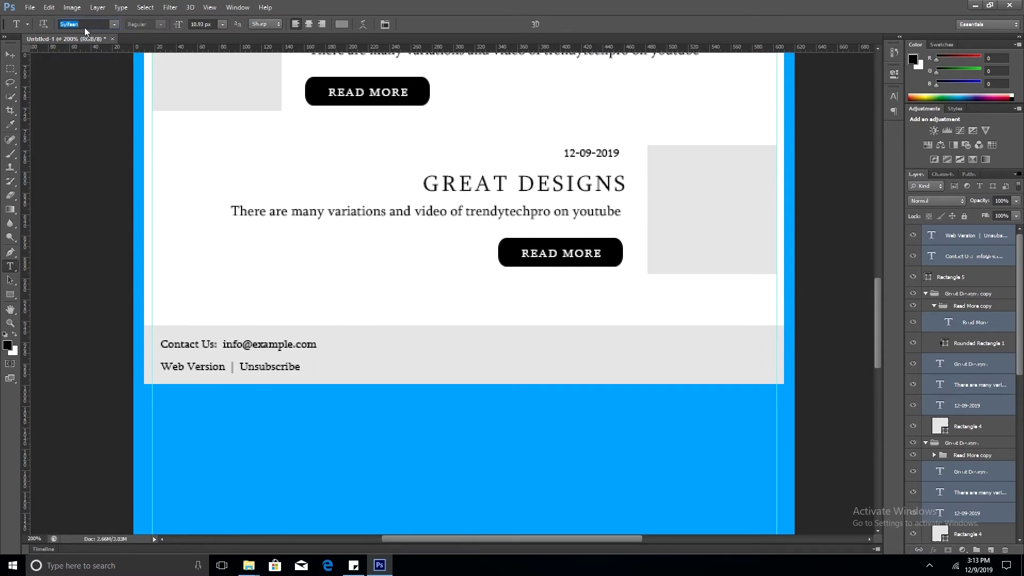
pyautogui.click(114, 24)
# Step: Set the selected texts to Arial in the Regular style
pyautogui.click(80, 42)
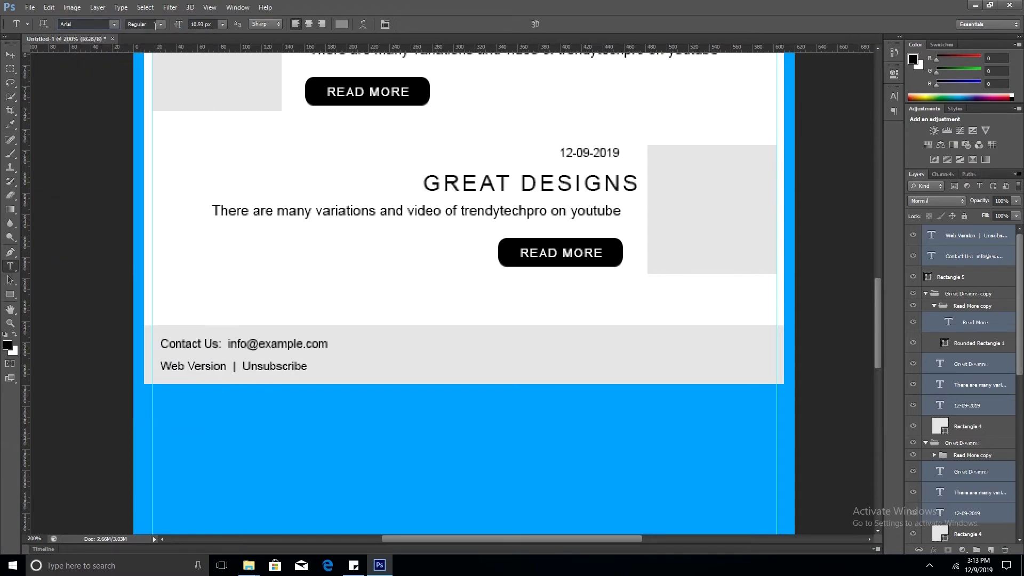
pyautogui.click(160, 24)
pyautogui.click(141, 48)
pyautogui.click(160, 24)
pyautogui.click(141, 36)
# Step: Give the selected texts a grey colour, trying a few shades
pyautogui.click(342, 24)
pyautogui.click(369, 183)
pyautogui.click(622, 144)
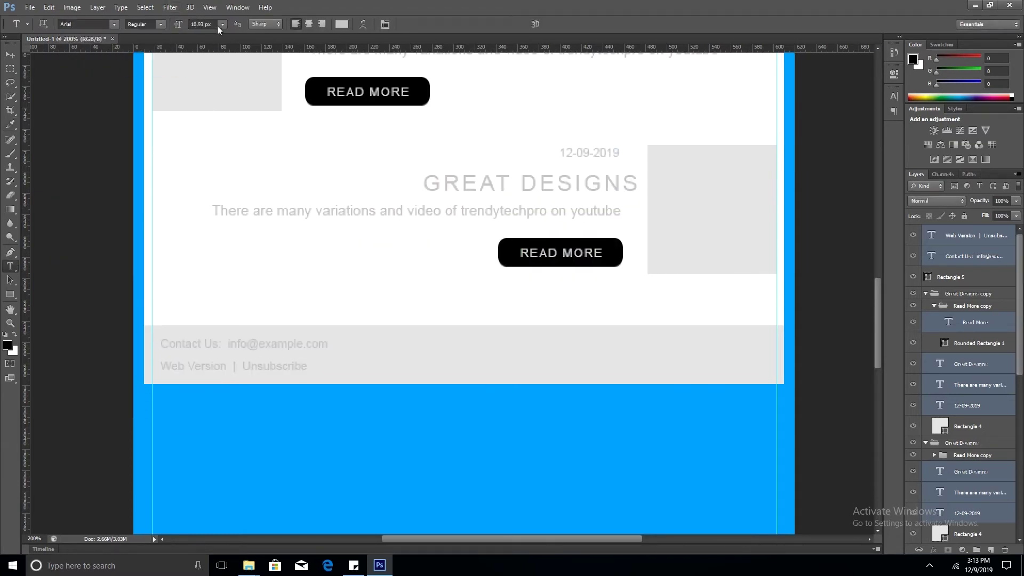
pyautogui.click(342, 24)
pyautogui.press('Return')
pyautogui.click(337, 26)
pyautogui.click(446, 184)
pyautogui.press('Return')
pyautogui.click(341, 24)
pyautogui.click(427, 272)
pyautogui.press('Return')
# Step: Fill the blue card's heading, description and READ MORE label white
pyautogui.scroll(3, 389, 434)
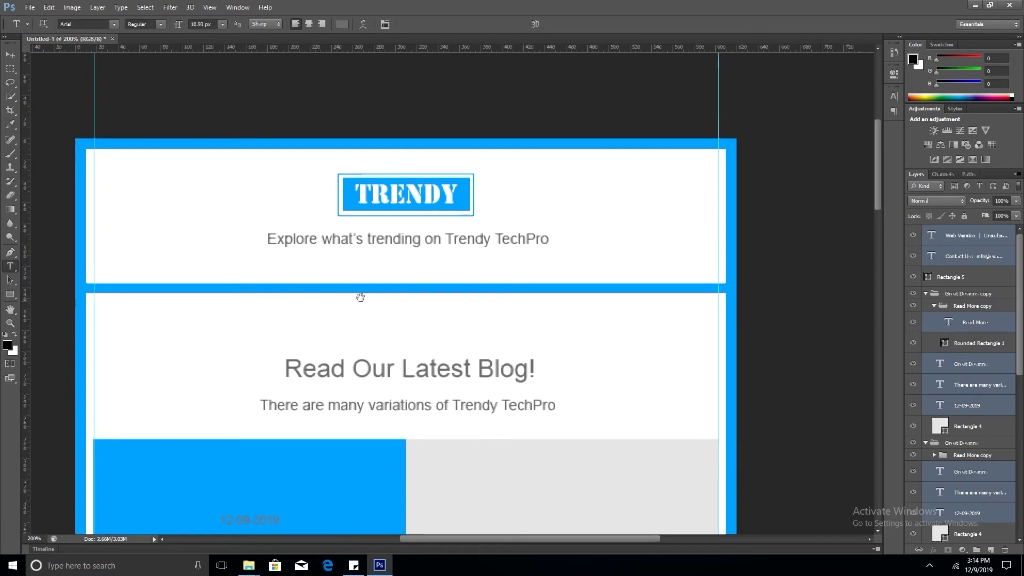
pyautogui.press('v')
pyautogui.scroll(-3, 365, 121)
pyautogui.click(283, 196)
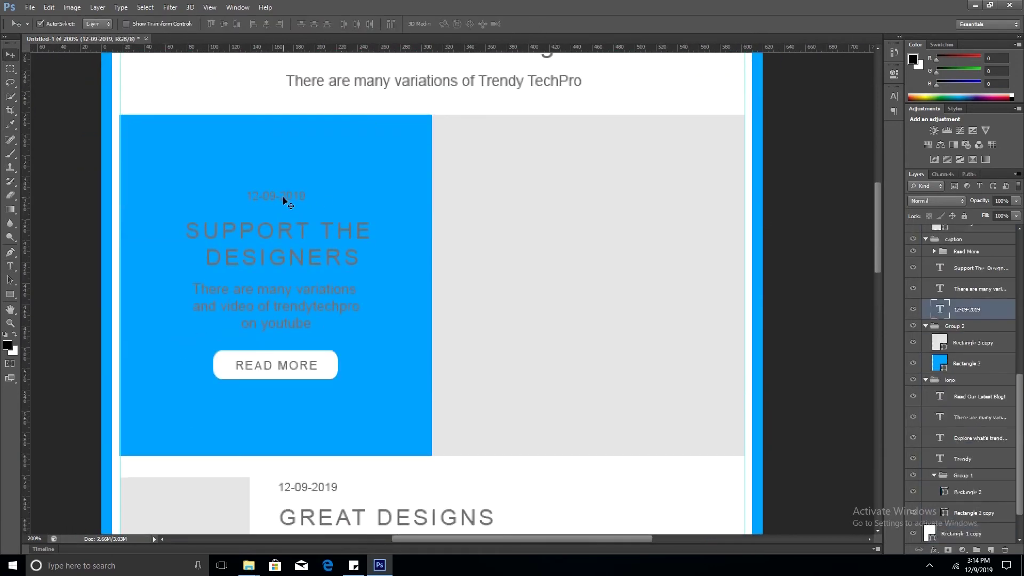
pyautogui.click(280, 251)
pyautogui.hotkey('alt', 'BackSpace')
pyautogui.click(261, 307)
pyautogui.hotkey('alt', 'BackSpace')
pyautogui.click(302, 372)
pyautogui.hotkey('alt', 'BackSpace')
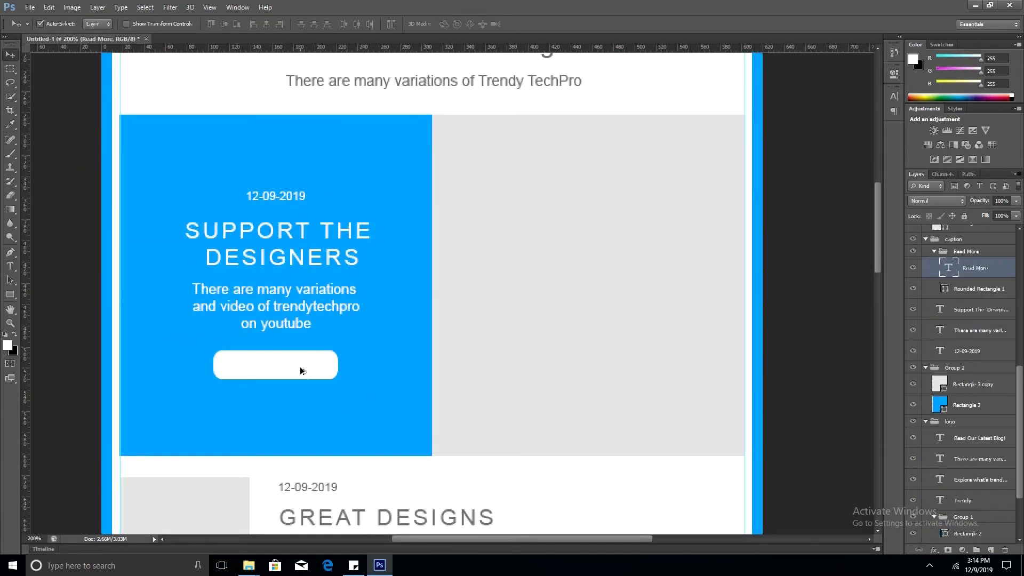
pyautogui.scroll(-3, 288, 266)
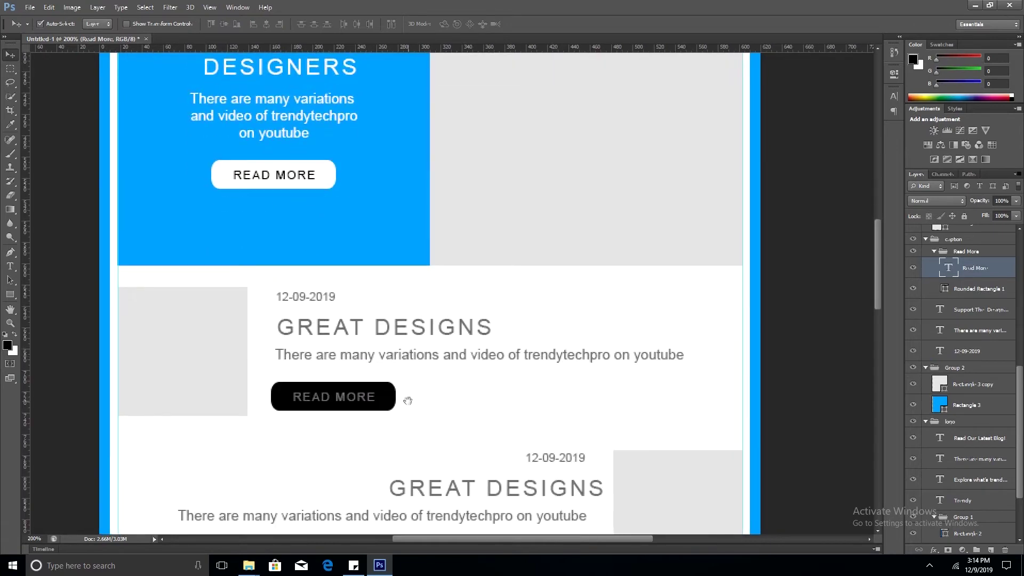
pyautogui.scroll(-1, 391, 359)
# Step: Recolour the Great Designs button and its READ MORE label, then begin saving to Desktop
pyautogui.click(366, 382)
pyautogui.press('x')
pyautogui.hotkey('alt', 'BackSpace')
pyautogui.hotkey('ctrl', 'z')
pyautogui.click(355, 373)
pyautogui.hotkey('alt', 'BackSpace')
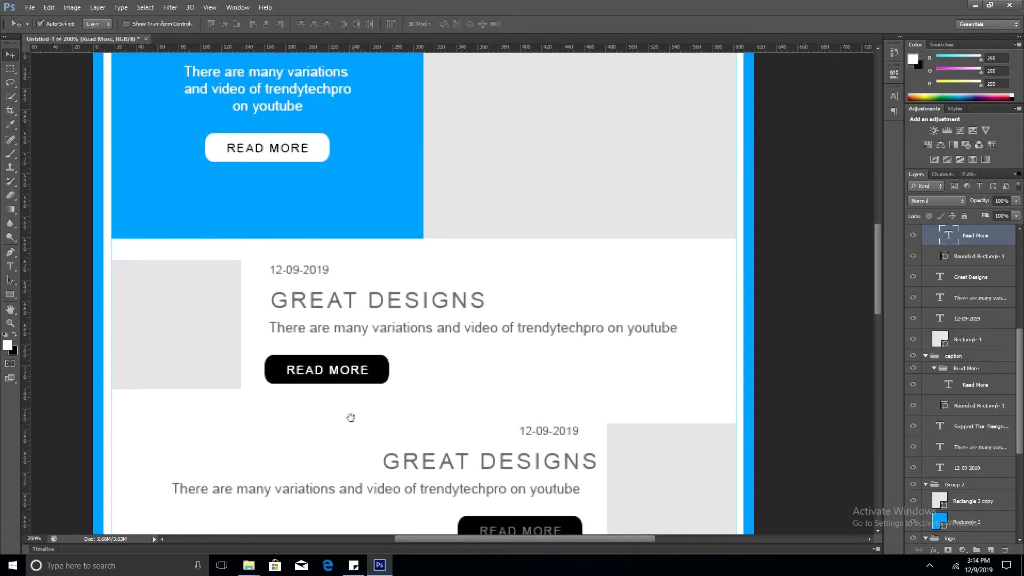
pyautogui.scroll(-3, 354, 426)
pyautogui.click(391, 152)
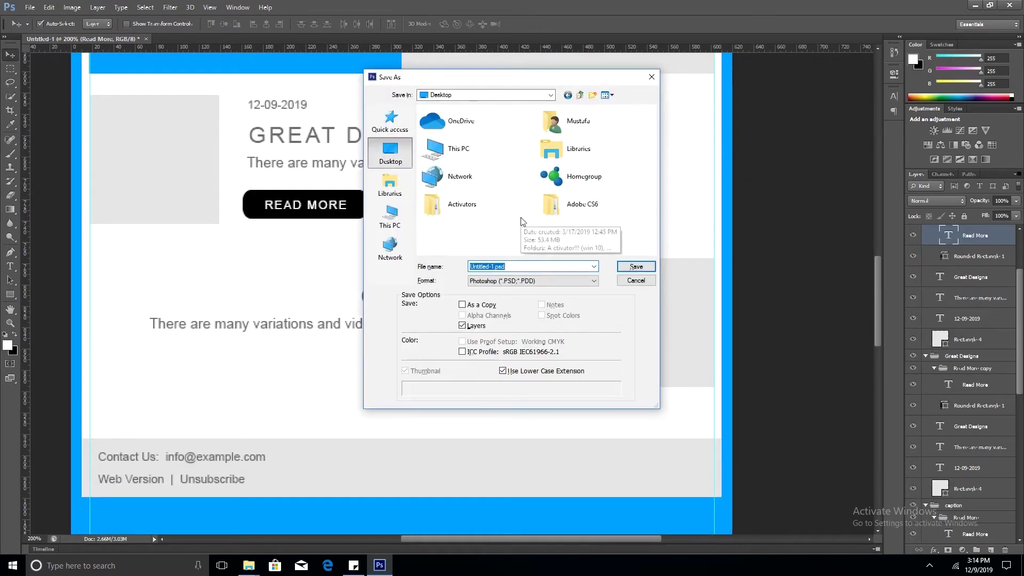
# Step: Save as email-template-v1.psd in a new Desktop folder 'trendy-email-template'
pyautogui.click(593, 95)
pyautogui.write('trendy-email-template')
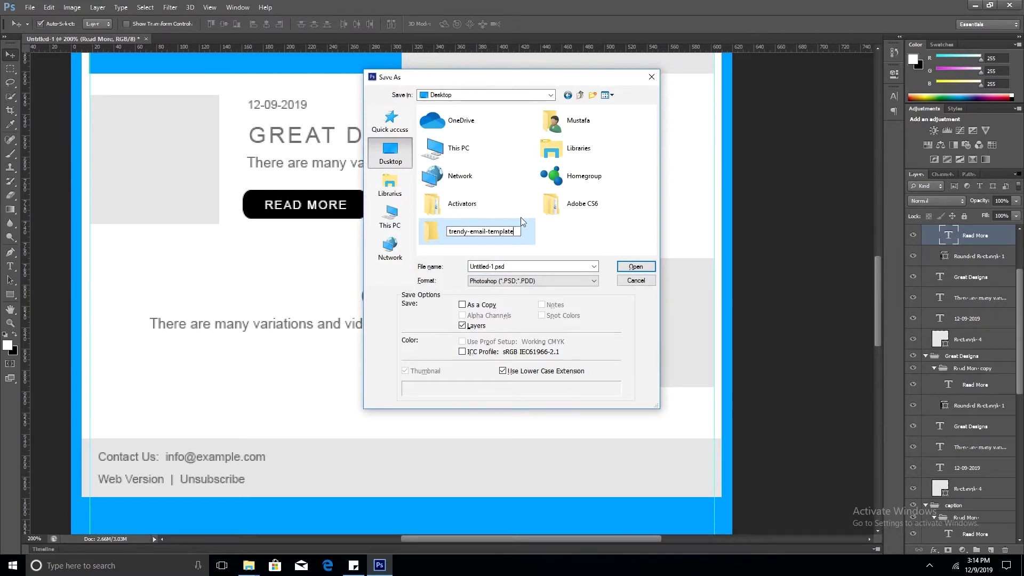
pyautogui.press('Return')
pyautogui.press('Return')
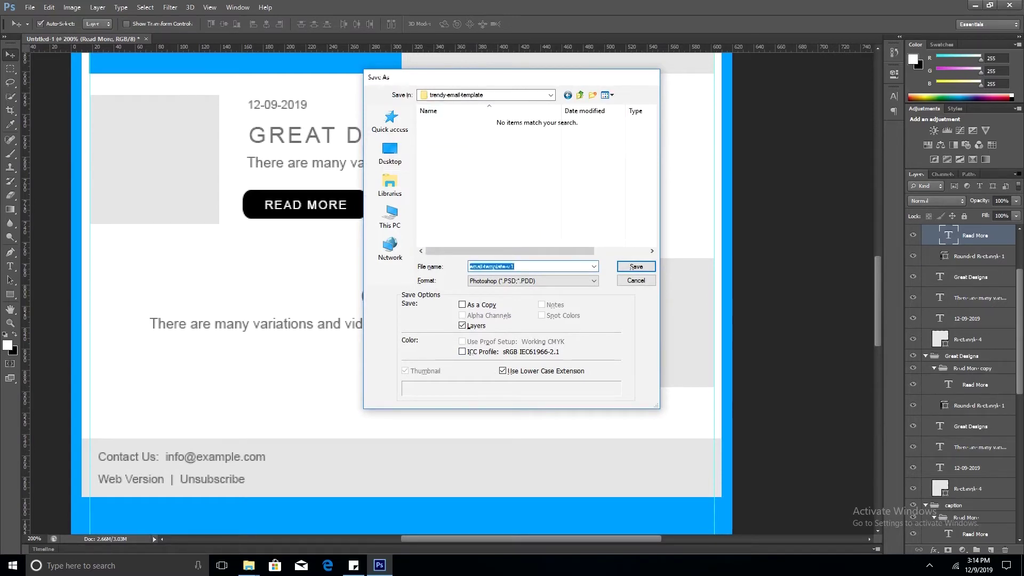
pyautogui.press('Return')
# Step: Right-align the lower list item's heading, text and date layers
pyautogui.scroll(-5, 522, 222)
pyautogui.scroll(-3, 414, 375)
pyautogui.scroll(-3, 391, 327)
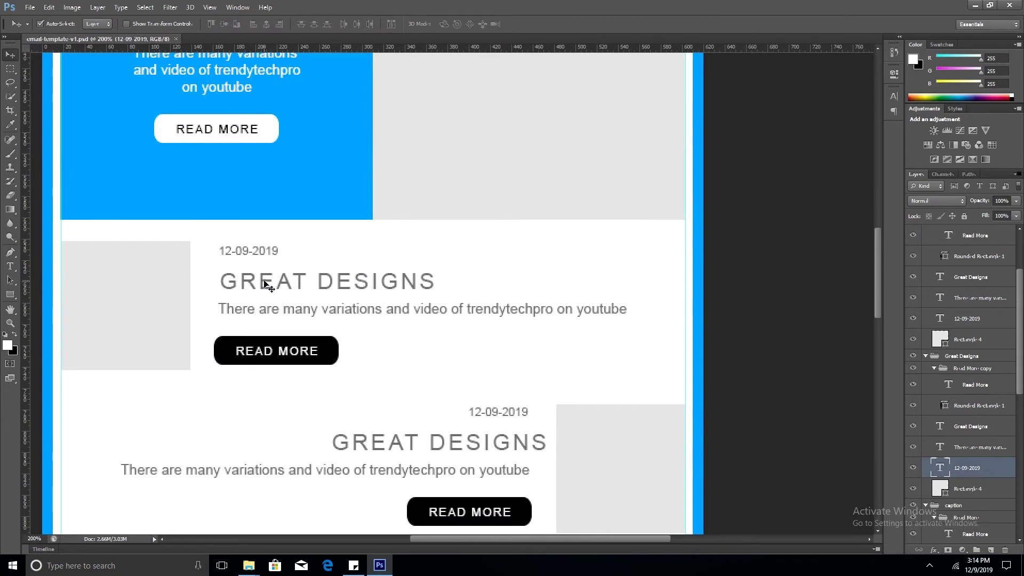
pyautogui.moveTo(266, 282); pyautogui.dragTo(229, 43)
pyautogui.scroll(-5, 371, 298)
pyautogui.click(453, 222)
pyautogui.click(266, 25)
# Step: Retitle the lower item's GREAT DESIGNS heading to YOUTUBE DESIGNS
pyautogui.doubleClick(458, 211)
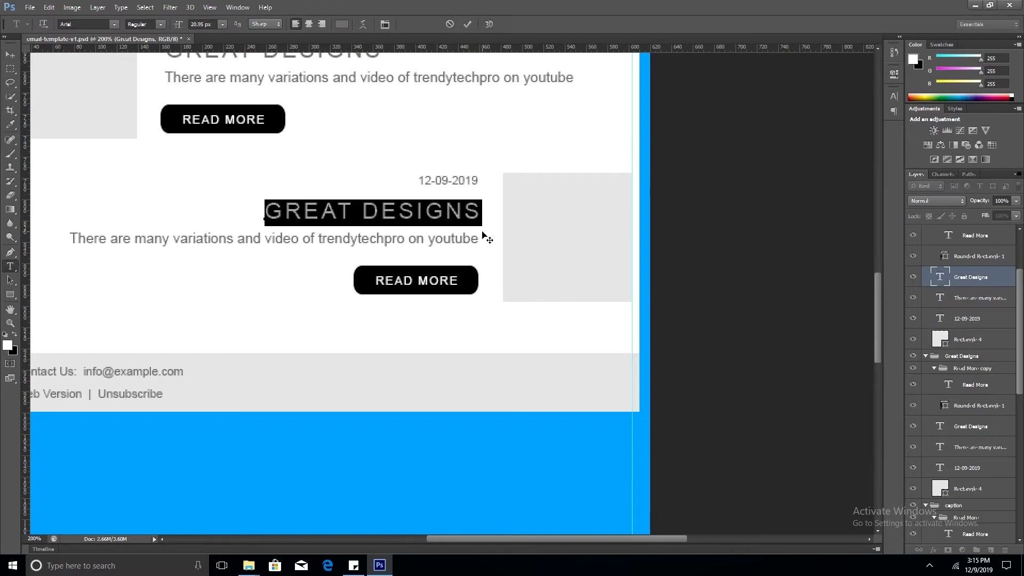
pyautogui.write('YoutS')
pyautogui.hotkey('ctrl', 'Return')
pyautogui.press('v')
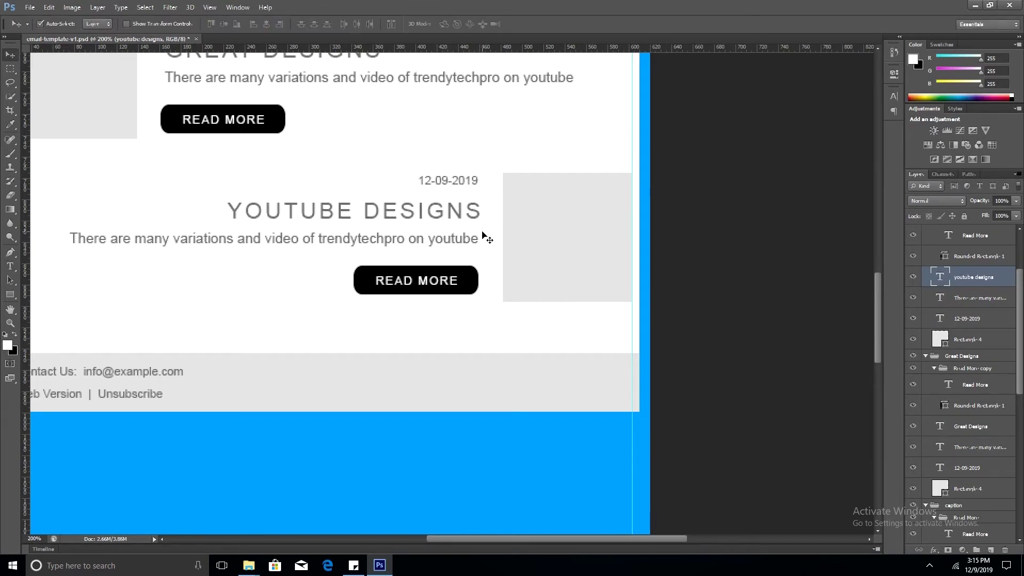
# Step: Crop away the empty area at the bottom of the canvas
pyautogui.hotkey('ctrl', '-')
pyautogui.scroll(5, 407, 425)
pyautogui.scroll(-5, 402, 293)
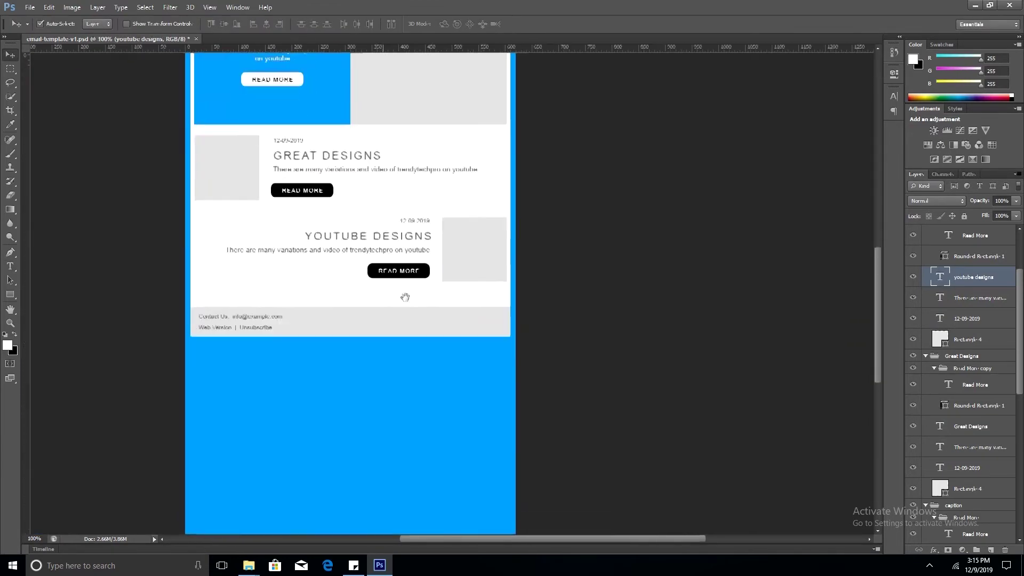
pyautogui.scroll(-3, 402, 292)
pyautogui.press('c')
pyautogui.moveTo(361, 480); pyautogui.dragTo(365, 366)
pyautogui.press('Return')
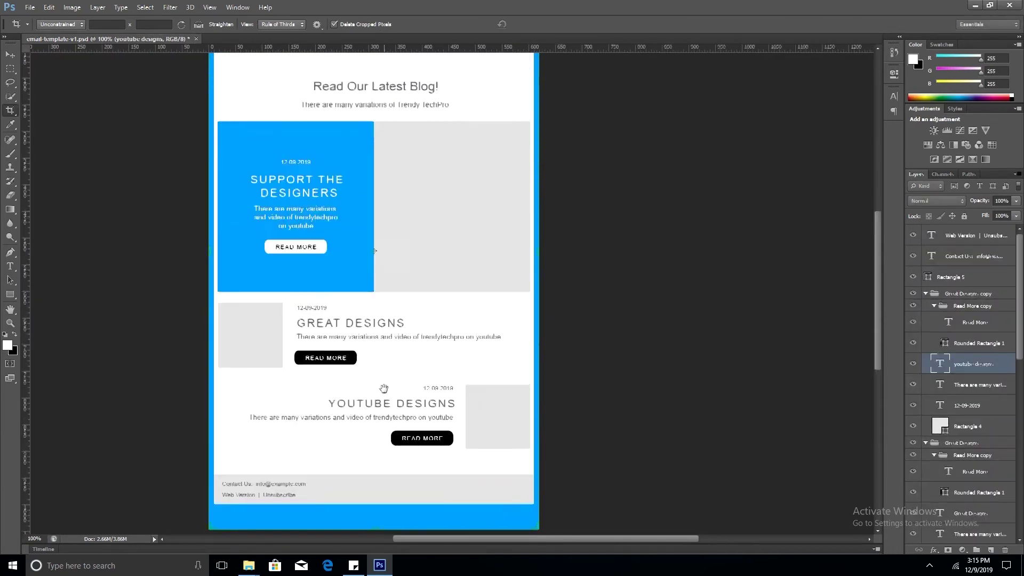
pyautogui.scroll(3, 526, 266)
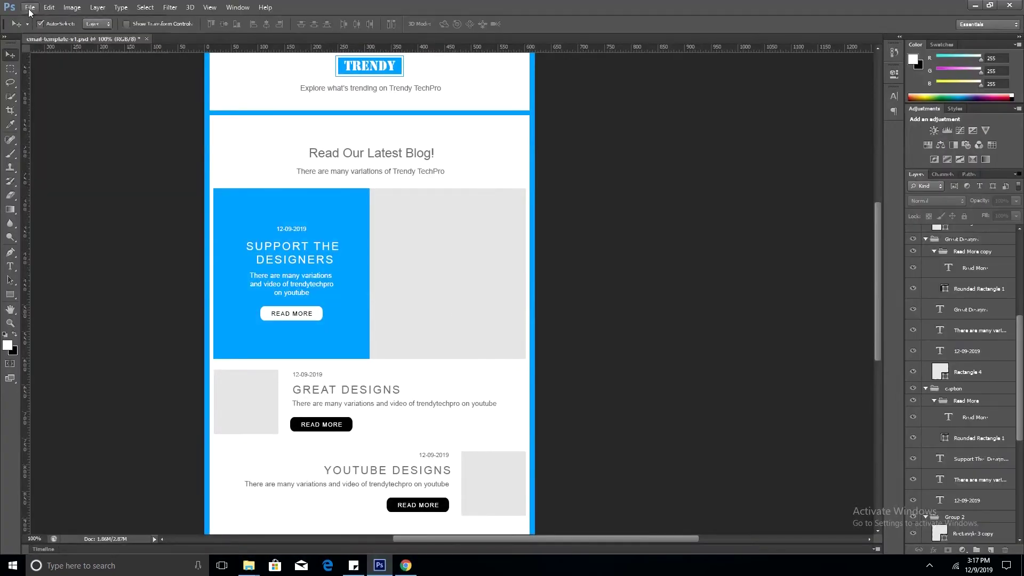
# Step: Bring the rainy bokeh photo into the card's group, clipped to its grey panel
pyautogui.click(30, 8)
pyautogui.click(40, 31)
pyautogui.doubleClick(522, 247)
pyautogui.moveTo(457, 275); pyautogui.dragTo(521, 256)
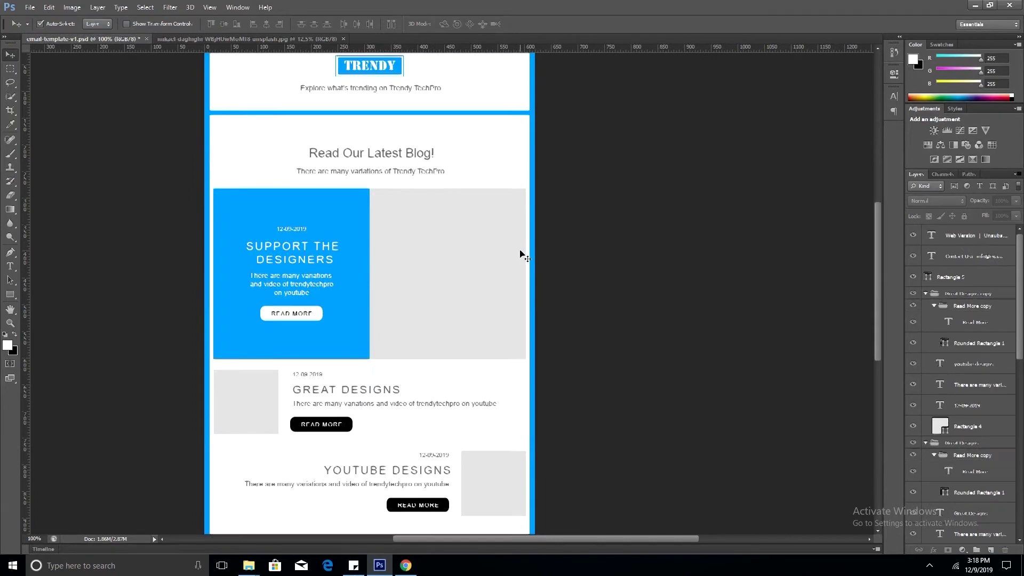
pyautogui.moveTo(948, 437); pyautogui.dragTo(948, 437)
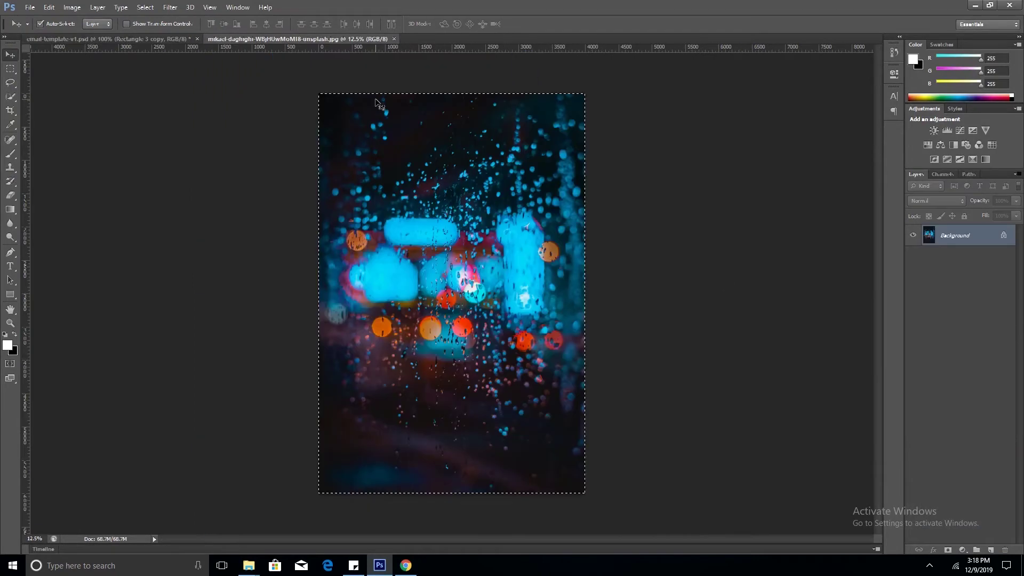
pyautogui.hotkey('ctrl', 'alt', 'g')
# Step: Scale the bokeh photo down to fit the card's right half
pyautogui.hotkey('ctrl', 't')
pyautogui.hotkey('ctrl', '0')
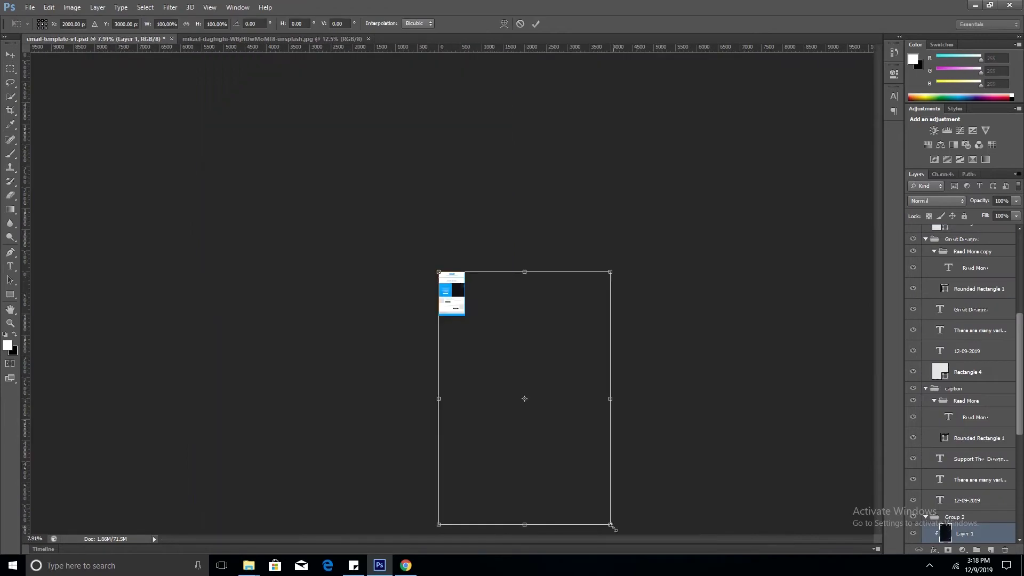
pyautogui.hotkey('ctrl', '1')
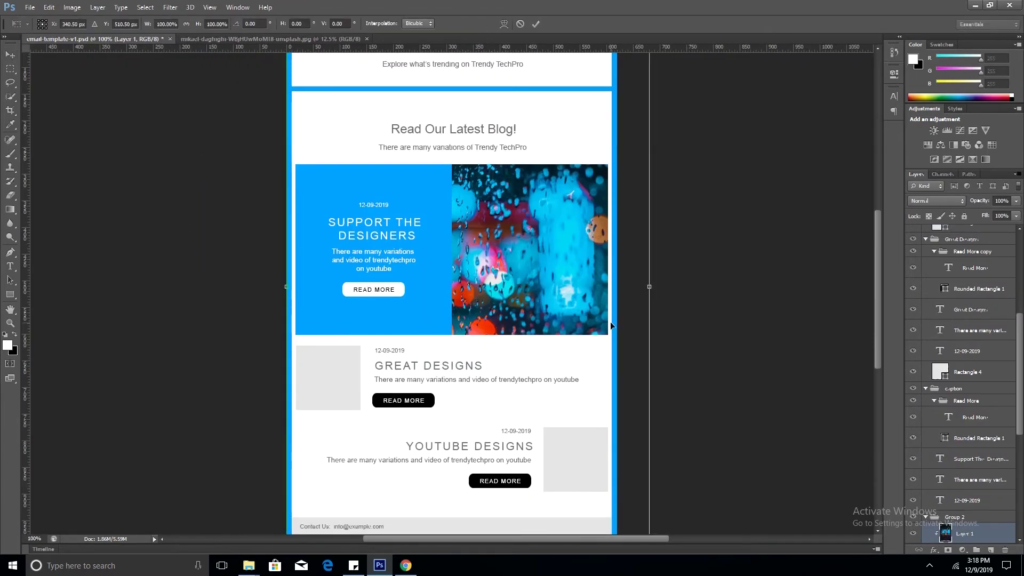
pyautogui.hotkey('ctrl', '-')
pyautogui.moveTo(612, 324)
pyautogui.mouseDown()
pyautogui.moveTo(529, 372)
pyautogui.moveTo(469, 336)
pyautogui.moveTo(526, 263)
pyautogui.mouseUp()
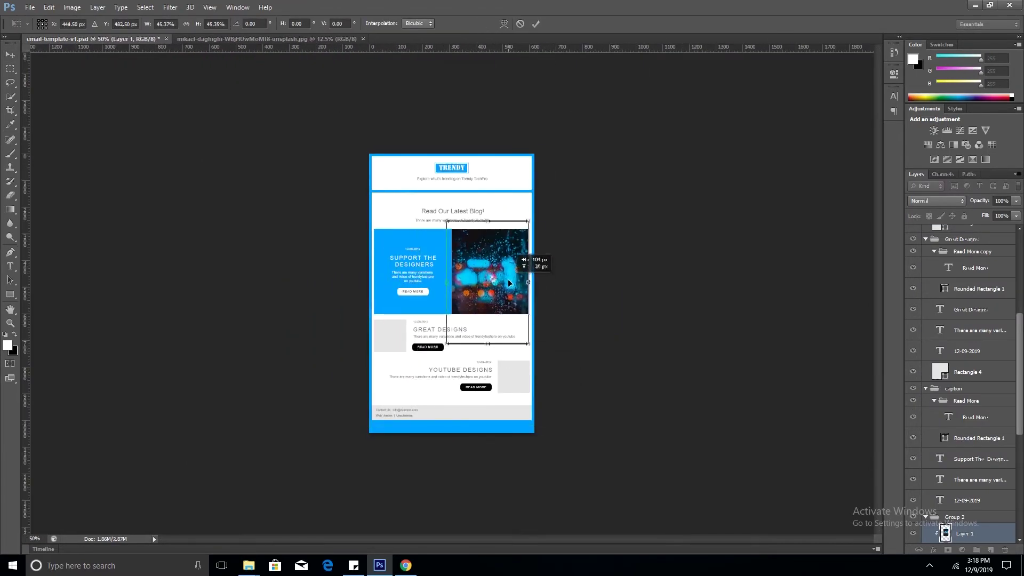
pyautogui.press('Return')
# Step: Open the glowing cables photo and drag it above the lower item's thumbnail box
pyautogui.press('z')
pyautogui.moveTo(451, 352); pyautogui.dragTo(480, 352)
pyautogui.press('v')
pyautogui.click(192, 313)
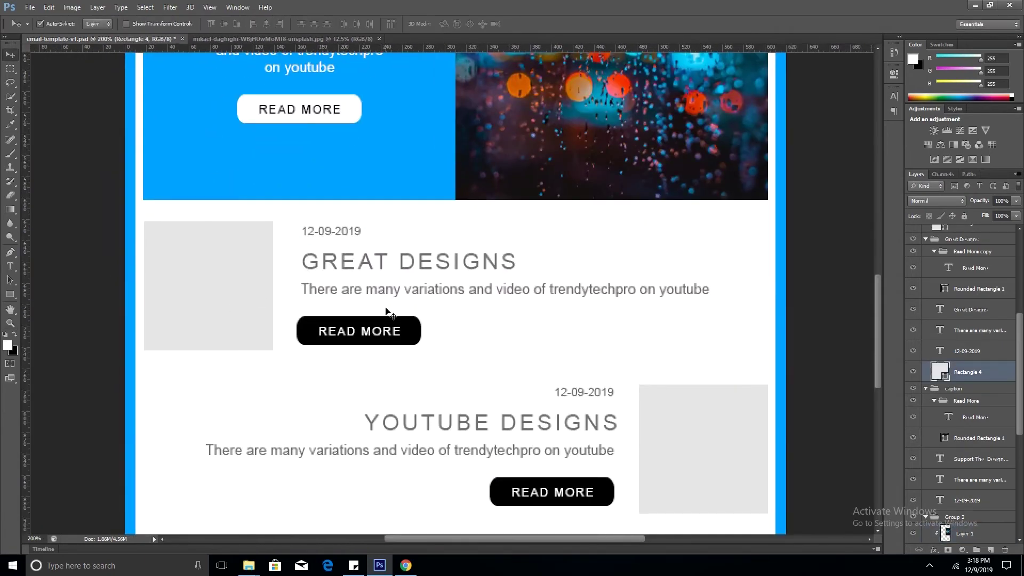
pyautogui.hotkey('ctrl', 'o')
pyautogui.doubleClick(511, 153)
pyautogui.moveTo(546, 222); pyautogui.dragTo(364, 331)
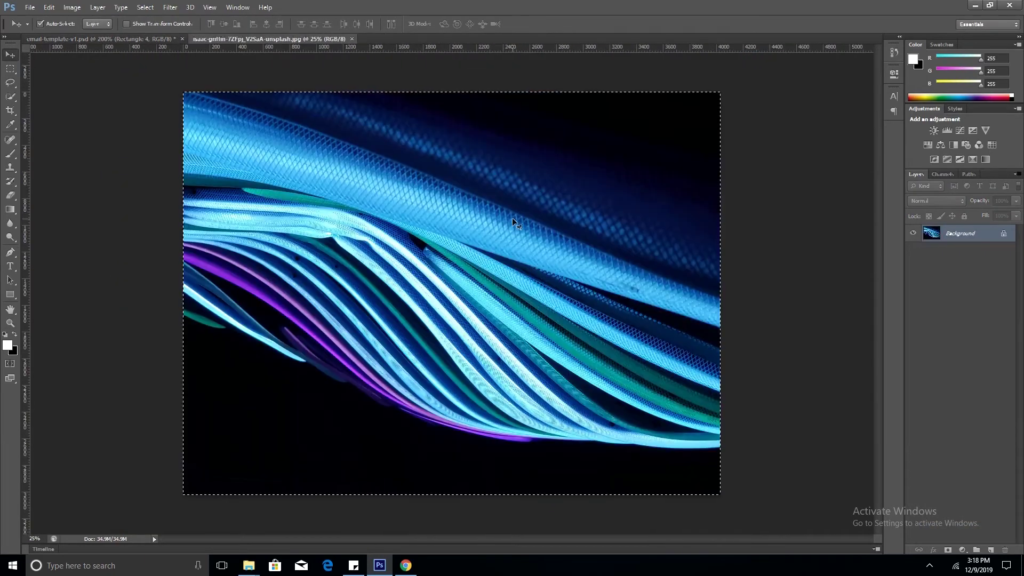
# Step: Scale the blue cables photo down to fit its thumbnail slot
pyautogui.hotkey('ctrl', 't')
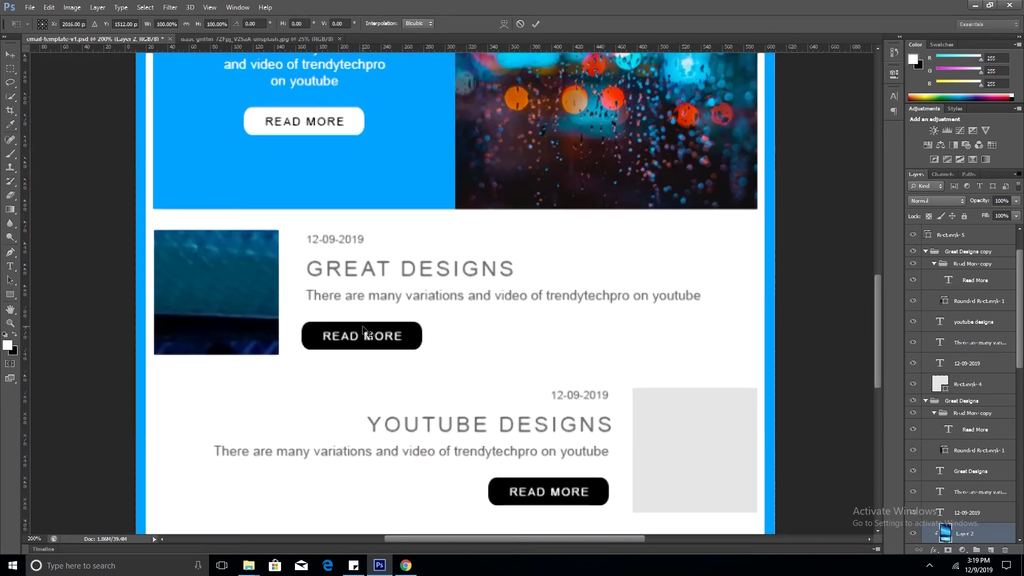
pyautogui.hotkey('ctrl', '0')
pyautogui.moveTo(797, 521); pyautogui.dragTo(463, 304)
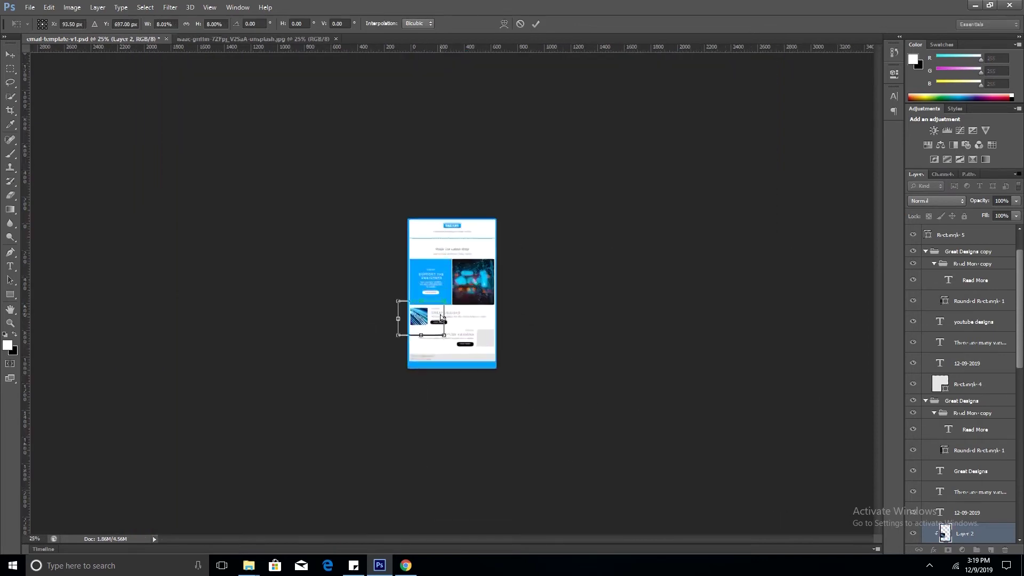
pyautogui.hotkey('ctrl', '1')
pyautogui.moveTo(419, 412); pyautogui.dragTo(368, 376)
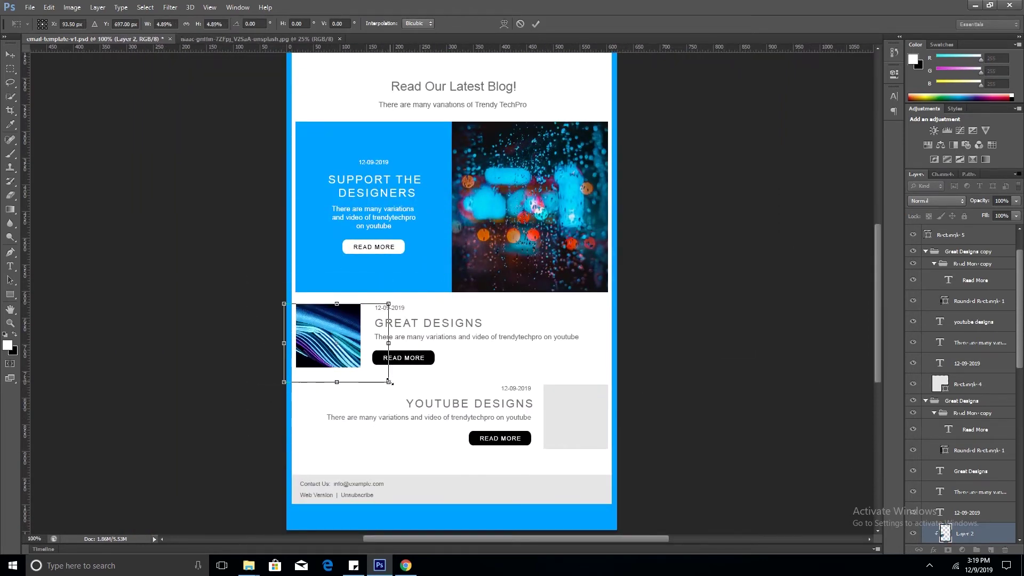
pyautogui.press('Return')
# Step: Paste the pink photo over the gray box beside YOUTUBE DESIGNS and clip it to that box
pyautogui.click(573, 416)
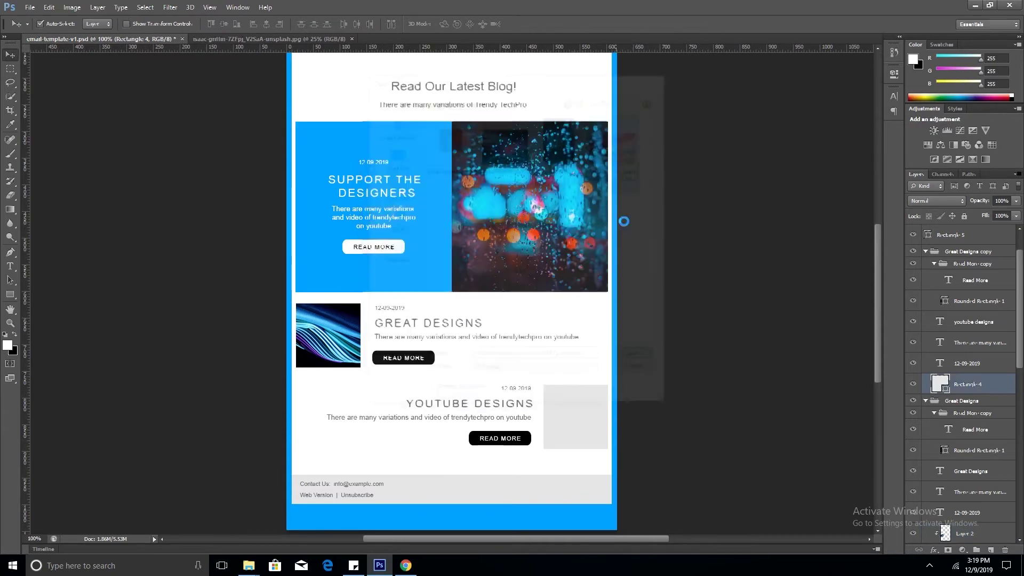
pyautogui.hotkey('ctrl', 'shift', 'Tab')
pyautogui.hotkey('ctrl', 'w')
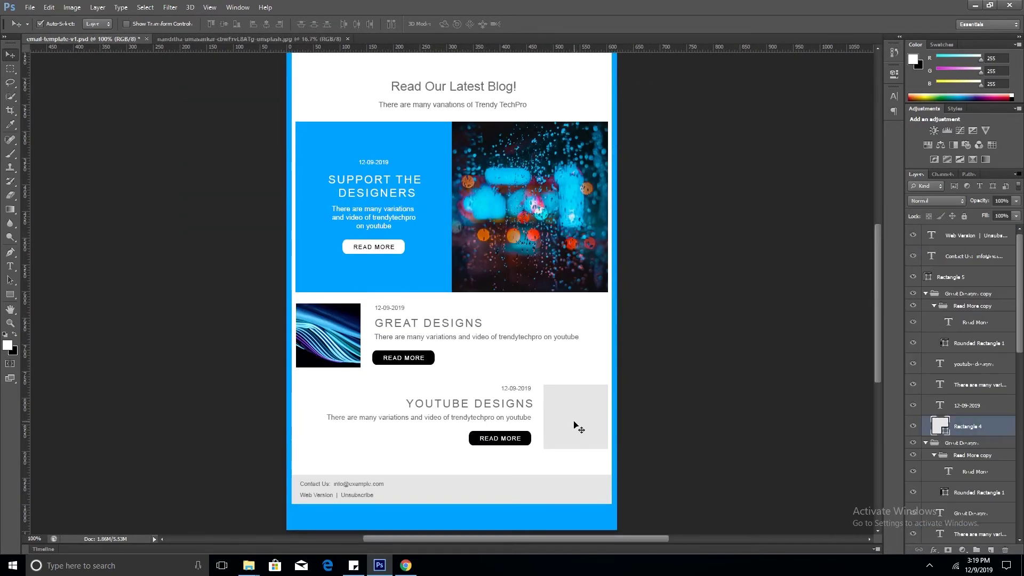
pyautogui.hotkey('ctrl', 'v')
pyautogui.hotkey('ctrl', 'alt', 'g')
# Step: Shrink the clipped pink photo so it fills the gray thumbnail box
pyautogui.hotkey('ctrl', 't')
pyautogui.scroll(-5, 648, 427)
pyautogui.moveTo(647, 427); pyautogui.dragTo(662, 433)
pyautogui.scroll(-1, 656, 458)
pyautogui.moveTo(790, 524); pyautogui.dragTo(480, 319)
pyautogui.hotkey('ctrl', '1')
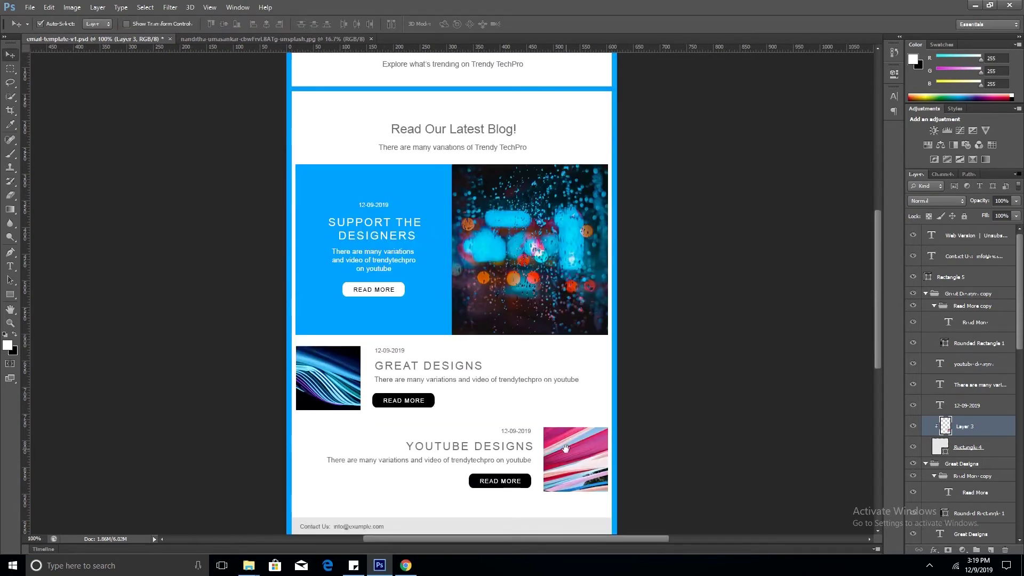
pyautogui.scroll(-3, 585, 316)
pyautogui.moveTo(620, 297); pyautogui.dragTo(629, 304)
pyautogui.press('Return')
pyautogui.click(406, 566)
# Step: Open Google Fonts and add Raleway and Open Sans to the selection
pyautogui.write('google fonts')
pyautogui.press('Return')
pyautogui.click(134, 138)
pyautogui.click(211, 92)
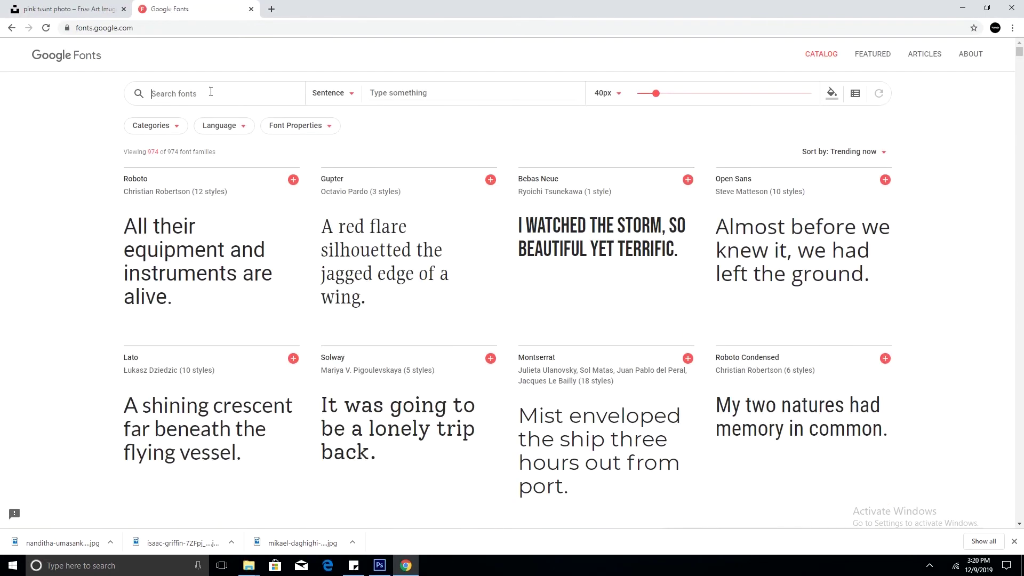
pyautogui.write('rale')
pyautogui.press('Return')
pyautogui.write('open')
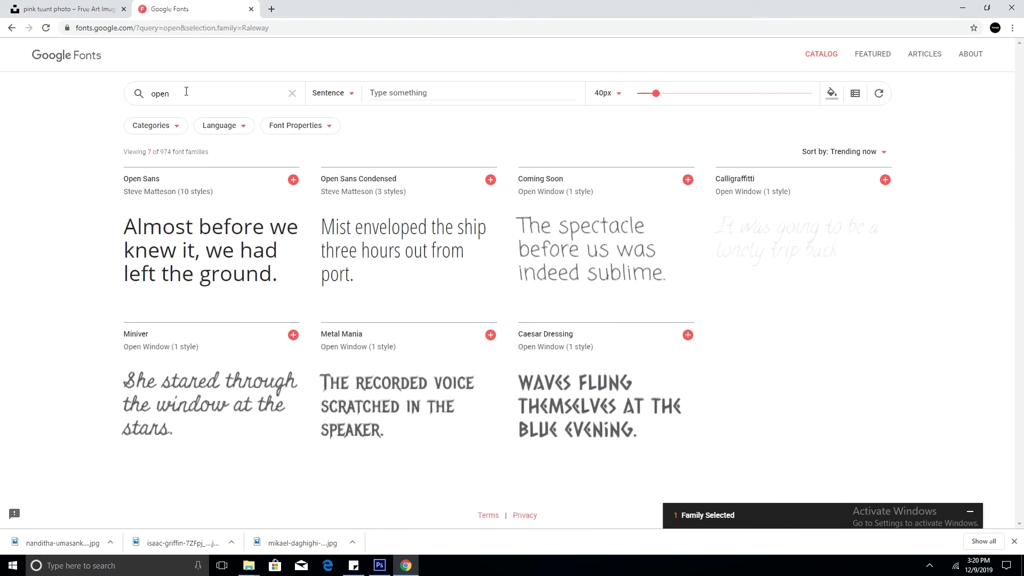
pyautogui.click(293, 180)
# Step: Include every Open Sans style, including Light 300, italics and SemiBold 600
pyautogui.click(709, 485)
pyautogui.click(740, 299)
pyautogui.click(679, 344)
pyautogui.click(702, 364)
pyautogui.click(702, 403)
pyautogui.click(701, 421)
pyautogui.click(702, 440)
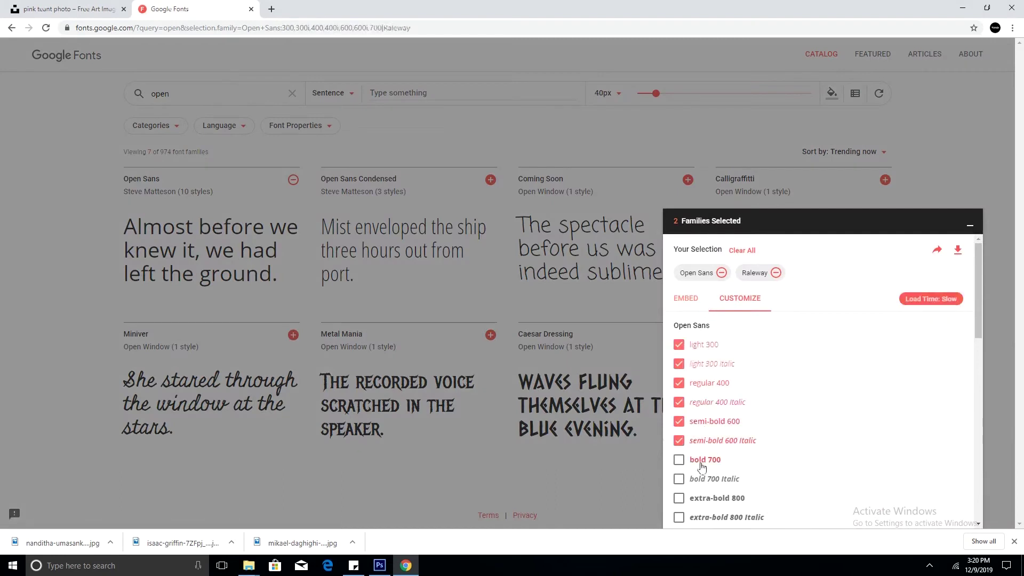
# Step: Include every Raleway style, including ExtraBold 800 italic and Black 900
pyautogui.scroll(-5, 747, 427)
pyautogui.click(679, 449)
pyautogui.click(679, 468)
pyautogui.click(703, 429)
pyautogui.click(679, 333)
pyautogui.scroll(2, 702, 335)
pyautogui.click(701, 327)
# Step: Download the selected families as fonts.zip and show it in the Downloads folder
pyautogui.scroll(2, 886, 267)
pyautogui.scroll(3, 886, 267)
pyautogui.click(958, 250)
pyautogui.click(948, 333)
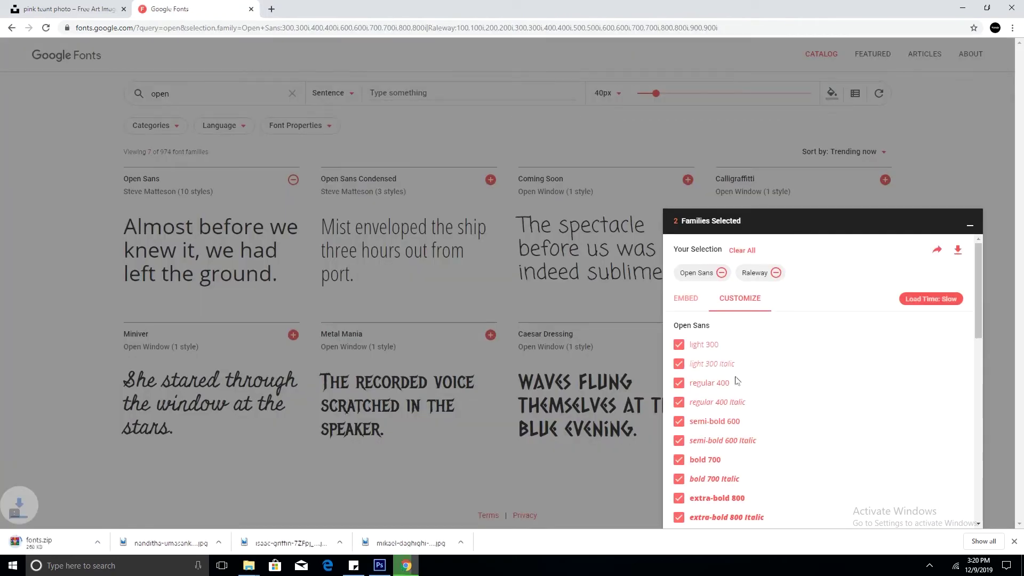
pyautogui.click(110, 543)
pyautogui.click(133, 507)
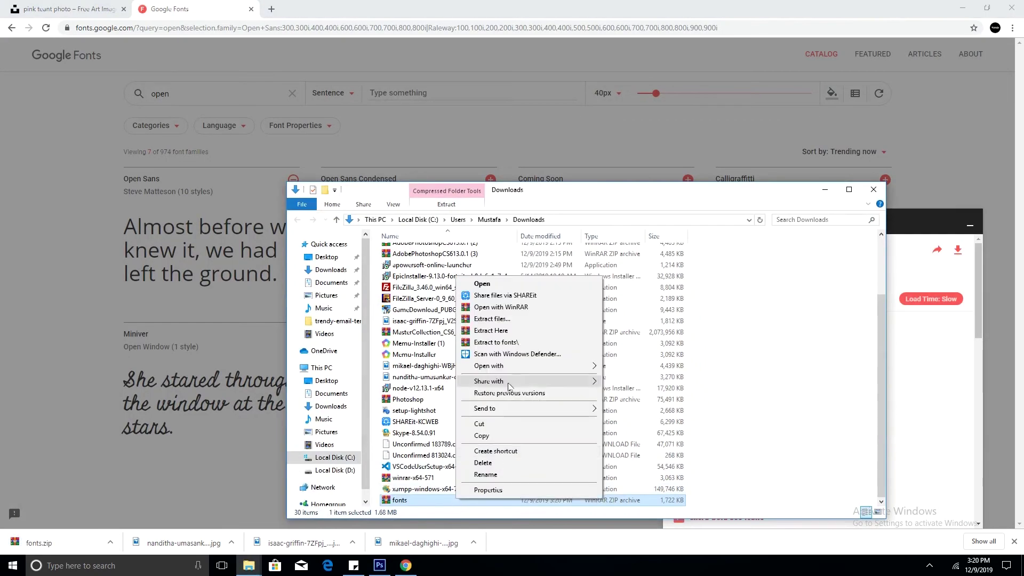
# Step: Install all ten Open Sans font files from the Open_Sans folder in fonts.zip
pyautogui.doubleClick(400, 320)
pyautogui.doubleClick(404, 251)
pyautogui.moveTo(693, 259); pyautogui.dragTo(421, 368)
pyautogui.rightClick(420, 288)
pyautogui.click(443, 309)
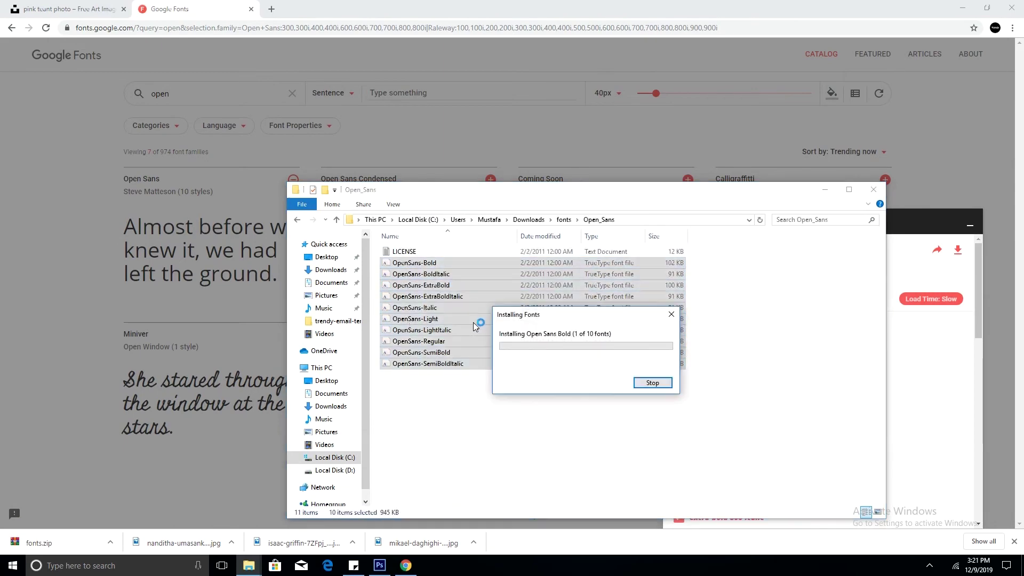
# Step: Install all the Raleway font files, then return to the Photoshop template
pyautogui.click(564, 219)
pyautogui.doubleClick(411, 263)
pyautogui.click(412, 262)
pyautogui.keyDown('shift'); pyautogui.click(405, 453); pyautogui.keyUp('shift')
pyautogui.rightClick(406, 453)
pyautogui.click(422, 200)
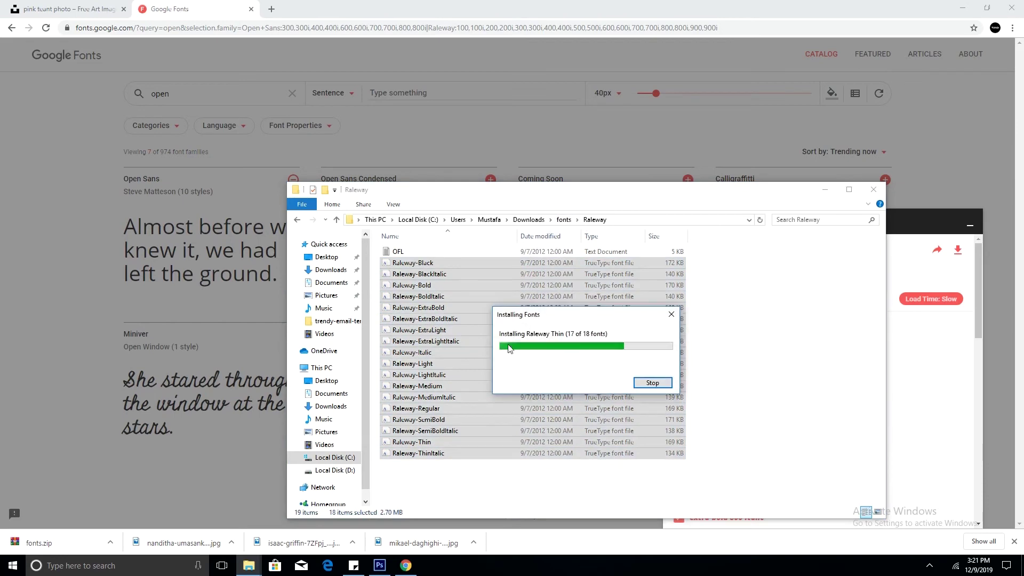
pyautogui.click(380, 565)
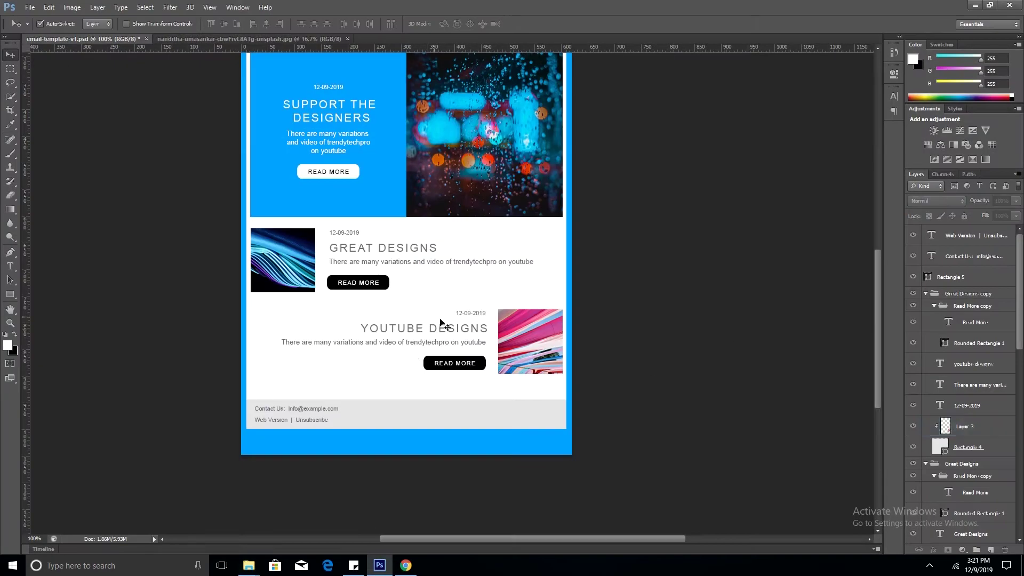
# Step: Check the TRENDY font and select the description line under the blog heading
pyautogui.scroll(3, 416, 188)
pyautogui.doubleClick(406, 138)
pyautogui.click(80, 24)
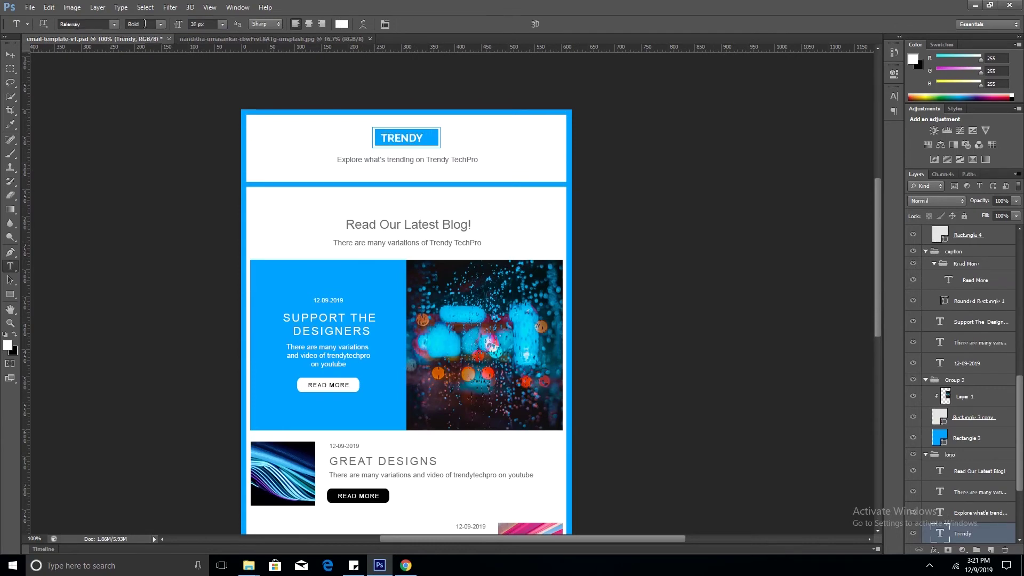
pyautogui.press('v')
pyautogui.click(418, 244)
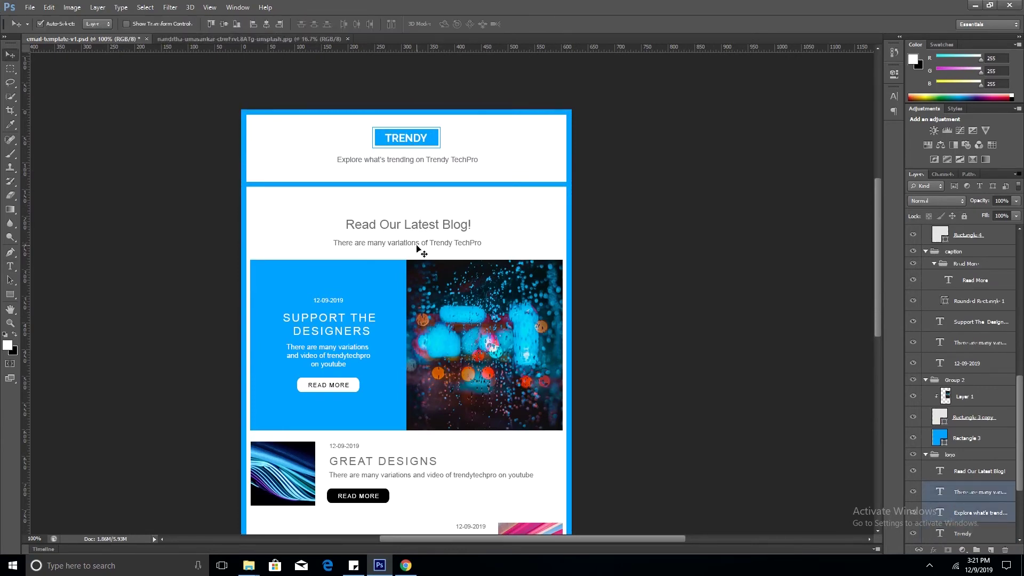
pyautogui.scroll(-3, 418, 247)
pyautogui.press('t')
# Step: Set the description texts to Open Sans Regular with Sharp anti-aliasing
pyautogui.press('Return')
pyautogui.click(160, 24)
pyautogui.click(195, 71)
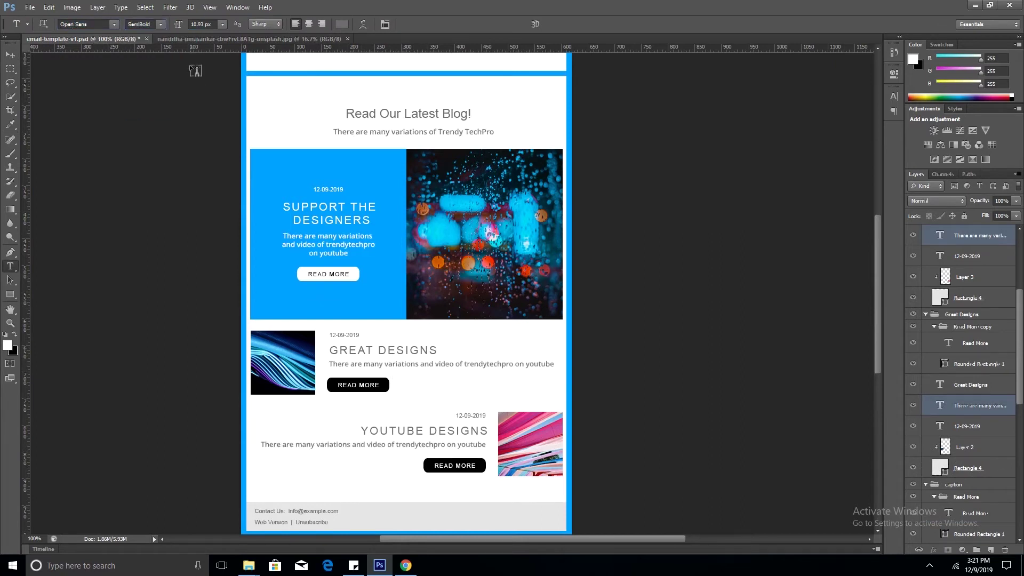
pyautogui.click(385, 24)
pyautogui.click(818, 118)
pyautogui.click(873, 120)
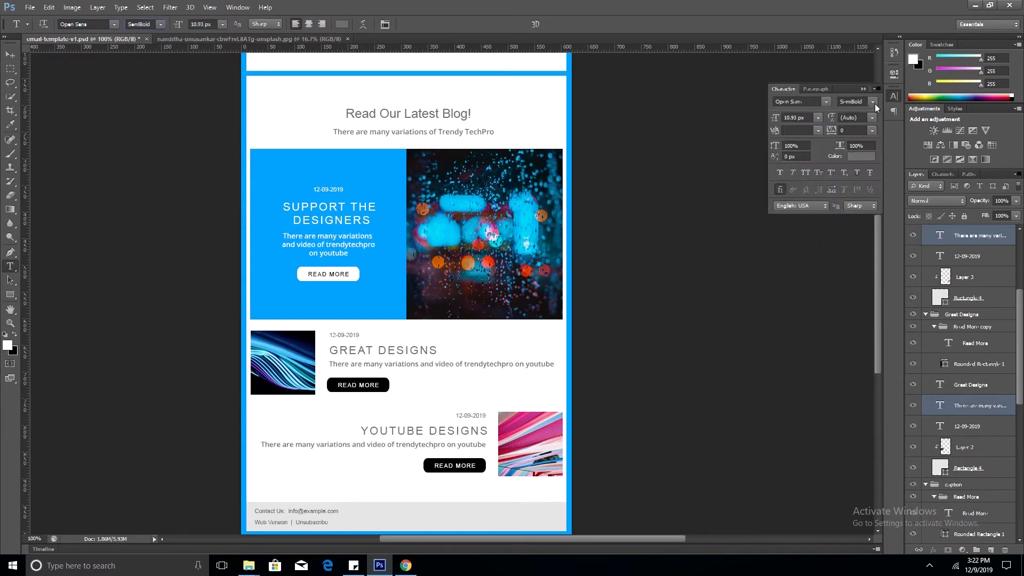
pyautogui.click(873, 101)
pyautogui.click(854, 123)
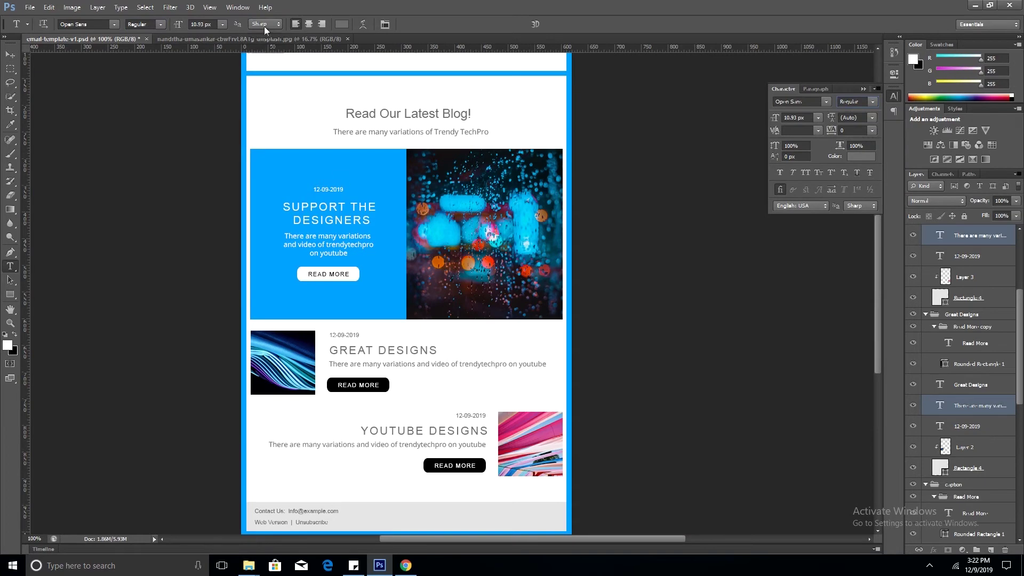
pyautogui.click(257, 44)
# Step: Set the headings in Raleway, reducing their size from 20 px down to 14 px
pyautogui.press('v')
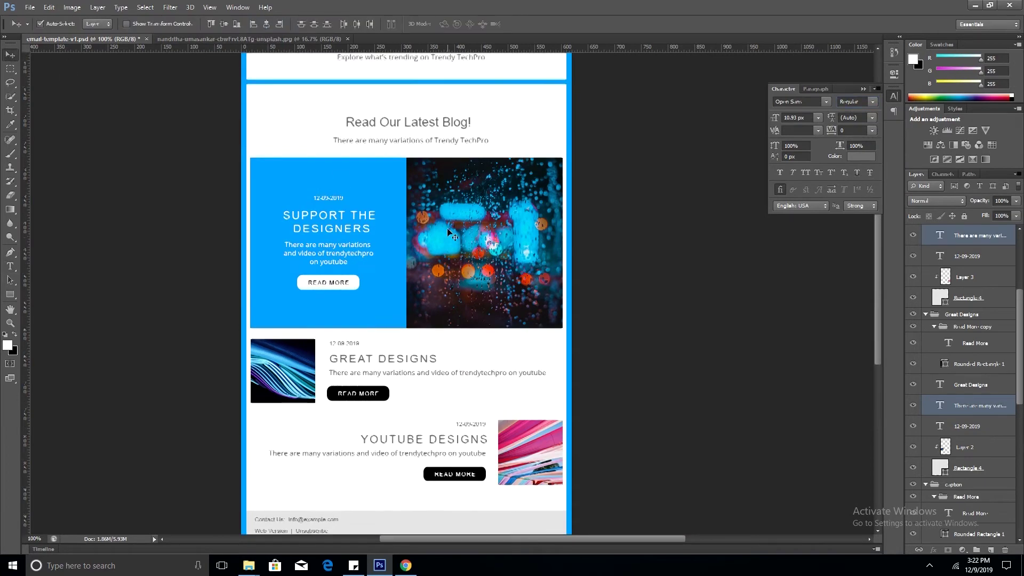
pyautogui.scroll(3, 427, 235)
pyautogui.scroll(-3, 467, 315)
pyautogui.write('tube designs')
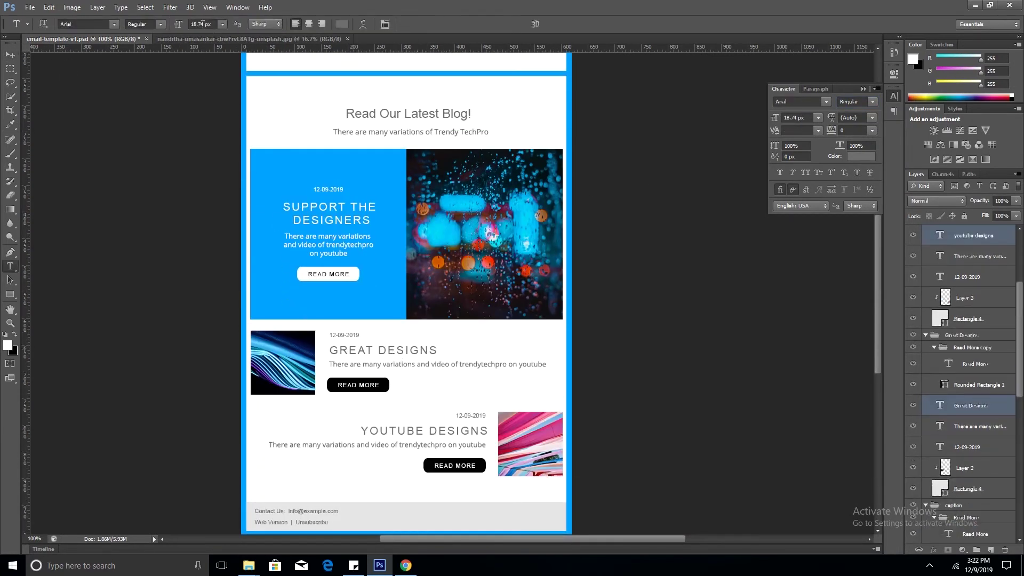
pyautogui.write('2')
pyautogui.press('Return')
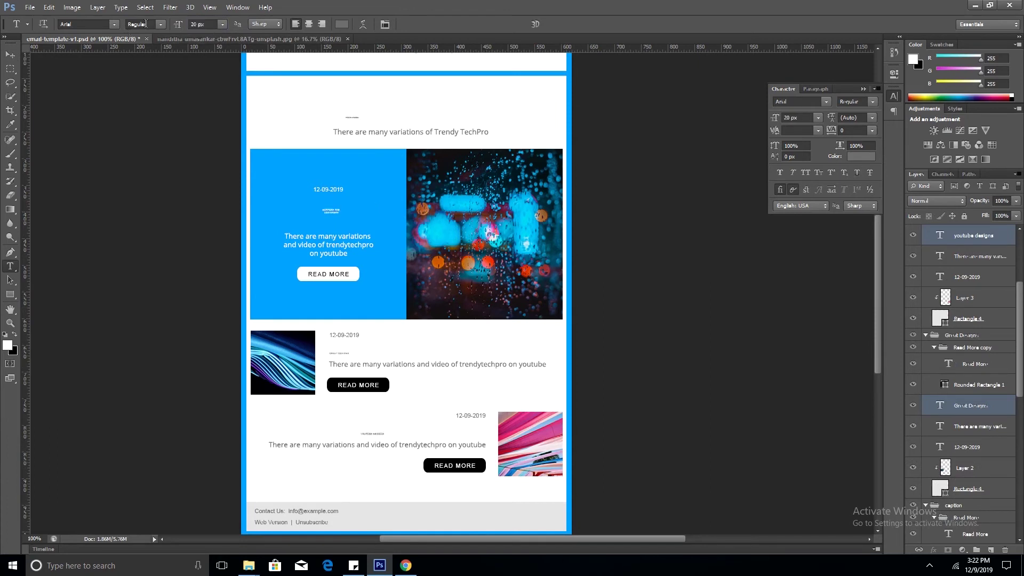
pyautogui.click(85, 24)
pyautogui.press('Return')
pyautogui.click(222, 25)
pyautogui.click(215, 134)
pyautogui.click(222, 25)
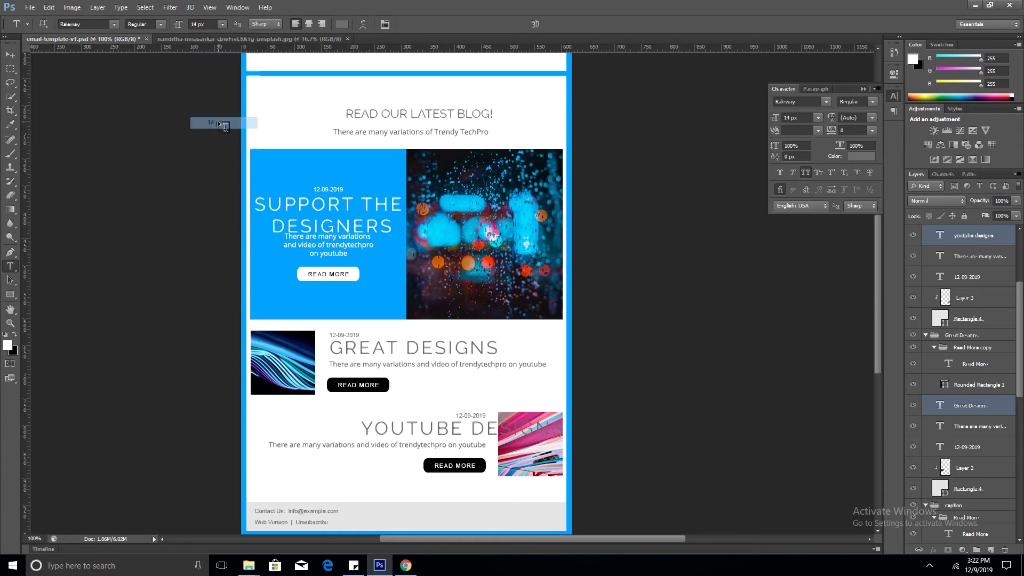
pyautogui.click(219, 124)
# Step: Commit the READ OUR LATEST BLOG!, SUPPORT THE DESIGNERS, GREAT DESIGNS and YOUTUBE DESIGNS heading edits
pyautogui.tripleClick(401, 117)
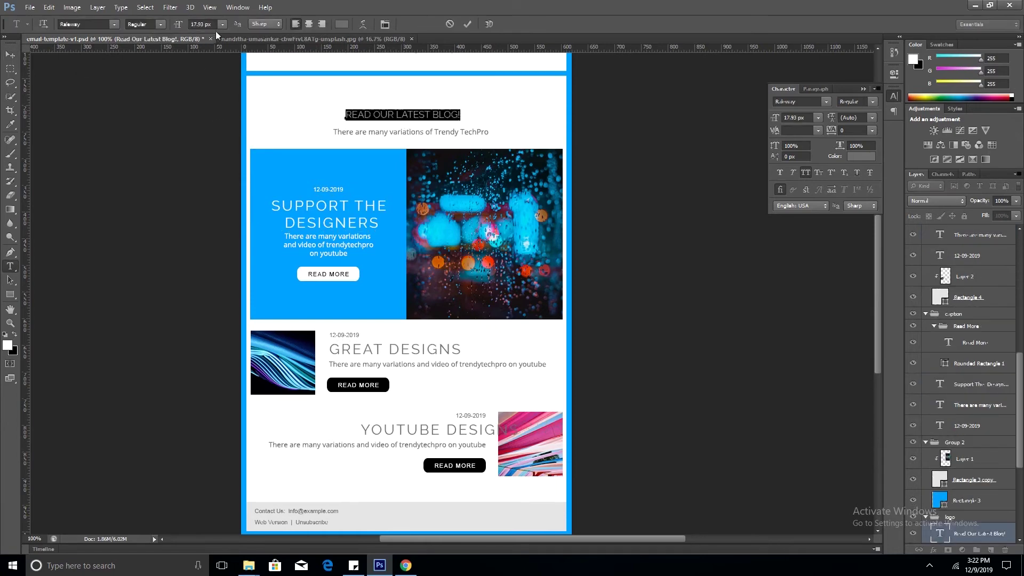
pyautogui.tripleClick(332, 213)
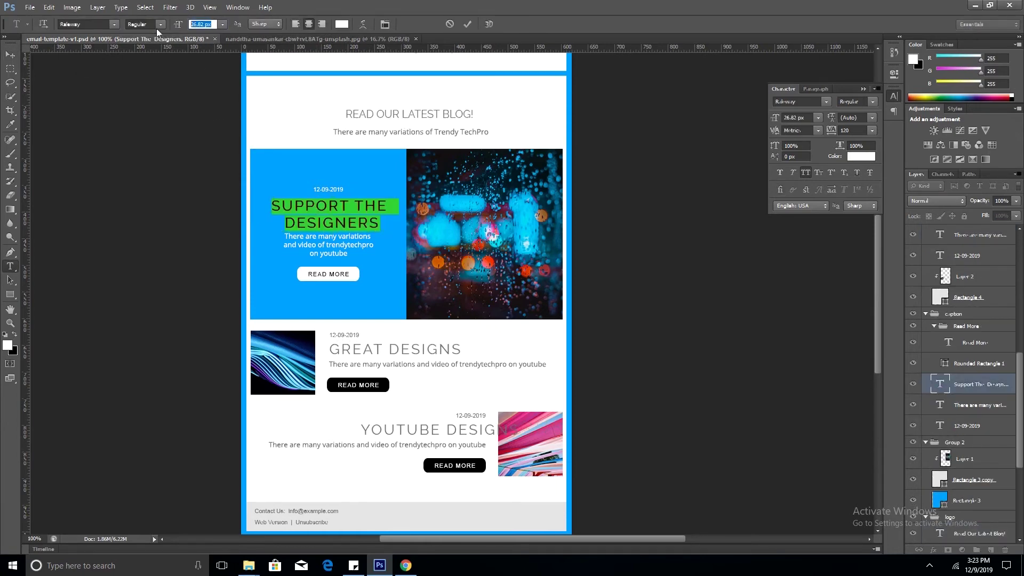
pyautogui.hotkey('ctrl', 'Return')
pyautogui.tripleClick(382, 346)
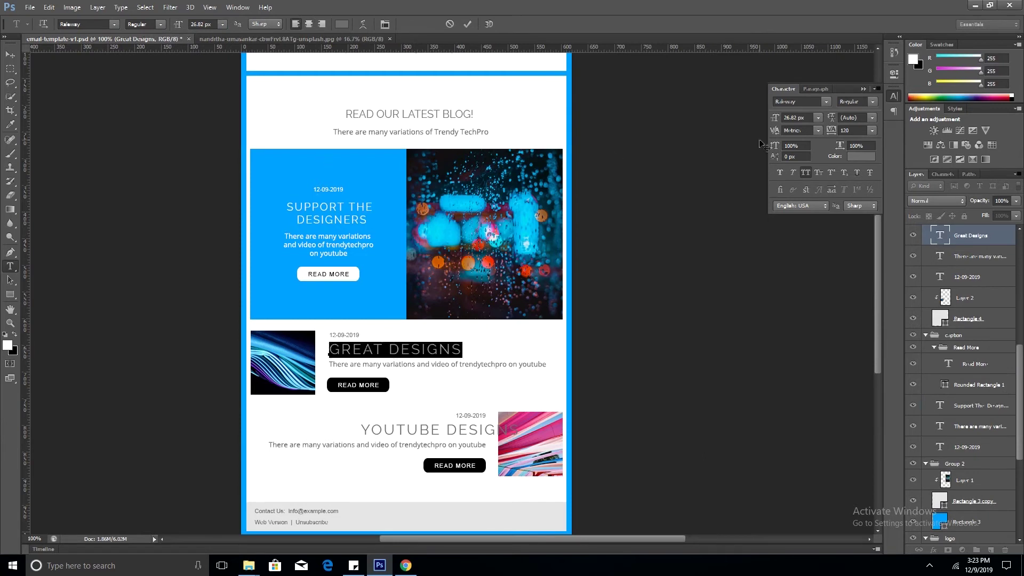
pyautogui.click(854, 131)
pyautogui.write('0')
pyautogui.hotkey('ctrl', 'Return')
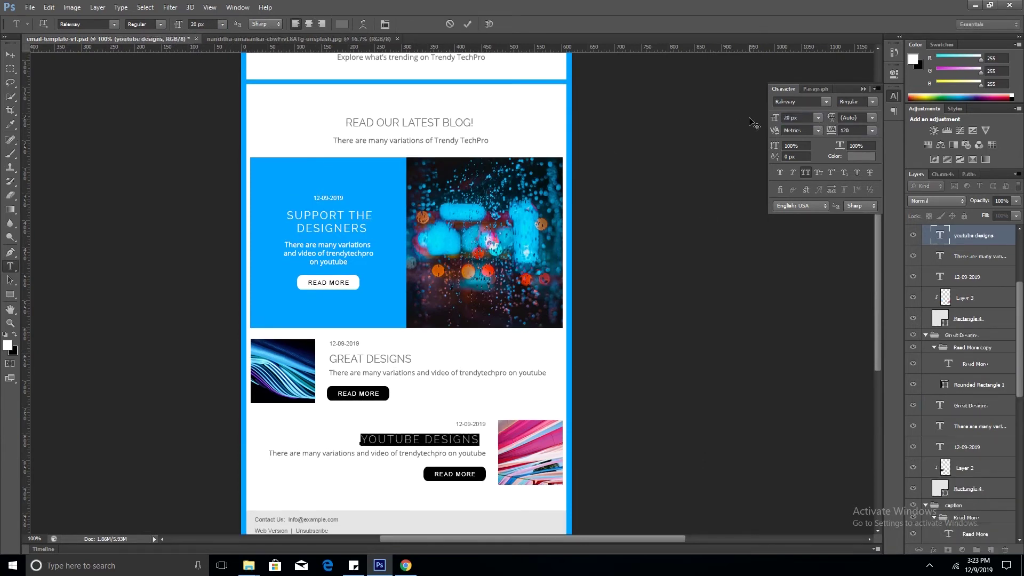
pyautogui.hotkey('ctrl', 'Return')
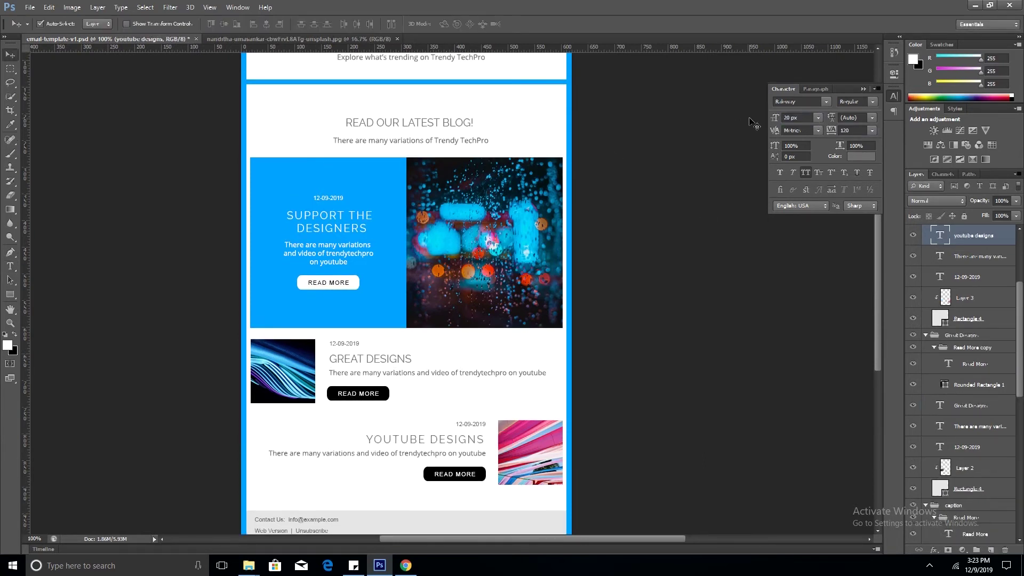
pyautogui.press('Tab')
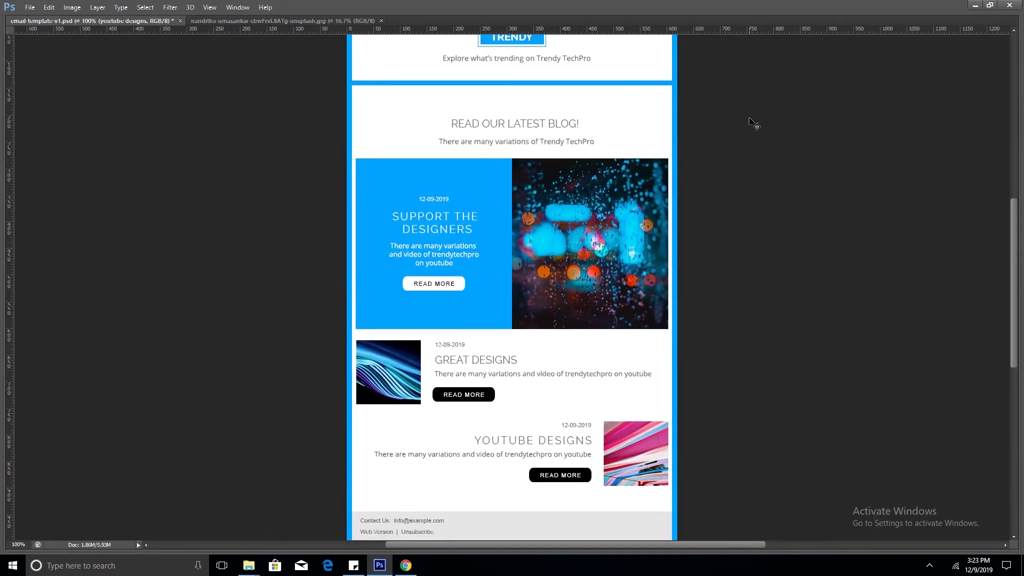
# Step: Duplicate the blue box behind TRENDY and select the TRENDY text
pyautogui.scroll(-1, 550, 203)
pyautogui.scroll(5, 499, 472)
pyautogui.press('Tab')
pyautogui.click(477, 278)
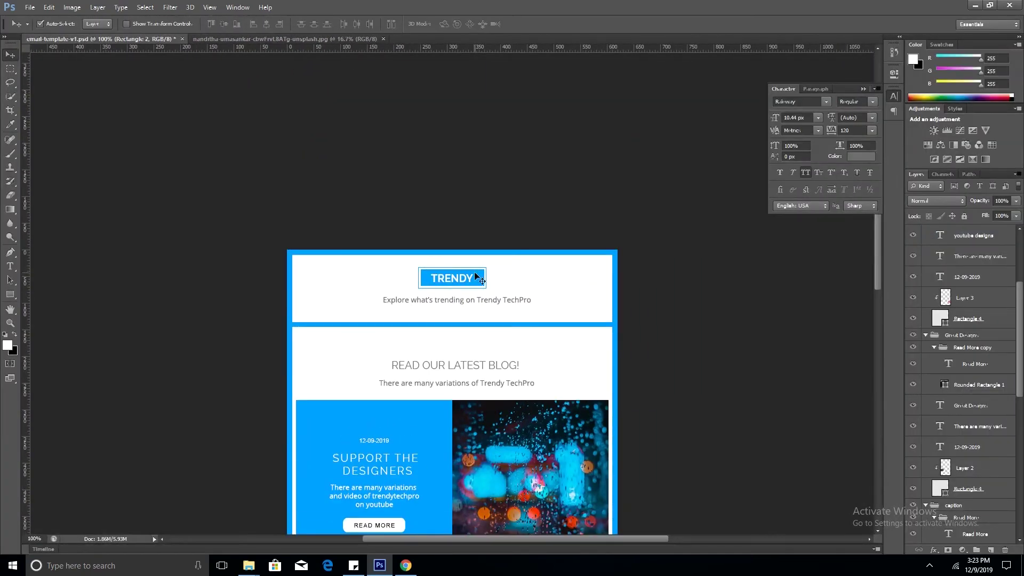
pyautogui.scroll(-3, 477, 277)
pyautogui.hotkey('ctrl', '+')
pyautogui.hotkey('ctrl', 'j')
pyautogui.click(467, 77)
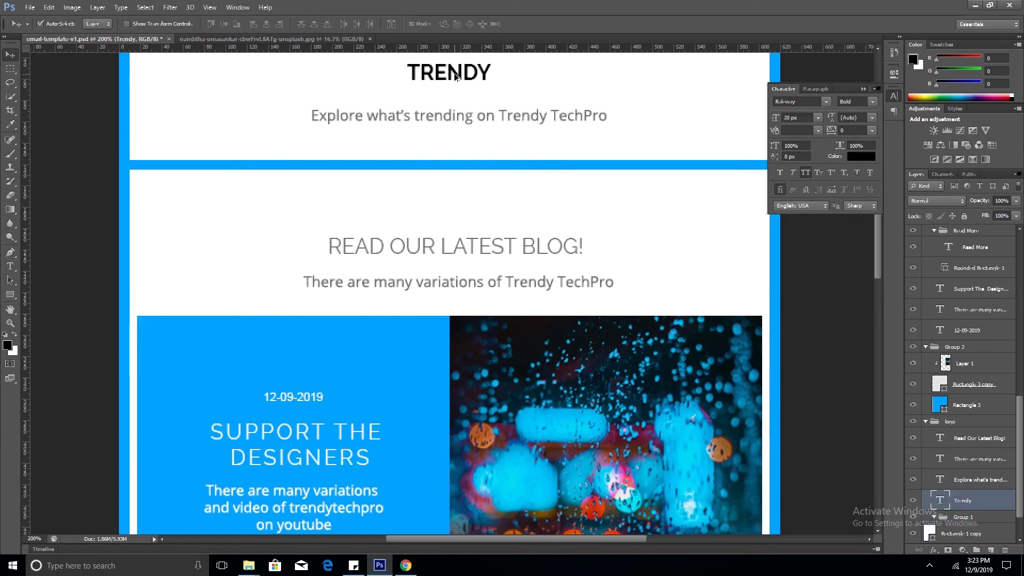
pyautogui.hotkey('ctrl', '-')
pyautogui.scroll(-4, 457, 148)
pyautogui.scroll(4, 495, 310)
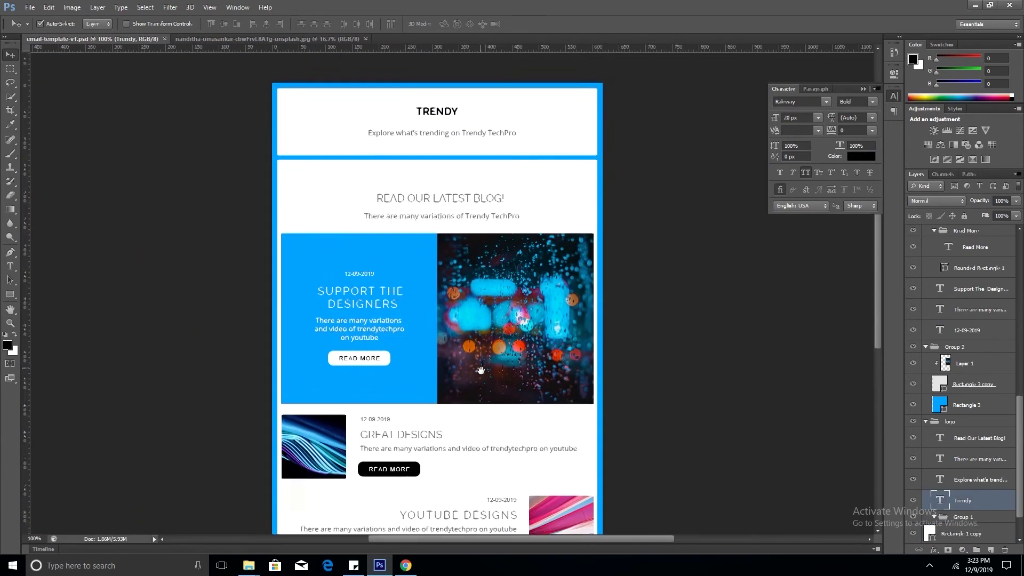
# Step: Set the tagline under TRENDY to 14 px with 18 px line spacing
pyautogui.press('t')
pyautogui.click(373, 303)
pyautogui.click(220, 29)
pyautogui.click(235, 123)
pyautogui.click(872, 118)
pyautogui.click(864, 233)
pyautogui.press('v')
# Step: Zoom in on the TRENDY header and nudge the title down
pyautogui.scroll(-5, 186, 154)
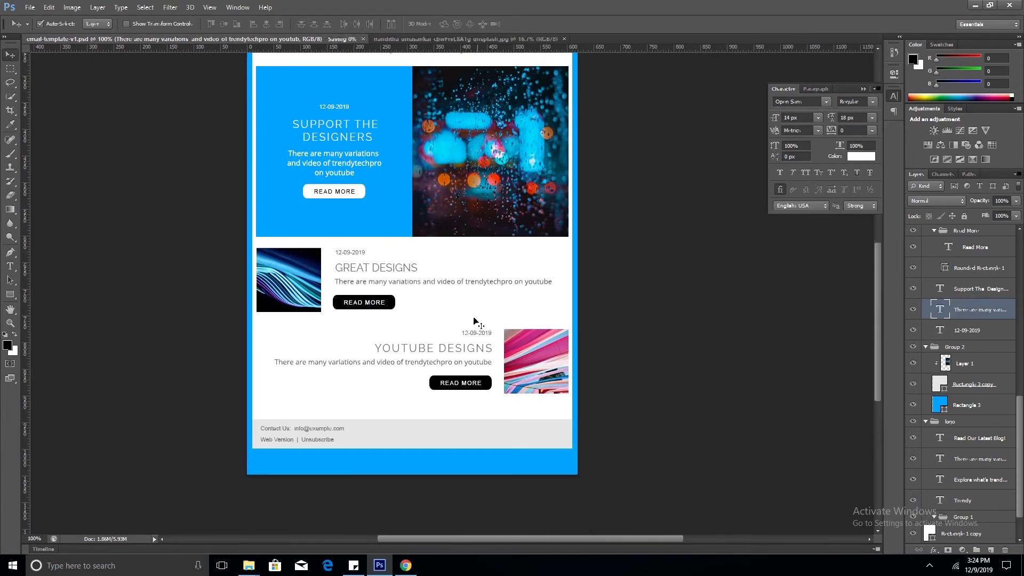
pyautogui.scroll(5, 512, 334)
pyautogui.hotkey('ctrl', '+')
pyautogui.hotkey('ctrl', '+')
pyautogui.hotkey('shift', 'Down')
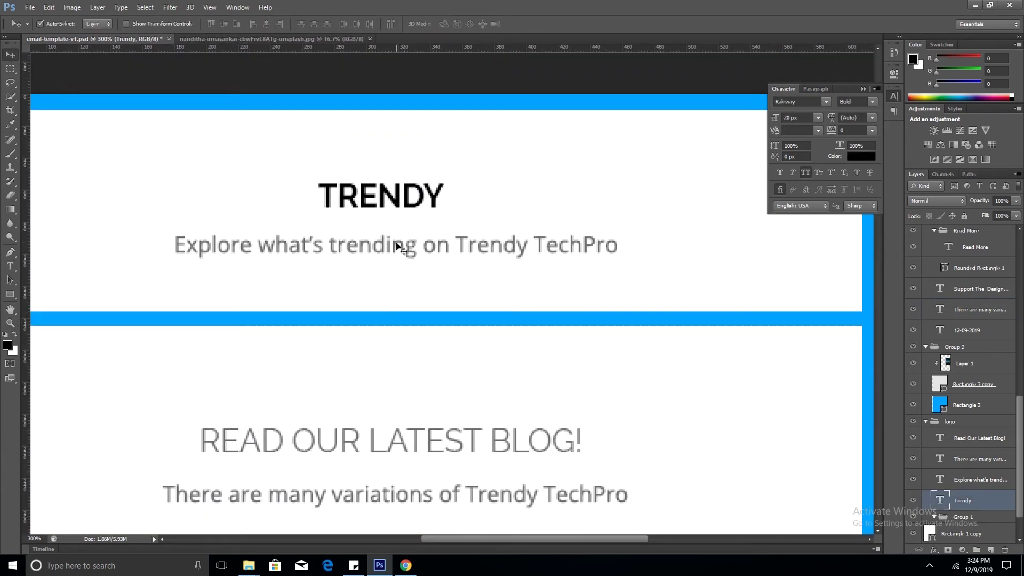
# Step: Marquee-select the TRENDY title and tagline and align their top edges
pyautogui.click(405, 235)
pyautogui.press('m')
pyautogui.press('v')
pyautogui.moveTo(480, 267); pyautogui.dragTo(473, 254)
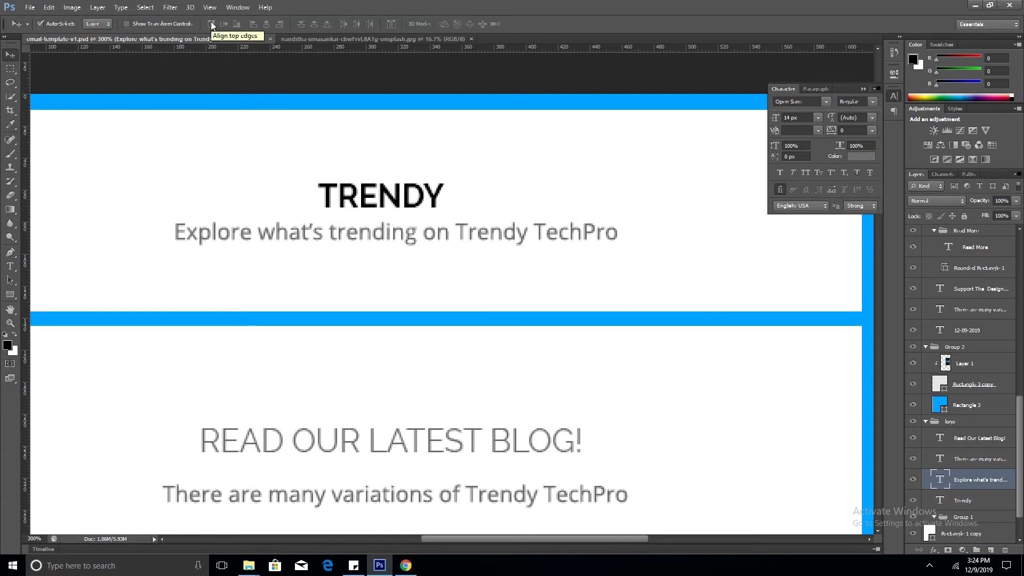
pyautogui.click(473, 254)
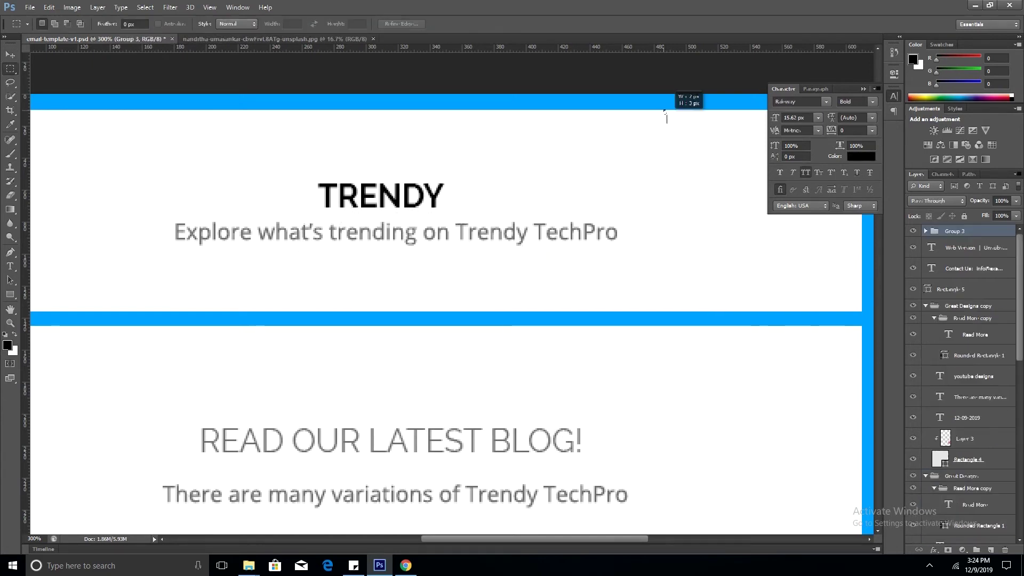
pyautogui.hotkey('ctrl', 'd')
# Step: Name the header group Complete Header and centre the header texts on the page
pyautogui.press('v')
pyautogui.press('Up')
pyautogui.press('Up')
pyautogui.write('eader')
pyautogui.press('Return')
pyautogui.hotkey('ctrl', 'a')
pyautogui.click(266, 24)
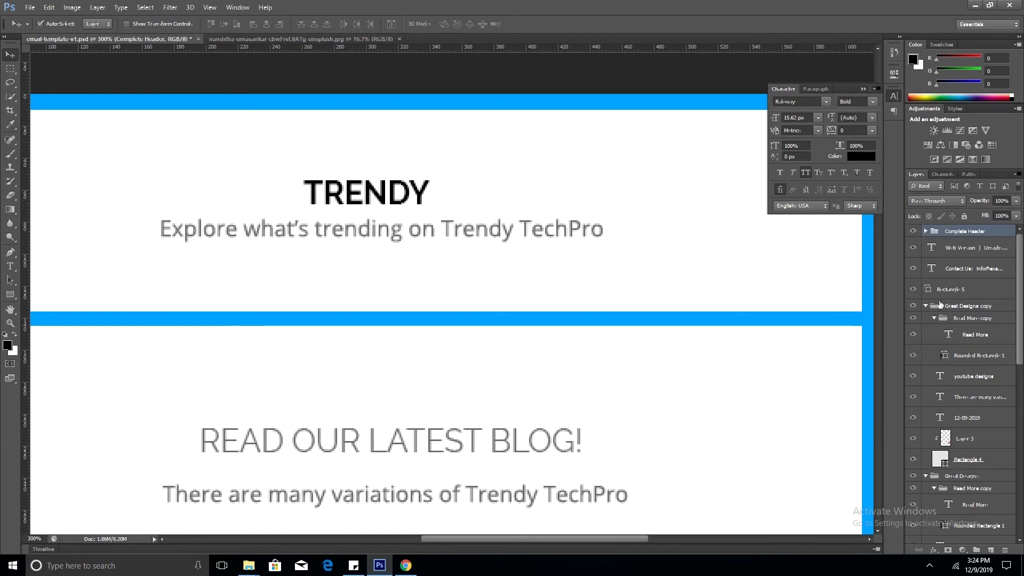
# Step: Horizontally centre the READ OUR LATEST BLOG! heading and its subtitle
pyautogui.hotkey('ctrl', '1')
pyautogui.hotkey('ctrl', '+')
pyautogui.press('t')
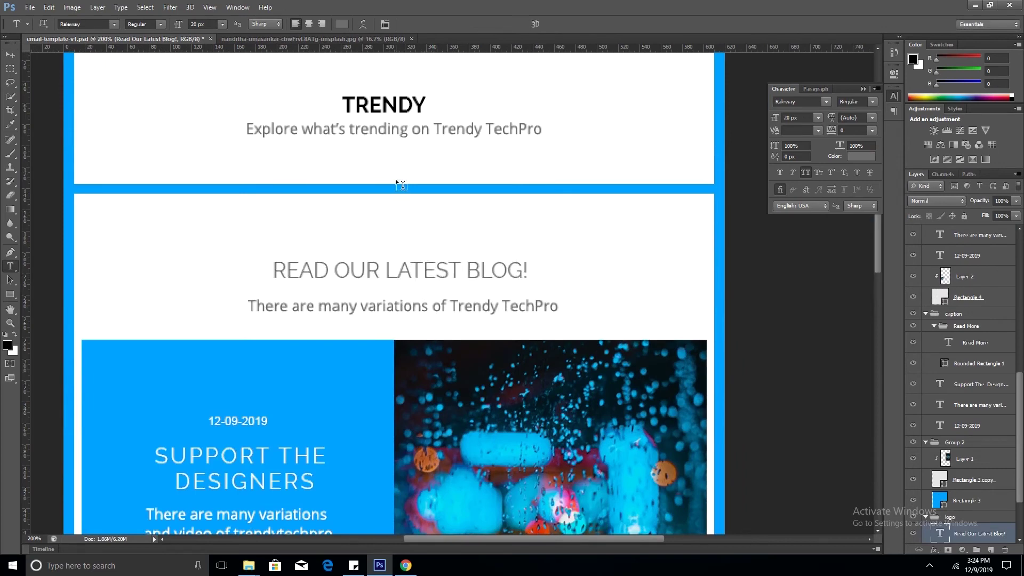
pyautogui.click(382, 245)
pyautogui.hotkey('ctrl', 'a')
pyautogui.hotkey('ctrl', 'shift', 'k')
pyautogui.press('Escape')
pyautogui.press('v')
pyautogui.click(254, 24)
# Step: Nudge the subtitle under the heading and select the blog heading text for restyling
pyautogui.click(373, 305)
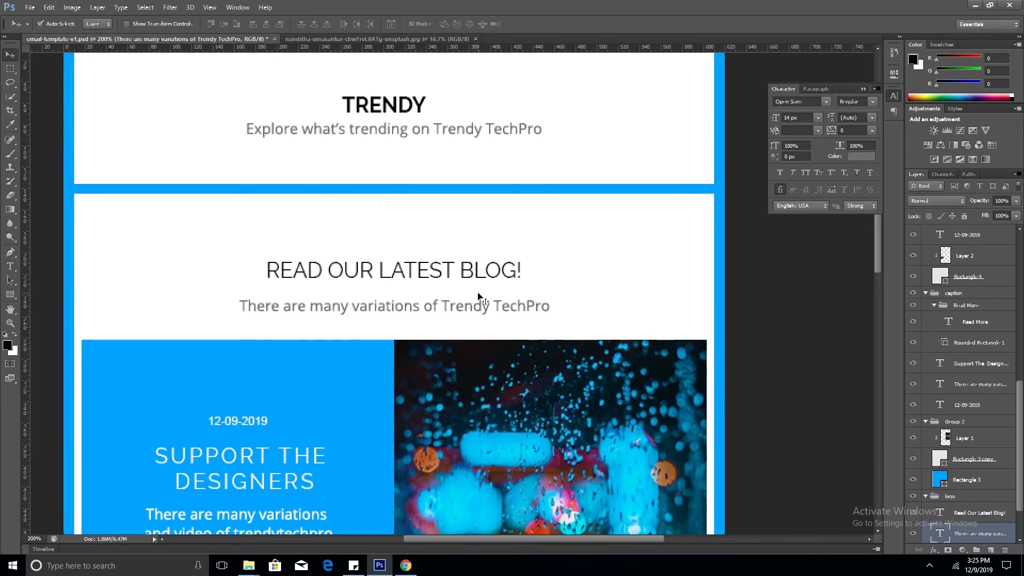
pyautogui.hotkey('shift', 'Up')
pyautogui.hotkey('shift', 'Up')
pyautogui.hotkey('shift', 'Down')
pyautogui.press('t')
pyautogui.click(379, 105)
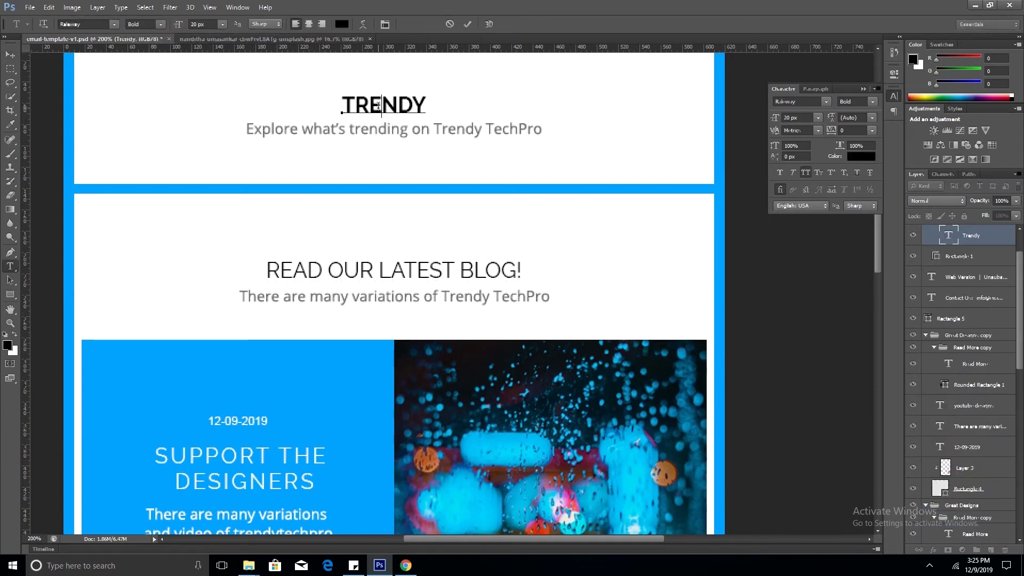
pyautogui.tripleClick(394, 271)
pyautogui.click(160, 24)
# Step: Make the blog heading Bold and align its subtitle's top edge beneath it
pyautogui.click(144, 147)
pyautogui.tripleClick(394, 297)
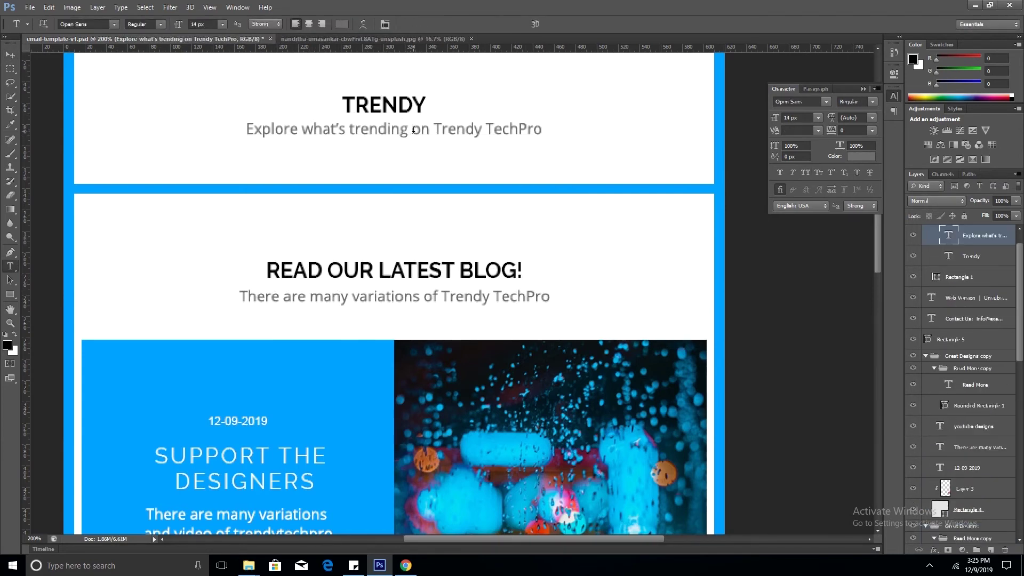
pyautogui.hotkey('ctrl', 'Return')
pyautogui.press('v')
pyautogui.press('m')
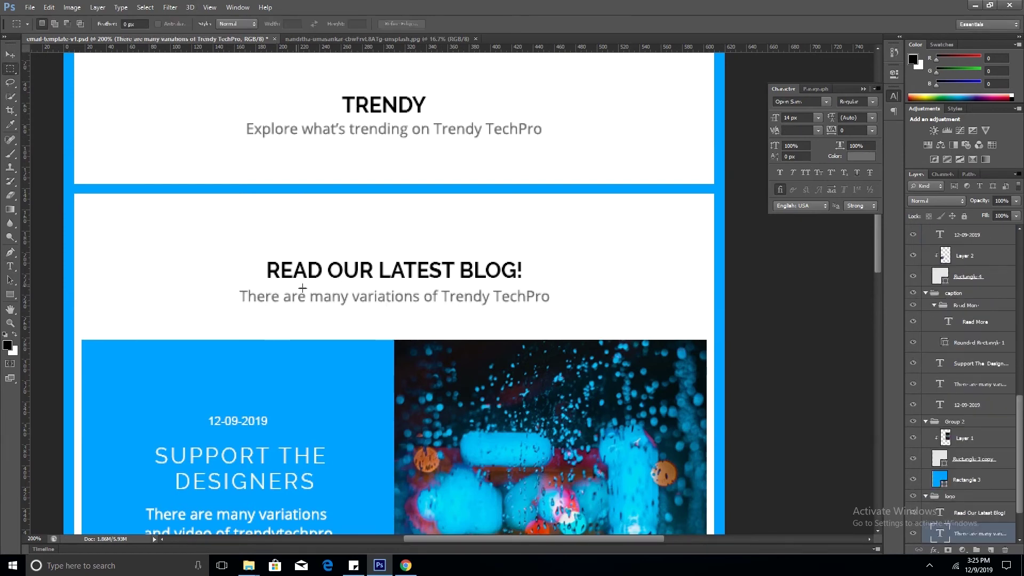
pyautogui.press('v')
pyautogui.click(209, 24)
pyautogui.hotkey('ctrl', 'd')
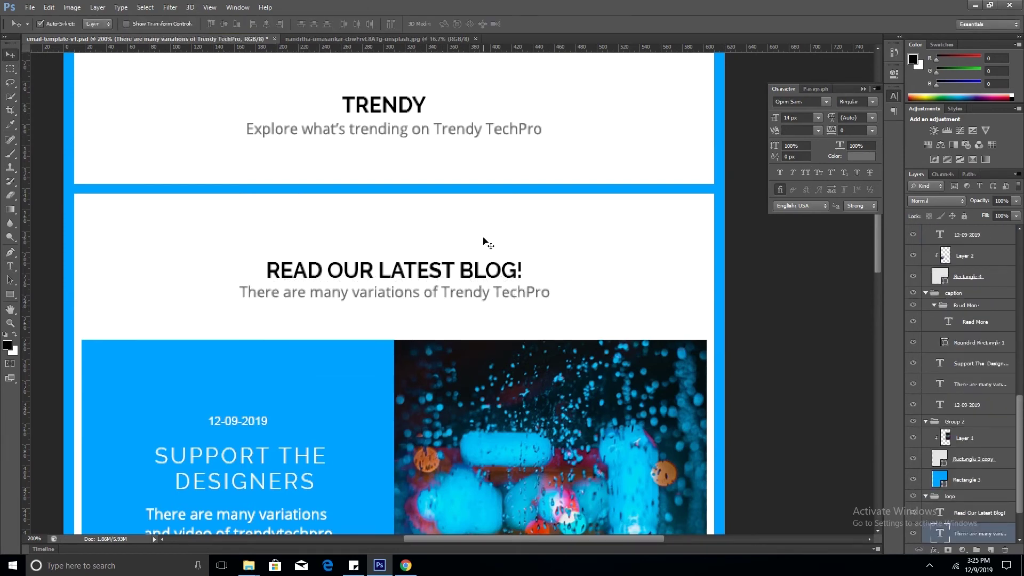
# Step: Group heading and subtitle as Section Heading, placed below Complete Header
pyautogui.keyDown('shift'); pyautogui.click(483, 275); pyautogui.keyUp('shift')
pyautogui.hotkey('ctrl', 'g')
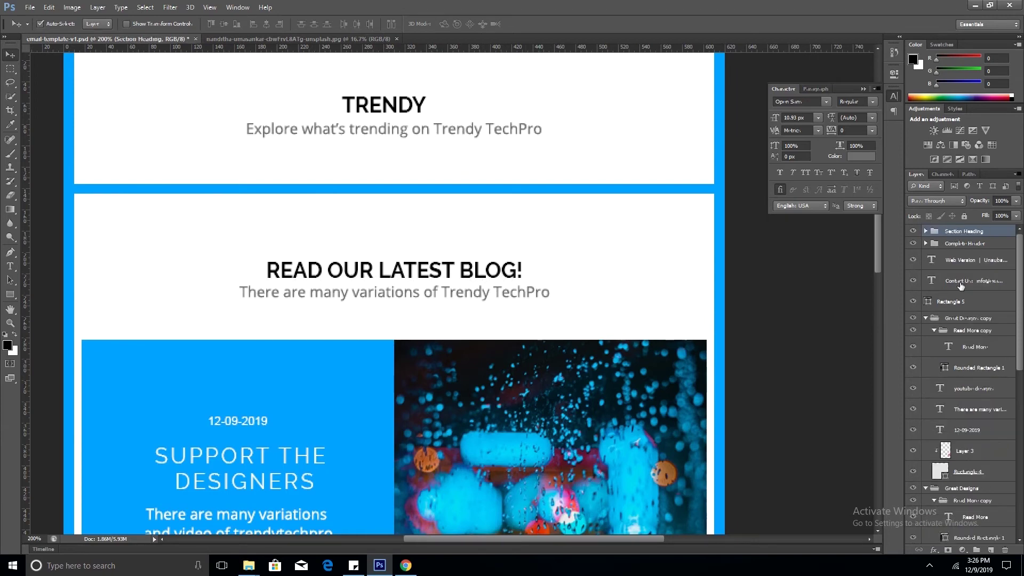
pyautogui.hotkey('ctrl', '[')
pyautogui.hotkey('shift', 'Up')
pyautogui.hotkey('shift', 'Up')
pyautogui.hotkey('shift', 'Up')
pyautogui.hotkey('shift', 'Up')
pyautogui.hotkey('shift', 'Up')
pyautogui.hotkey('shift', 'Up')
pyautogui.hotkey('shift', 'Down')
pyautogui.hotkey('shift', 'Down')
pyautogui.hotkey('shift', 'Down')
pyautogui.hotkey('shift', 'Down')
pyautogui.hotkey('shift', 'Down')
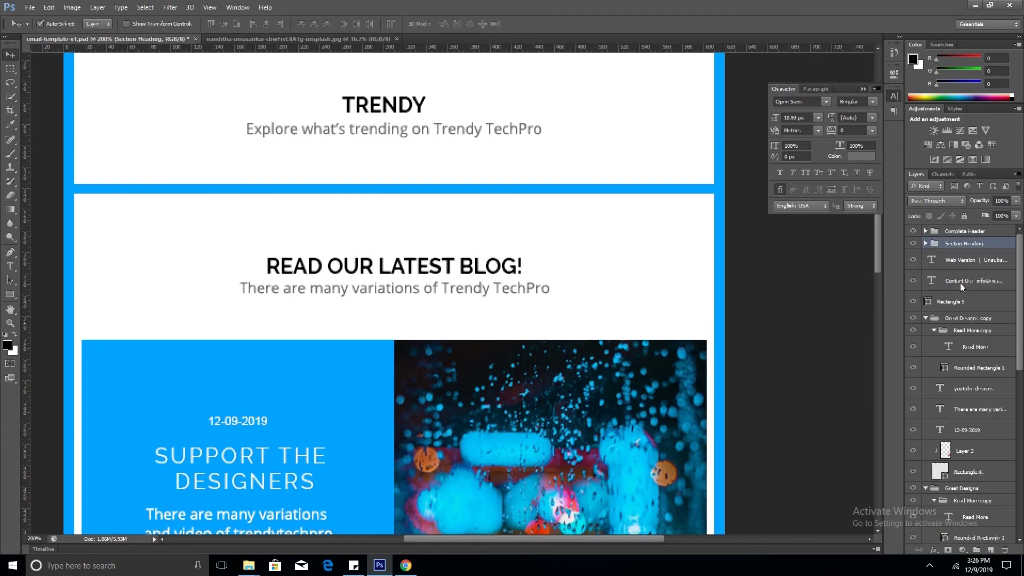
pyautogui.hotkey('ctrl', '-')
pyautogui.hotkey('ctrl', '+')
pyautogui.click(502, 66)
# Step: Make SUPPORT THE DESIGNERS bold with letter spacing 0
pyautogui.press('t')
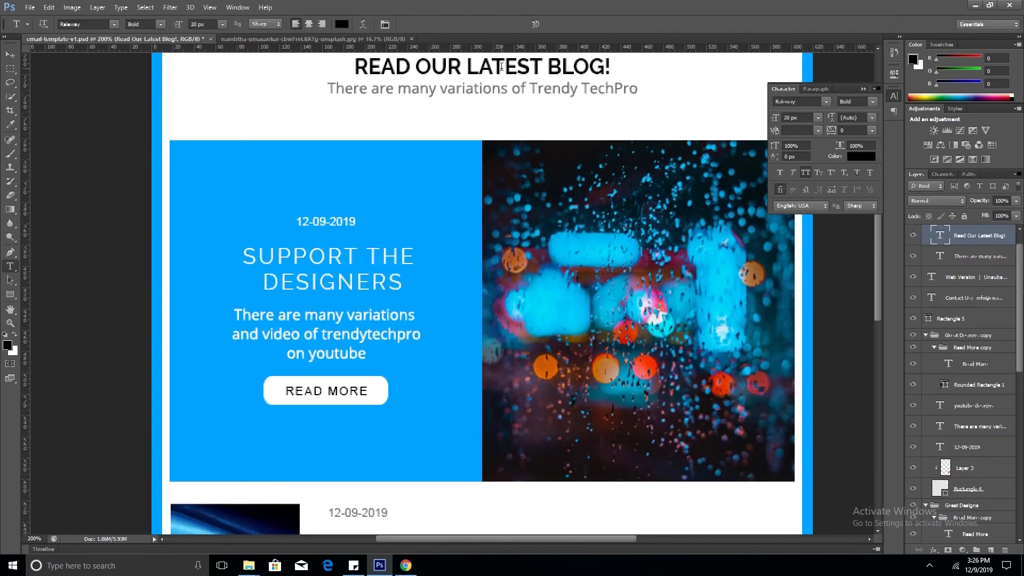
pyautogui.click(328, 270)
pyautogui.hotkey('ctrl', 'a')
pyautogui.click(144, 24)
pyautogui.click(155, 95)
pyautogui.hotkey('ctrl', 'Return')
pyautogui.press('v')
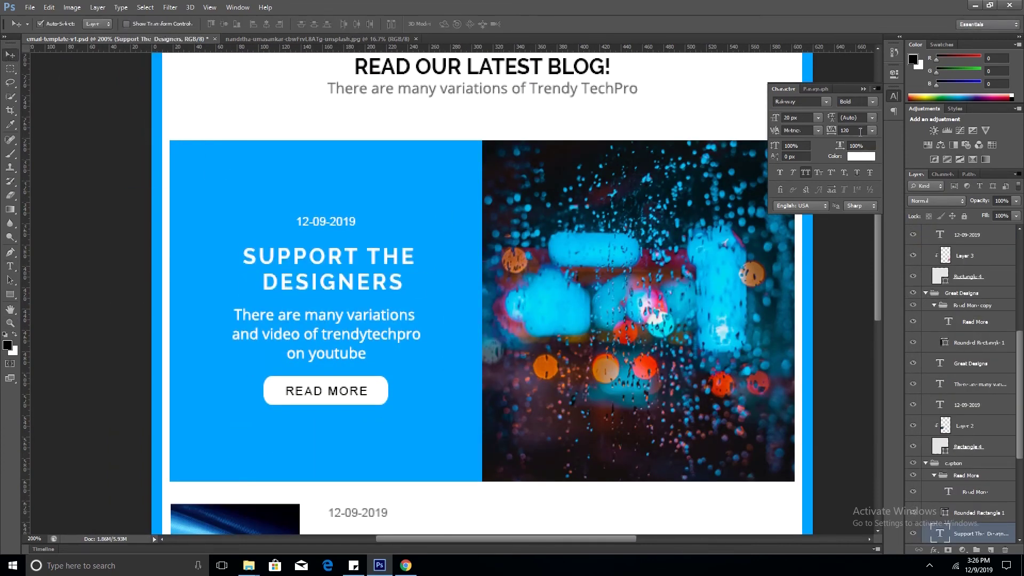
pyautogui.write('0')
pyautogui.press('Return')
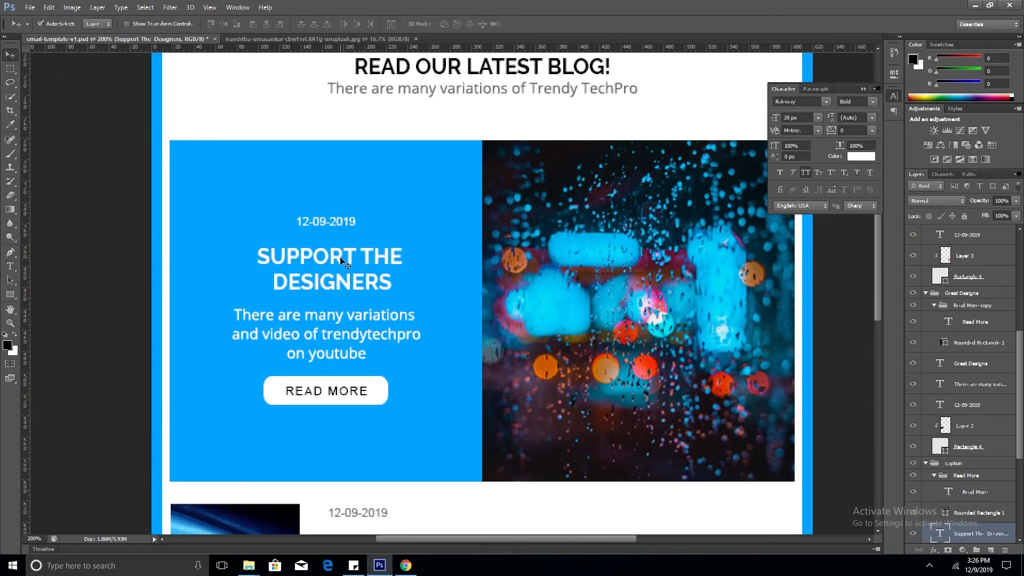
pyautogui.press('m')
pyautogui.press('v')
pyautogui.click(211, 24)
pyautogui.hotkey('ctrl', 'z')
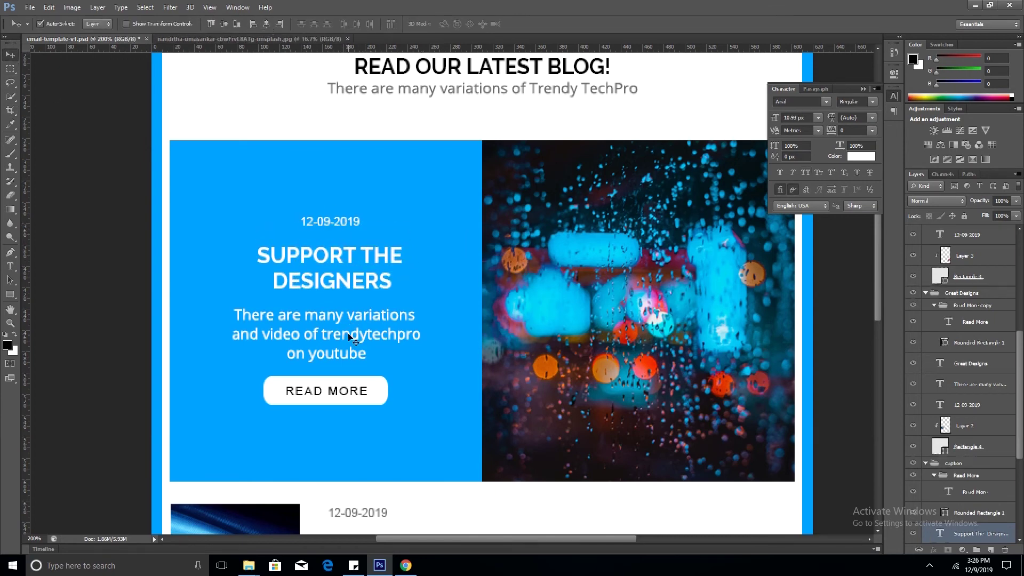
# Step: Set the card body text's line spacing to 24 px and shift it slightly up
pyautogui.click(350, 337)
pyautogui.click(872, 117)
pyautogui.click(850, 254)
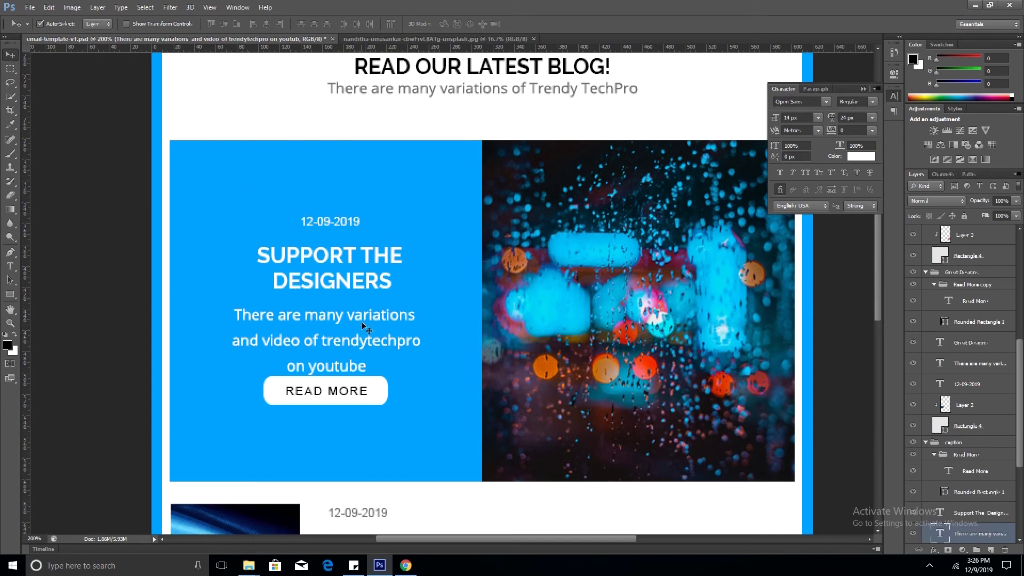
pyautogui.moveTo(363, 325); pyautogui.dragTo(363, 322)
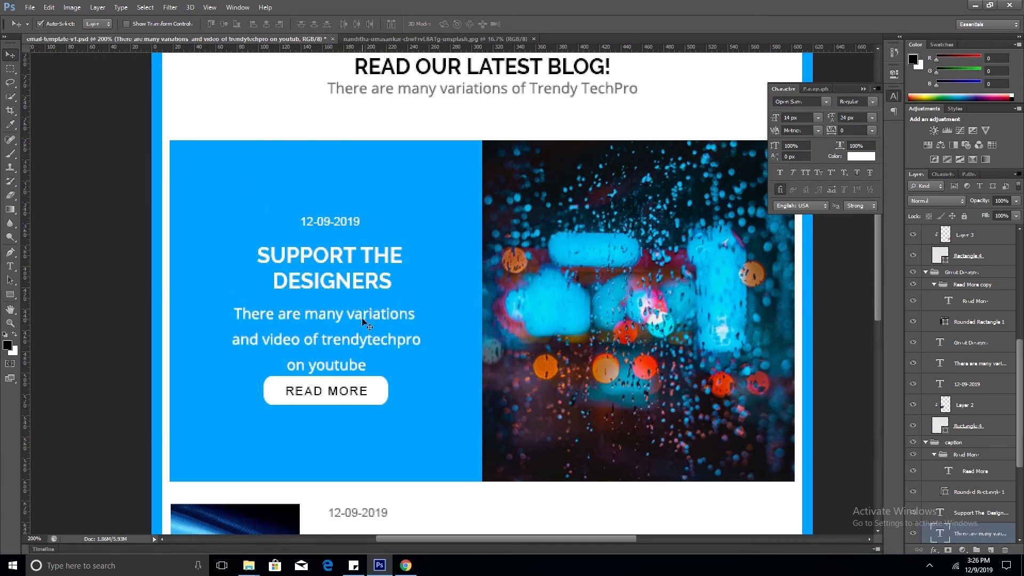
# Step: Give READ MORE letter spacing 0 and SemiBold style, and move its button lower
pyautogui.doubleClick(342, 391)
pyautogui.click(114, 24)
pyautogui.write('Open Sans')
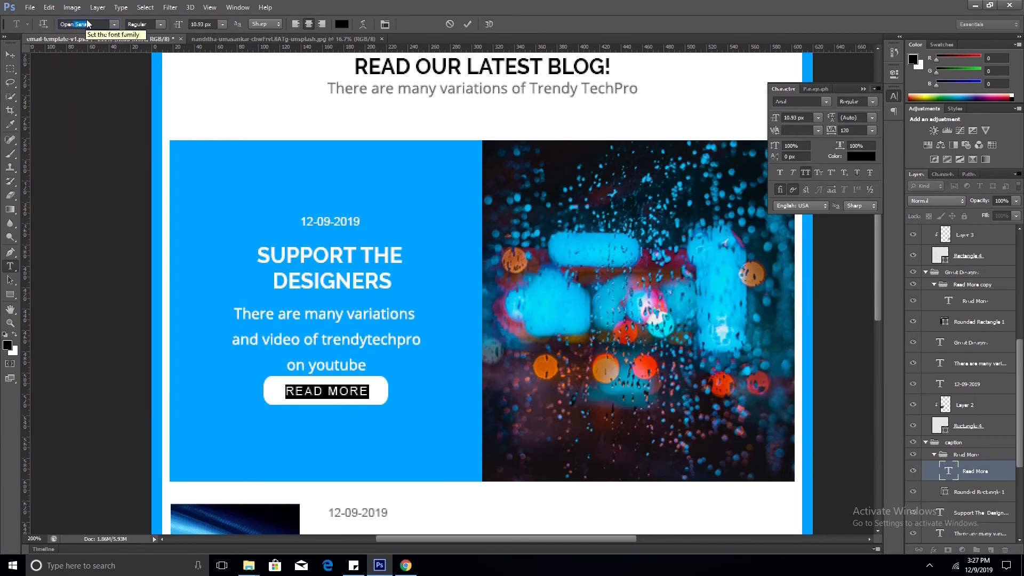
pyautogui.write('0')
pyautogui.press('Return')
pyautogui.scroll(1, 229, 104)
pyautogui.click(229, 104)
pyautogui.click(165, 24)
pyautogui.click(144, 69)
pyautogui.press('v')
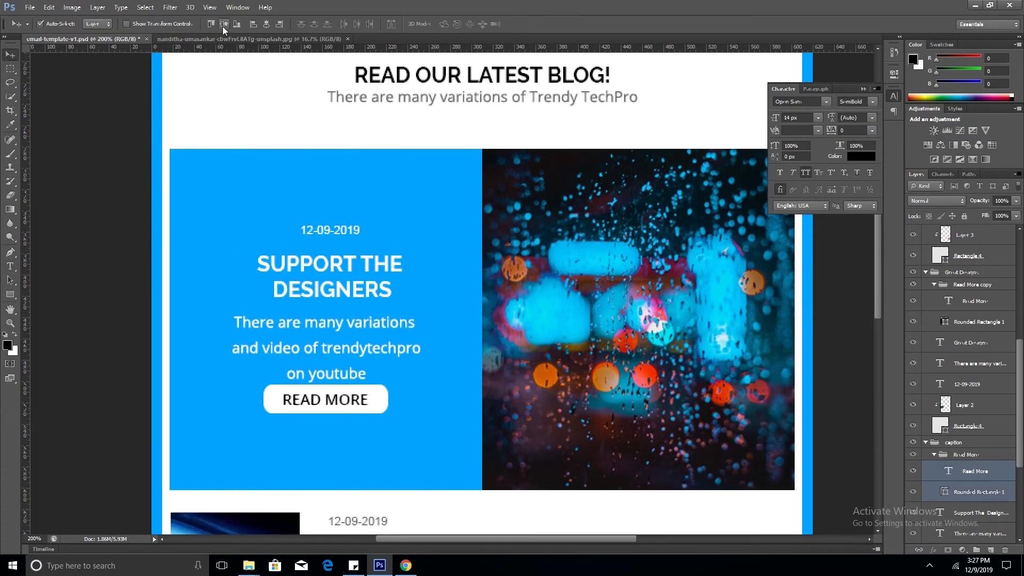
pyautogui.press('Down')
pyautogui.press('Down')
pyautogui.press('Down')
pyautogui.press('Down')
pyautogui.press('Down')
pyautogui.press('Down')
pyautogui.moveTo(323, 236); pyautogui.dragTo(346, 421)
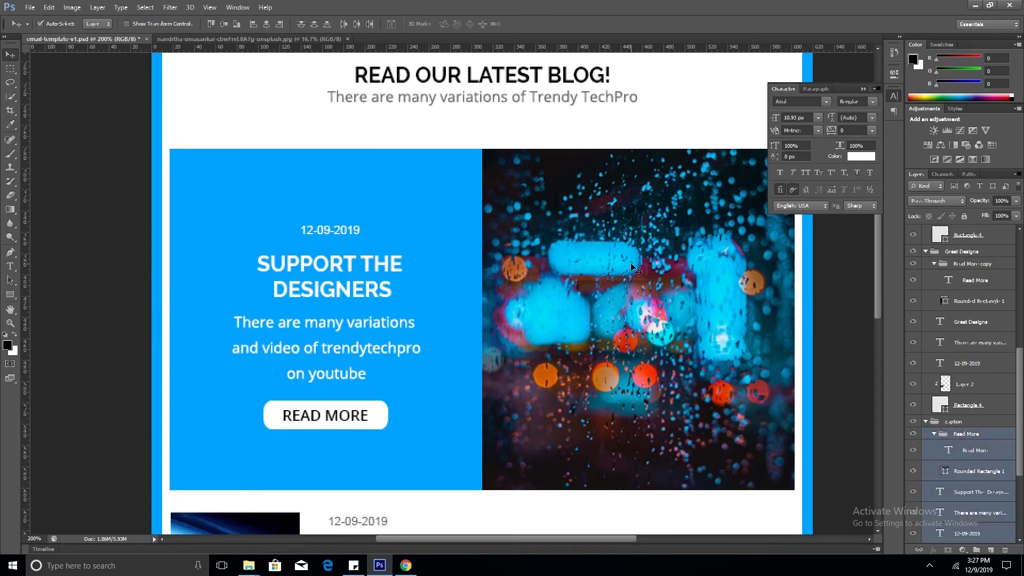
# Step: Group the card's layers into Section Content at the top level
pyautogui.scroll(-3, 968, 484)
pyautogui.scroll(-3, 968, 484)
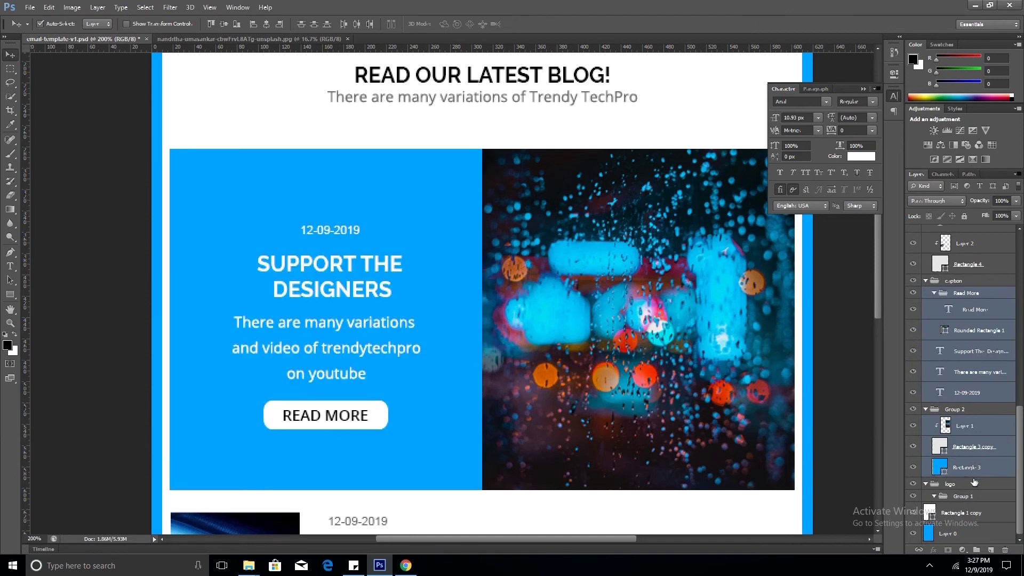
pyautogui.hotkey('ctrl', 'g')
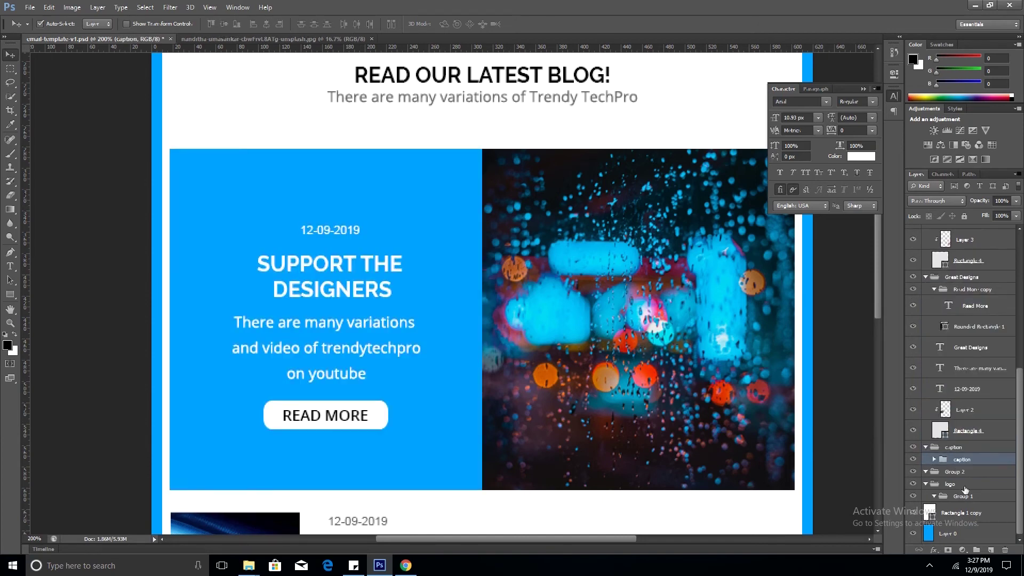
pyautogui.hotkey('ctrl', 'shift', ']')
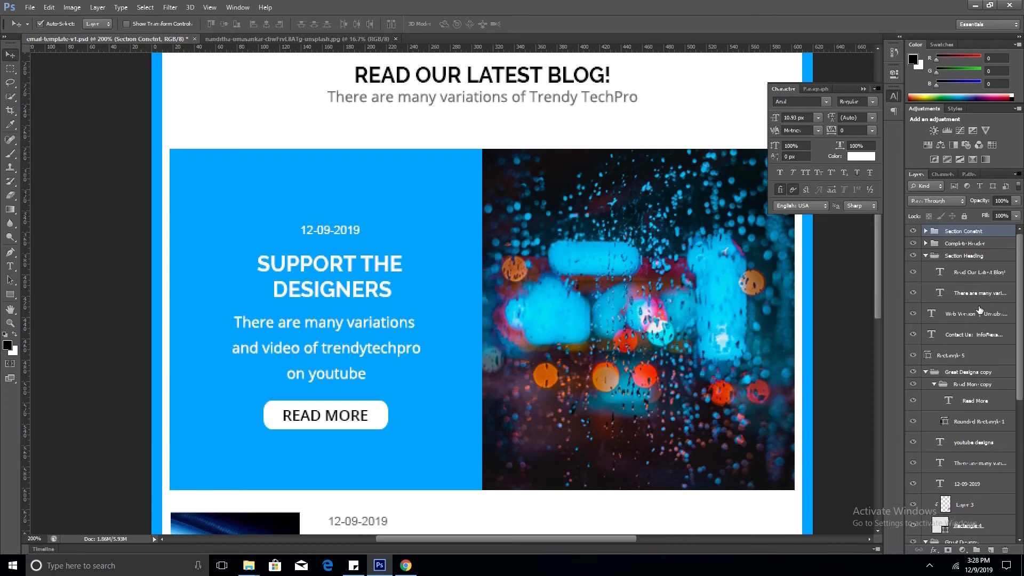
# Step: Order the groups as header, heading, then content, and nudge the card block
pyautogui.moveTo(940, 261); pyautogui.dragTo(962, 260)
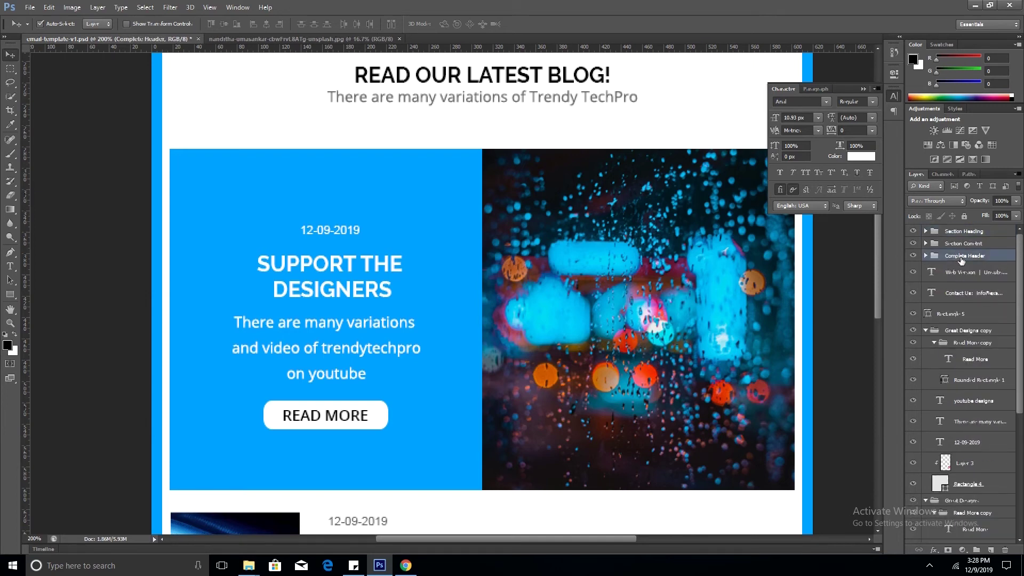
pyautogui.click(963, 256)
pyautogui.hotkey('shift', 'Up')
pyautogui.hotkey('shift', 'Up')
pyautogui.hotkey('shift', 'Up')
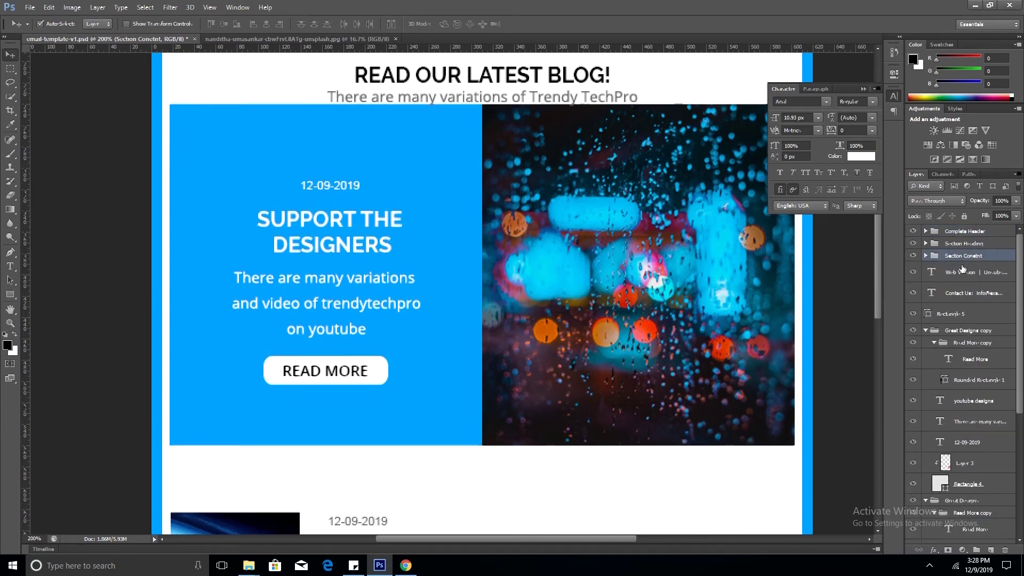
pyautogui.hotkey('shift', 'Down')
pyautogui.hotkey('shift', 'Down')
pyautogui.hotkey('shift', 'Down')
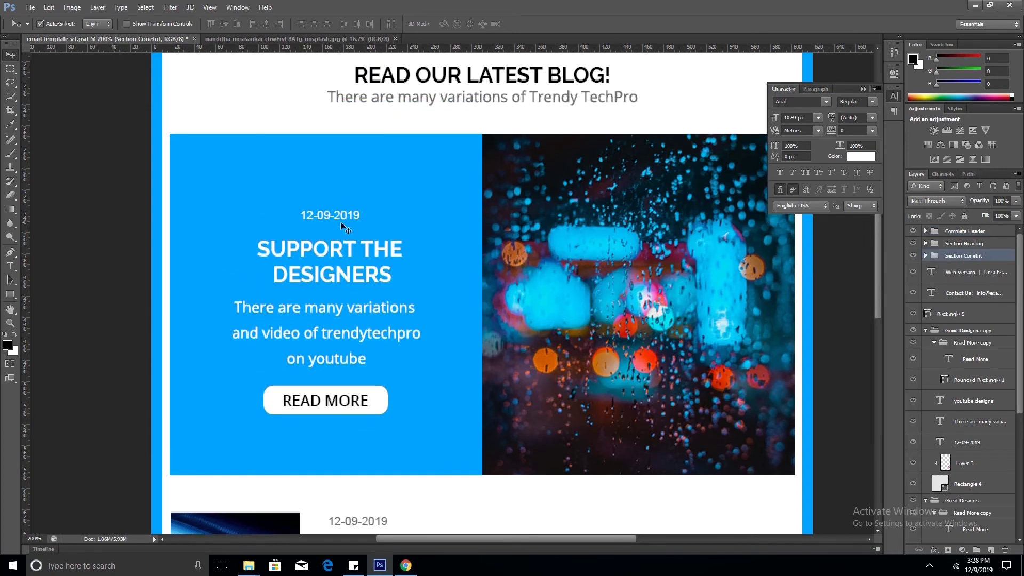
pyautogui.click(925, 256)
# Step: Group the Read More, SUPPORT THE DESIGNERS, body text and 12-09-2019 date layers
pyautogui.click(967, 326)
pyautogui.keyDown('ctrl'); pyautogui.click(969, 285); pyautogui.keyUp('ctrl')
pyautogui.keyDown('ctrl'); pyautogui.click(970, 306); pyautogui.keyUp('ctrl')
pyautogui.keyDown('ctrl'); pyautogui.click(966, 268); pyautogui.keyUp('ctrl')
pyautogui.hotkey('ctrl', 'g')
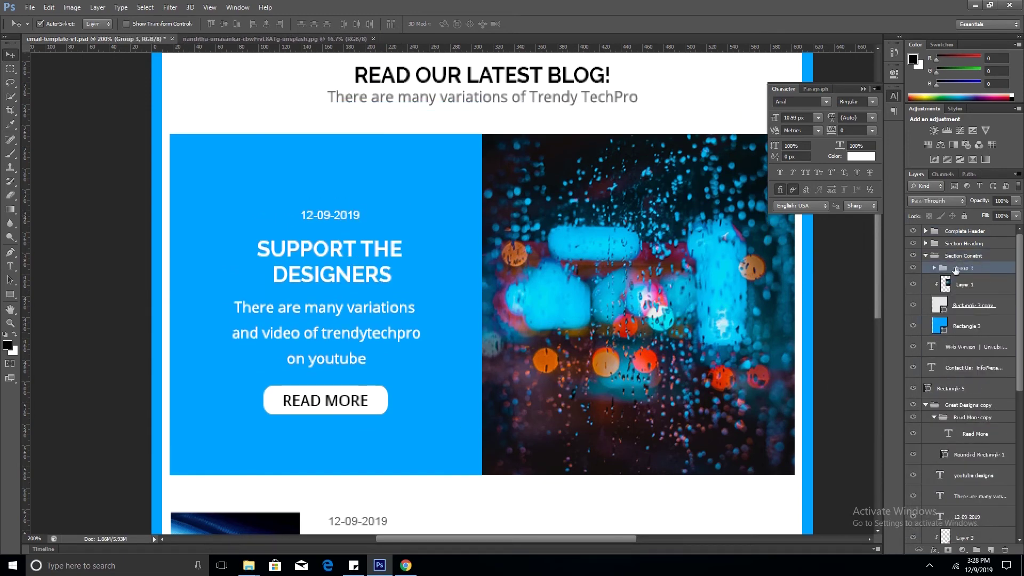
# Step: Rename the card layers content, picture and slide
pyautogui.doubleClick(969, 326)
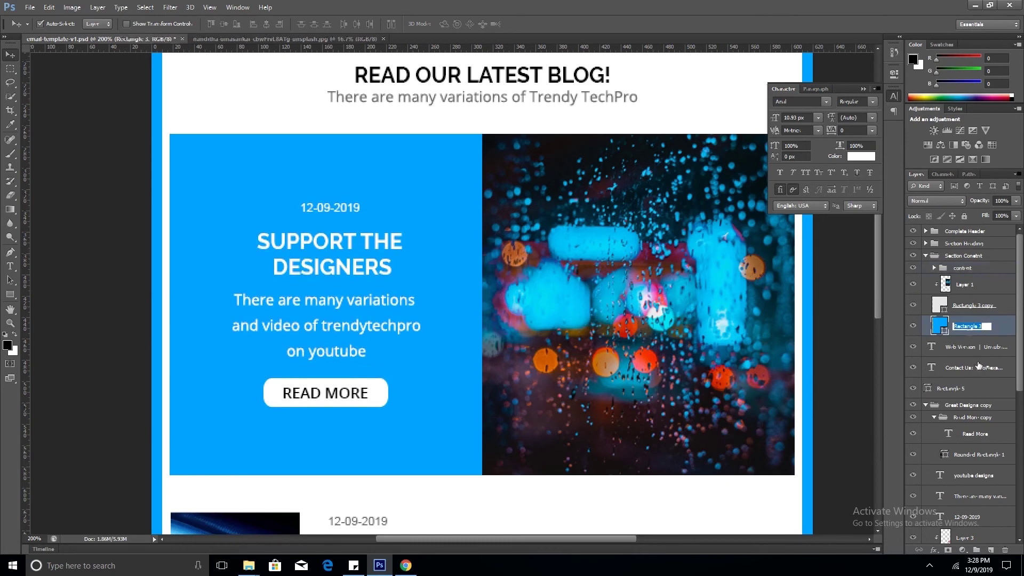
pyautogui.write('side')
pyautogui.doubleClick(975, 305)
pyautogui.write('picture-figure')
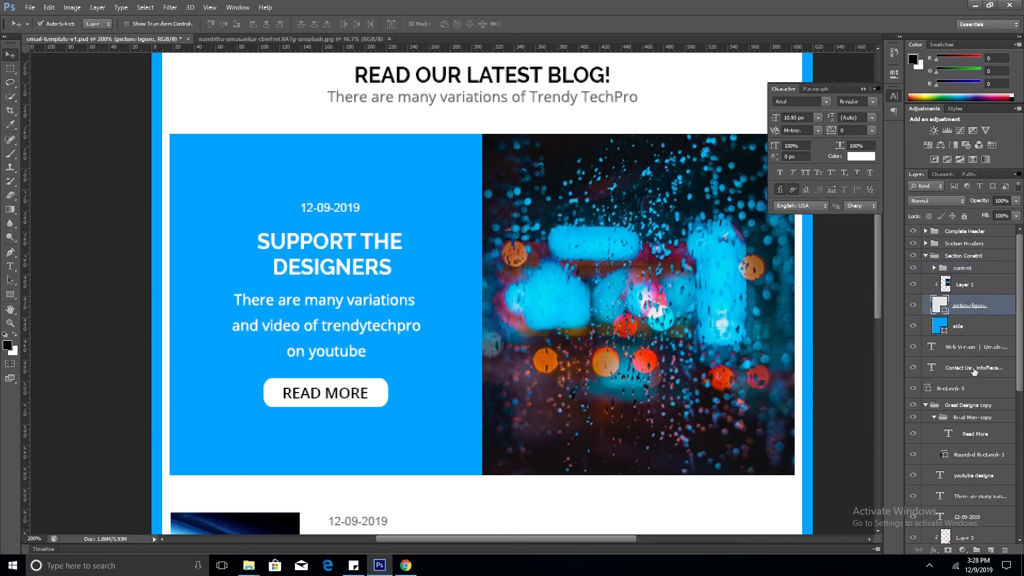
pyautogui.doubleClick(966, 284)
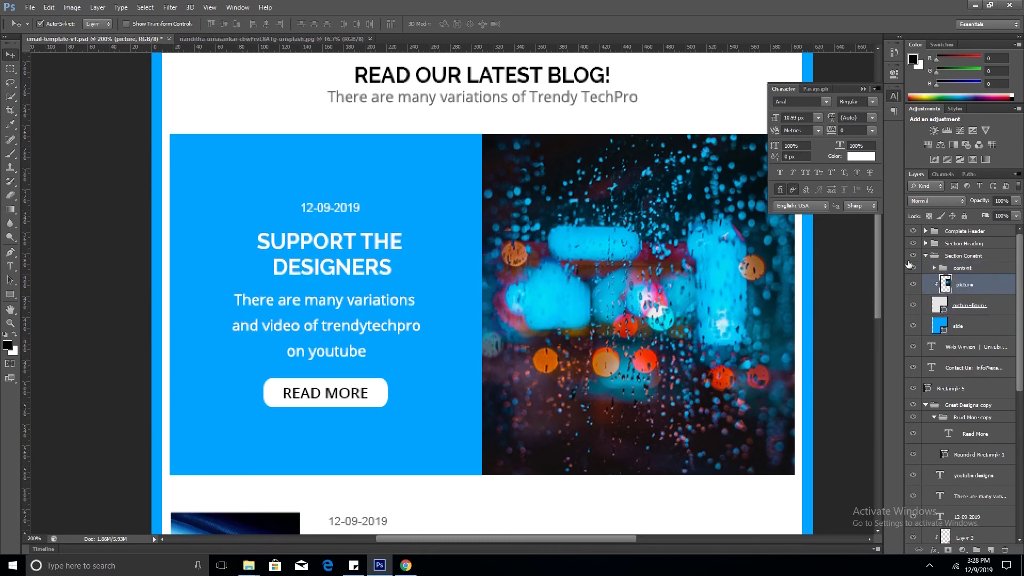
pyautogui.scroll(-5, 453, 293)
# Step: Set the GREAT DESIGNS heading's font style to Bold
pyautogui.doubleClick(424, 294)
pyautogui.click(160, 24)
pyautogui.click(162, 118)
pyautogui.click(480, 321)
pyautogui.hotkey('ctrl', 'a')
# Step: Commit the Great Designs description restyle and nudge the GREAT DESIGNS heading into place
pyautogui.click(160, 24)
pyautogui.hotkey('ctrl', 'Return')
pyautogui.press('v')
pyautogui.moveTo(361, 299); pyautogui.dragTo(364, 302)
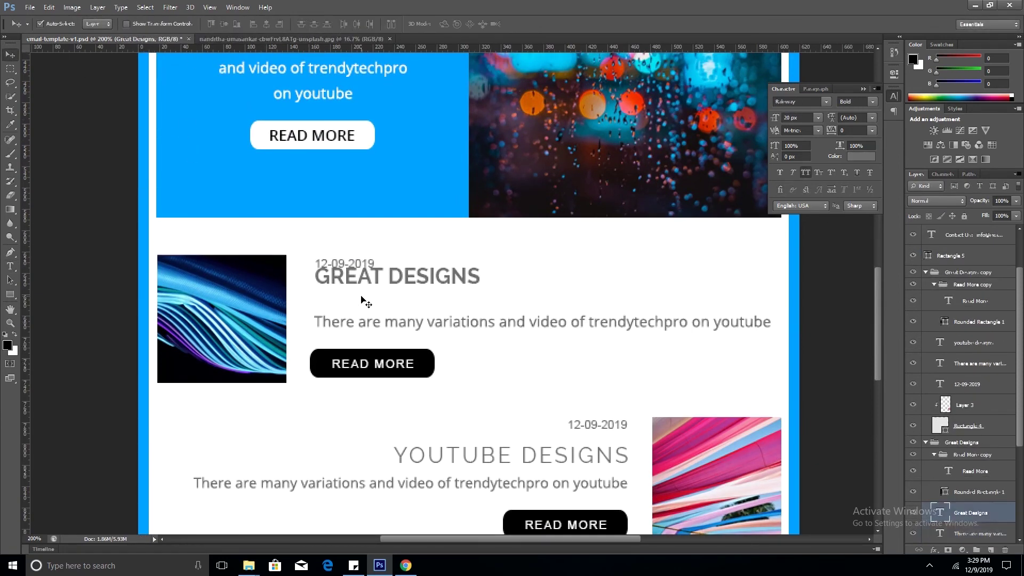
pyautogui.hotkey('shift', 'Up')
# Step: Nudge the Great Designs description paragraph and Read More button up
pyautogui.click(385, 326)
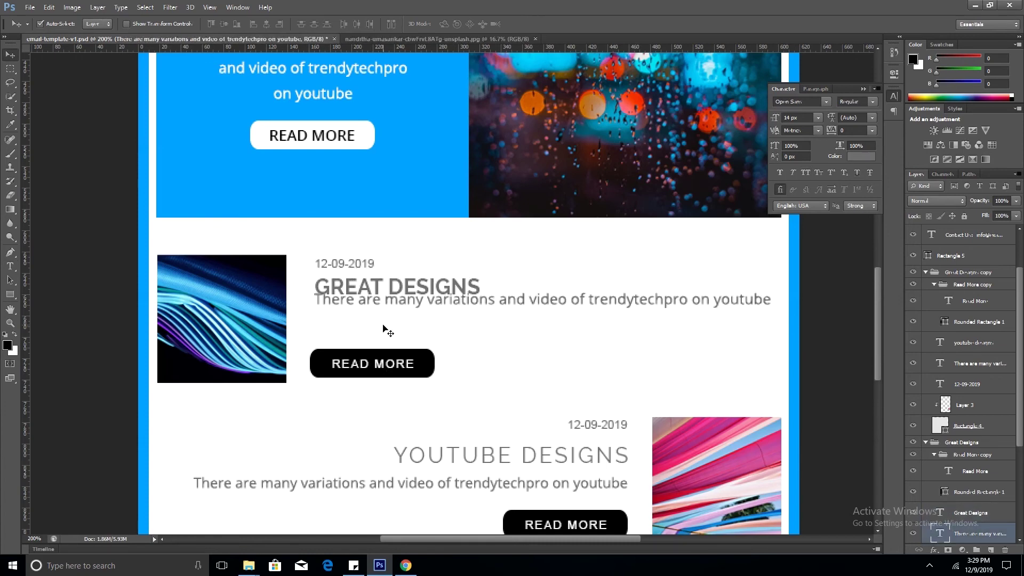
pyautogui.press('Up')
pyautogui.press('Up')
pyautogui.press('Up')
pyautogui.hotkey('shift', 'Up')
pyautogui.click(405, 361)
pyautogui.hotkey('shift', 'Up')
pyautogui.hotkey('shift', 'Up')
pyautogui.press('Up')
pyautogui.press('Up')
# Step: Group the Great Designs text and thumbnail separately and align the two blocks
pyautogui.hotkey('ctrl', 'shift', 'alt', 'n')
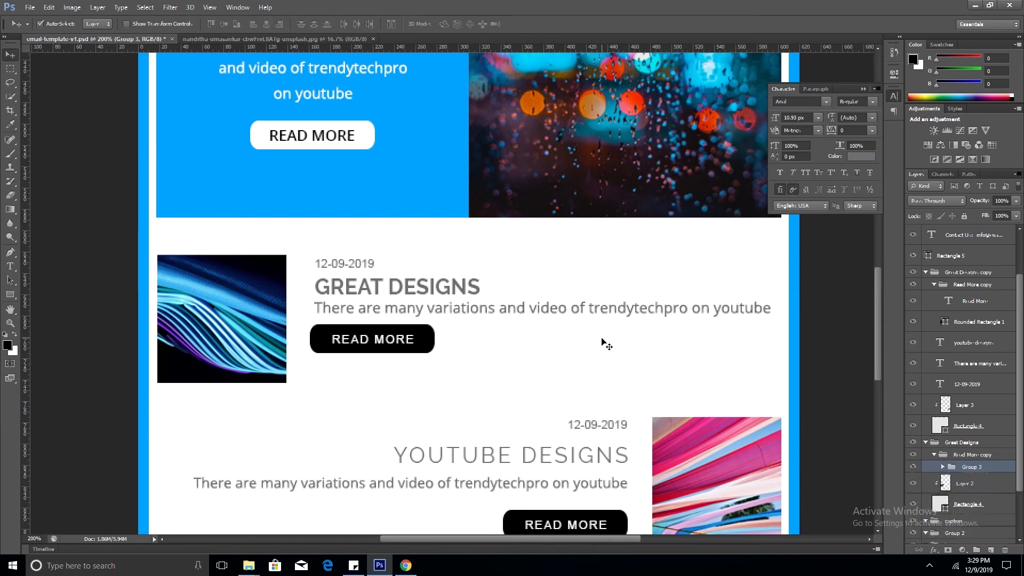
pyautogui.hotkey('ctrl', 'z')
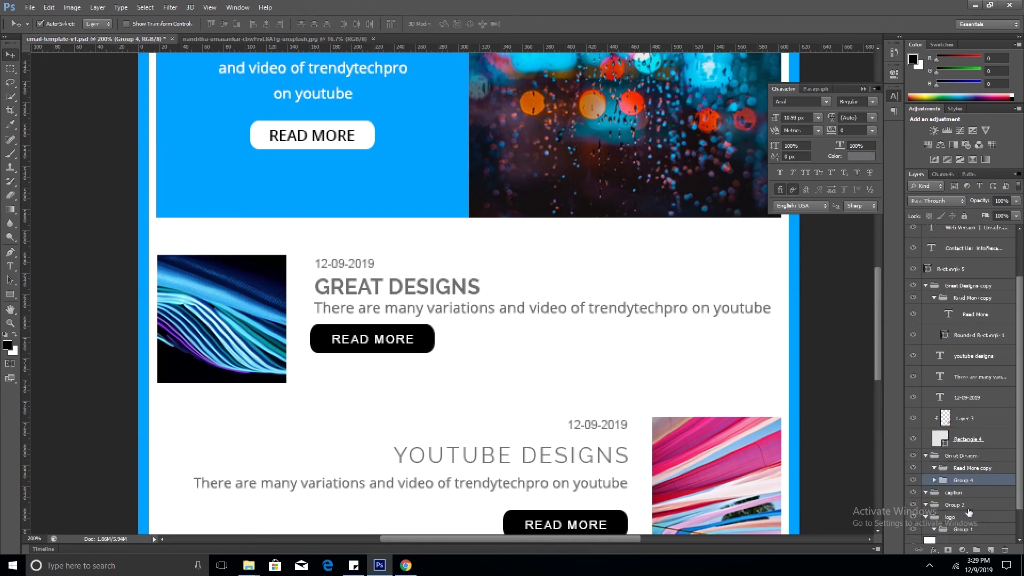
pyautogui.keyDown('shift'); pyautogui.click(958, 244); pyautogui.keyUp('shift')
pyautogui.click(224, 24)
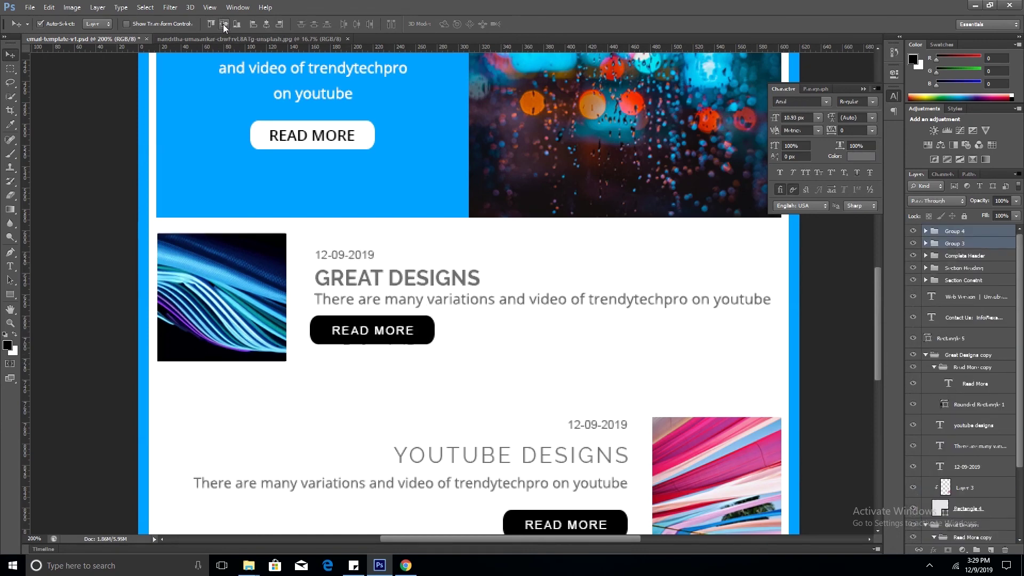
pyautogui.hotkey('ctrl', 'z')
pyautogui.scroll(1, 374, 346)
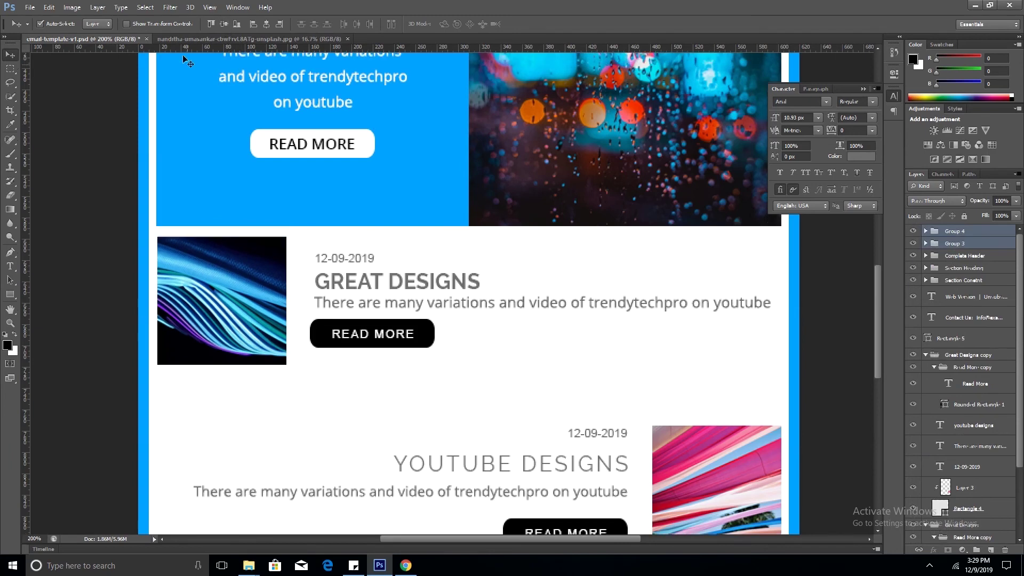
pyautogui.hscroll(2, 377, 347)
pyautogui.scroll(-3, 361, 411)
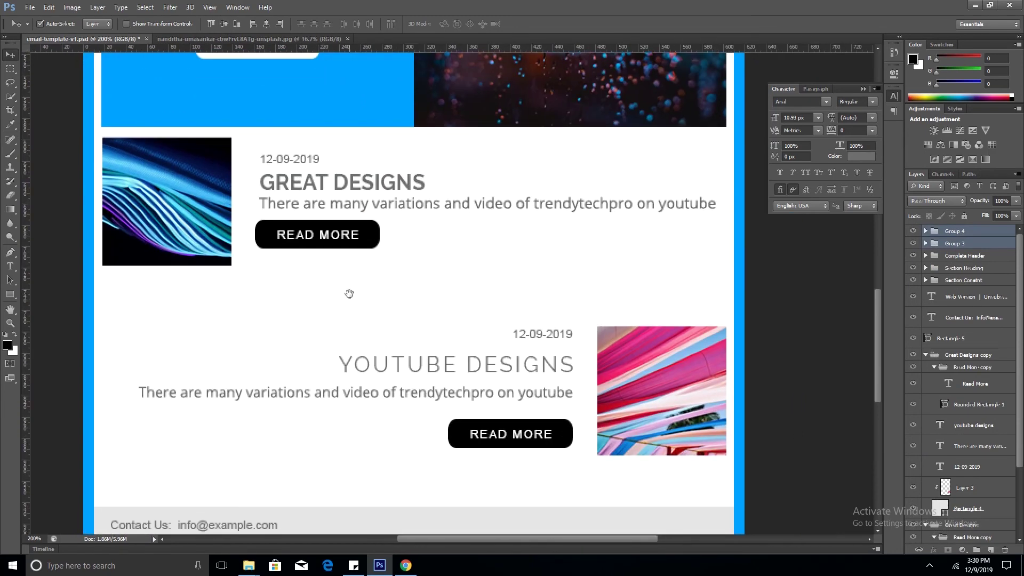
# Step: Make the YOUTUBE DESIGNS heading bold with letter spacing 0
pyautogui.press('t')
pyautogui.tripleClick(438, 364)
pyautogui.doubleClick(854, 130)
pyautogui.write('0')
pyautogui.click(857, 101)
pyautogui.click(854, 212)
pyautogui.click(10, 54)
# Step: Nudge the YOUTUBE DESIGNS heading into position
pyautogui.hotkey('shift', 'Right')
pyautogui.hotkey('shift', 'Right')
pyautogui.hotkey('shift', 'Right')
pyautogui.hotkey('shift', 'Up')
pyautogui.press('Left')
pyautogui.press('Left')
pyautogui.press('Left')
pyautogui.press('Left')
pyautogui.press('Left')
pyautogui.press('Down')
pyautogui.press('Down')
pyautogui.press('Down')
# Step: Set the YouTube paragraph to 14 px and position it under the heading
pyautogui.click(381, 398)
pyautogui.doubleClick(381, 398)
pyautogui.click(797, 117)
pyautogui.write('14')
pyautogui.press('Return')
pyautogui.hotkey('ctrl', 'Return')
pyautogui.hotkey('shift', 'Up')
pyautogui.hotkey('shift', 'Up')
pyautogui.press('Down')
pyautogui.press('Down')
pyautogui.press('Down')
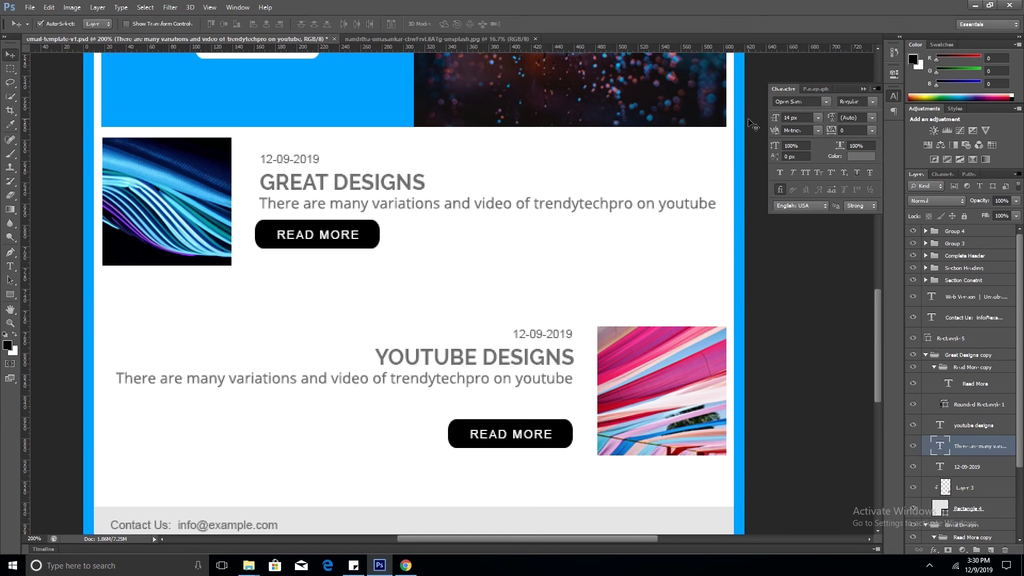
# Step: Adjust the READ MORE button and group it with the YouTube text layers
pyautogui.click(482, 431)
pyautogui.hotkey('shift', 'Up')
pyautogui.hotkey('shift', 'Up')
pyautogui.hotkey('shift', 'Up')
pyautogui.hotkey('shift', 'Down')
pyautogui.keyDown('shift'); pyautogui.click(482, 379); pyautogui.keyUp('shift')
pyautogui.keyDown('shift'); pyautogui.click(542, 334); pyautogui.keyUp('shift')
pyautogui.keyDown('shift'); pyautogui.click(549, 356); pyautogui.keyUp('shift')
pyautogui.hotkey('ctrl', 'g')
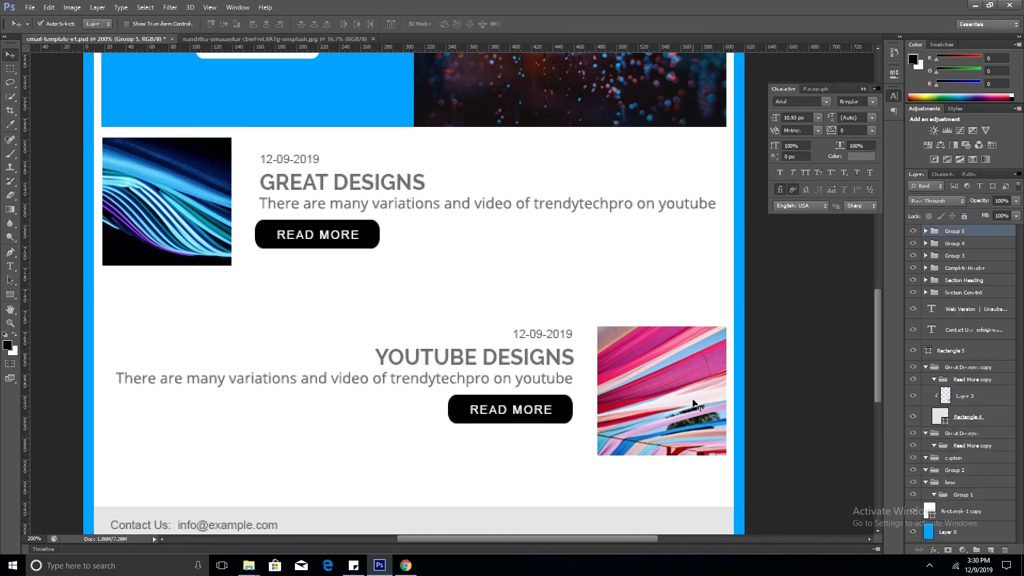
# Step: Group the pink YouTube image on its own and align it with the text group
pyautogui.click(723, 420)
pyautogui.hotkey('ctrl', 'g')
pyautogui.keyDown('shift'); pyautogui.click(955, 243); pyautogui.keyUp('shift')
pyautogui.click(224, 25)
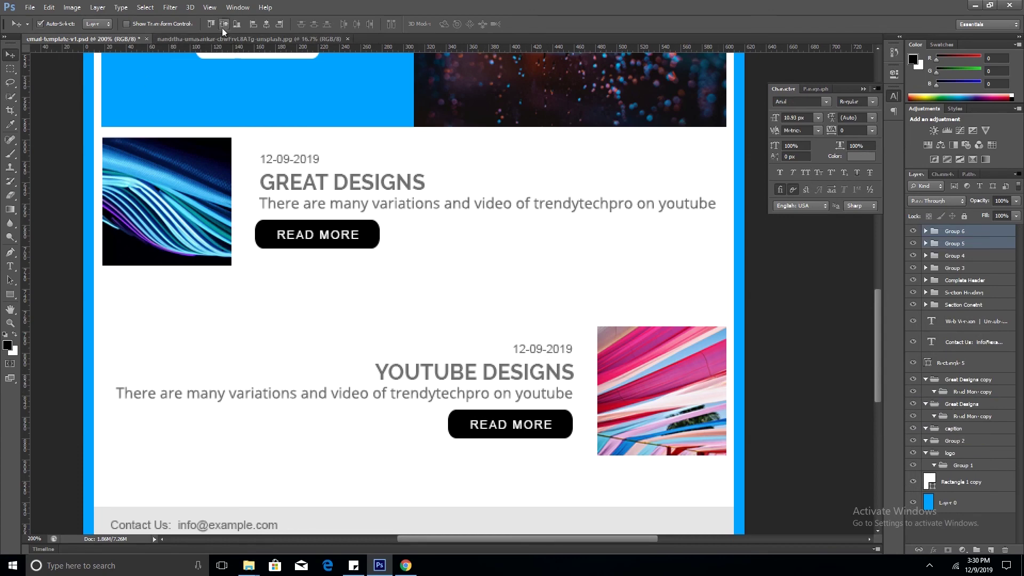
# Step: Combine each item's blocks into folders named Great Designs and Youtube design
pyautogui.click(955, 255)
pyautogui.keyDown('shift'); pyautogui.click(955, 268); pyautogui.keyUp('shift')
pyautogui.hotkey('ctrl', 'g')
pyautogui.doubleClick(955, 256)
pyautogui.write('Great Designs')
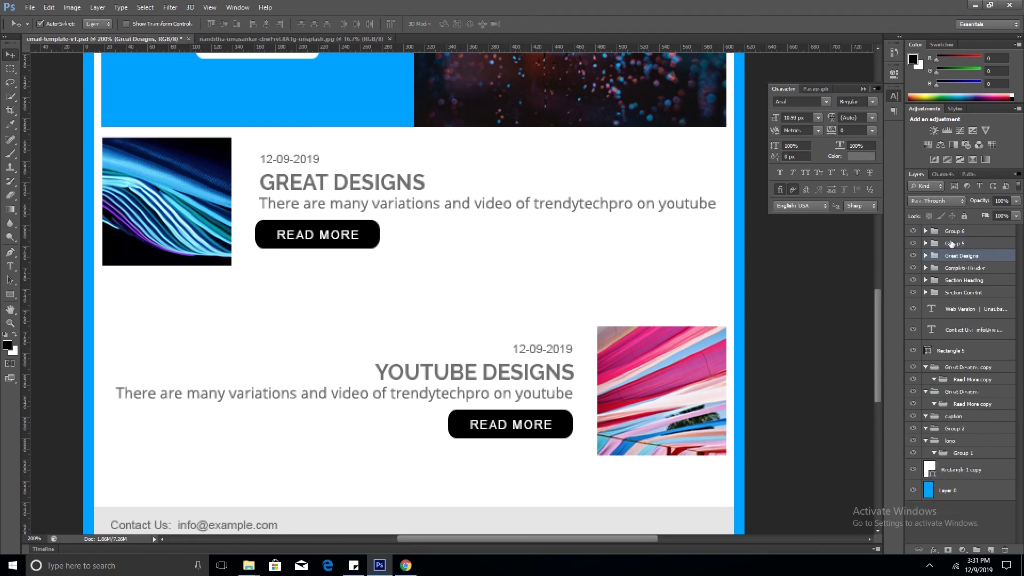
pyautogui.hotkey('ctrl', 'g')
pyautogui.write('Youtube des')
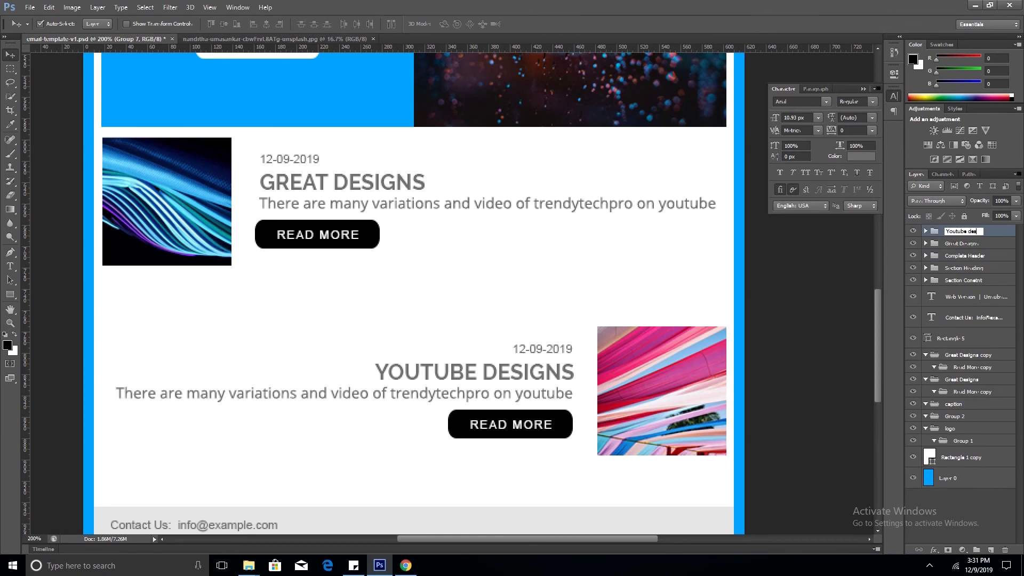
pyautogui.write('ign')
pyautogui.press('Return')
pyautogui.hotkey('shift', 'Up')
pyautogui.hotkey('shift', 'Up')
pyautogui.hotkey('shift', 'Up')
pyautogui.hotkey('shift', 'Down')
pyautogui.hotkey('shift', 'Down')
pyautogui.hotkey('shift', 'Down')
# Step: Set the Contact Us and Web Version footer lines to Raleway Italic
pyautogui.scroll(-3, 374, 320)
pyautogui.click(181, 402)
pyautogui.keyDown('shift'); pyautogui.click(160, 424); pyautogui.keyUp('shift')
pyautogui.write('Raleway')
pyautogui.click(873, 102)
pyautogui.click(875, 150)
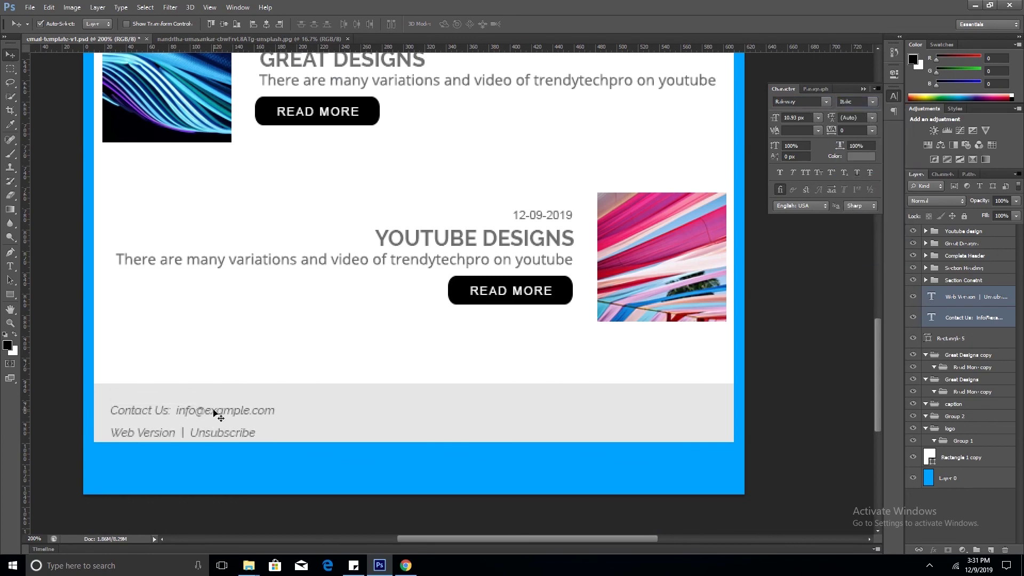
# Step: Stretch the gray footer rectangle down to the guide with Free Transform
pyautogui.click(213, 414)
pyautogui.scroll(2, 197, 445)
pyautogui.press('m')
pyautogui.moveTo(197, 278)
pyautogui.mouseDown()
pyautogui.moveTo(346, 341)
pyautogui.moveTo(337, 321)
pyautogui.mouseUp()
pyautogui.press('v')
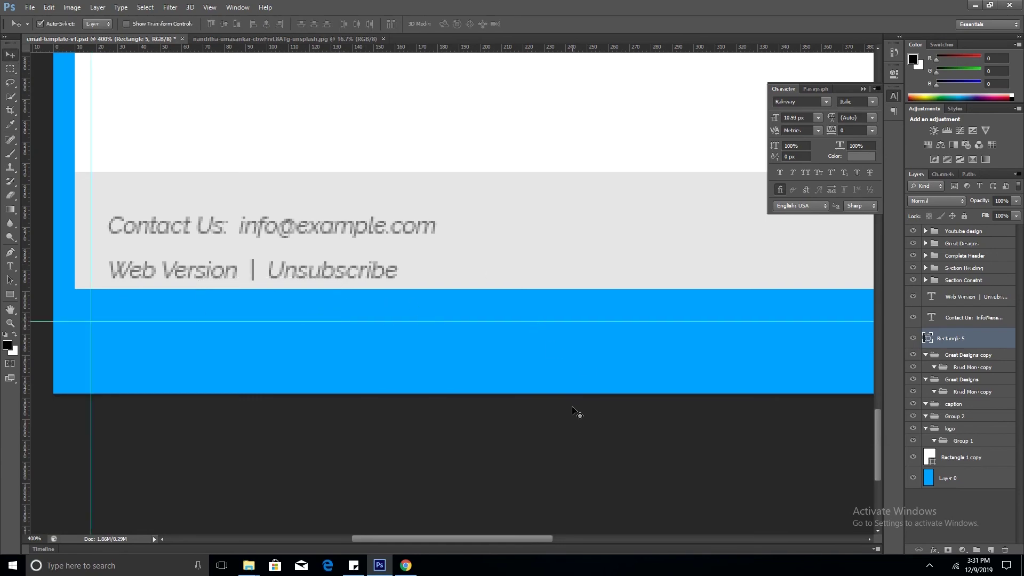
pyautogui.hotkey('ctrl', 't')
pyautogui.moveTo(716, 290); pyautogui.dragTo(716, 321)
pyautogui.press('Return')
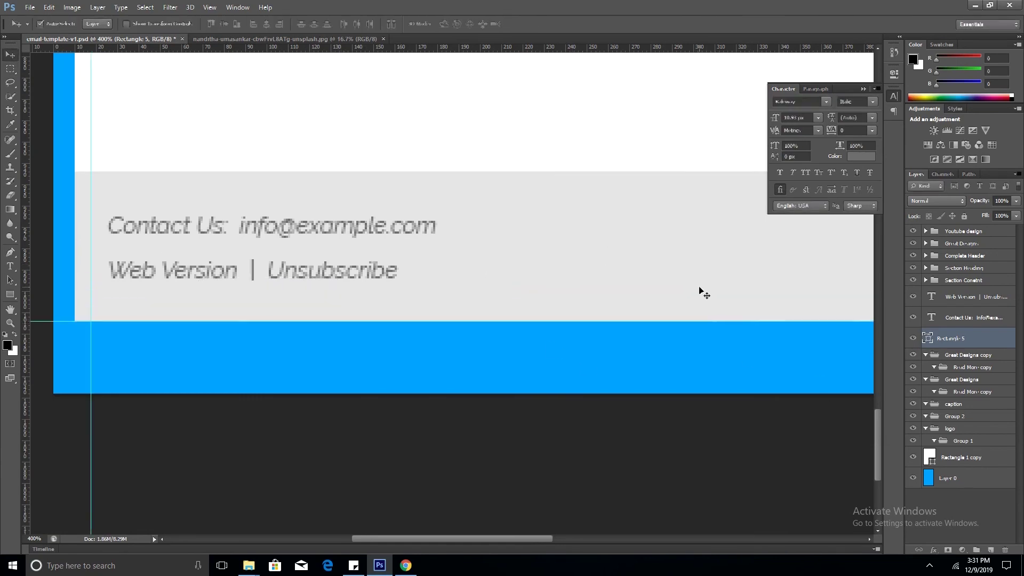
# Step: Crop the page bottom up to leave only a thin blue border below the footer
pyautogui.hotkey('ctrl', '0')
pyautogui.scroll(5, 295, 207)
pyautogui.press('m')
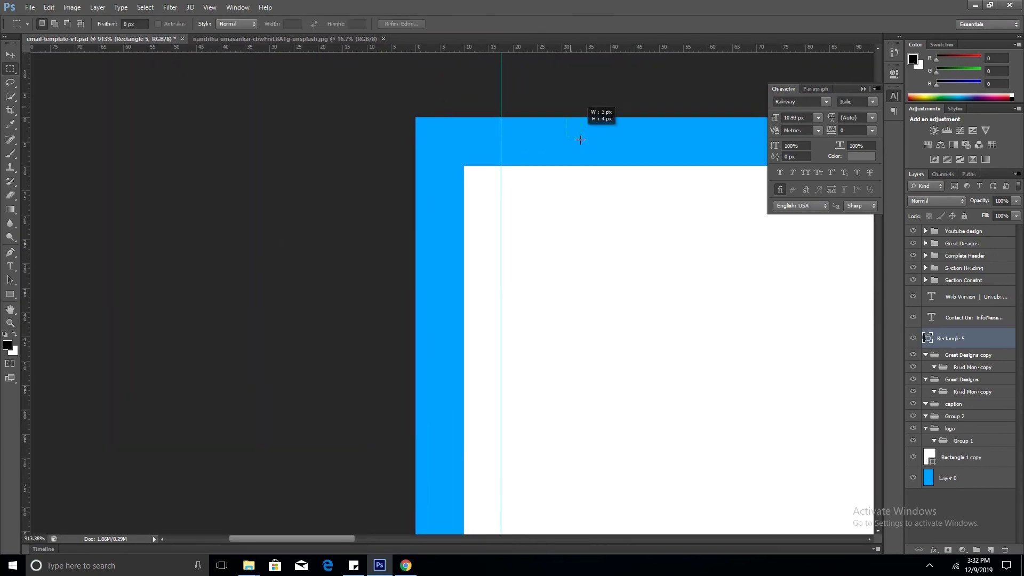
pyautogui.scroll(-5, 603, 166)
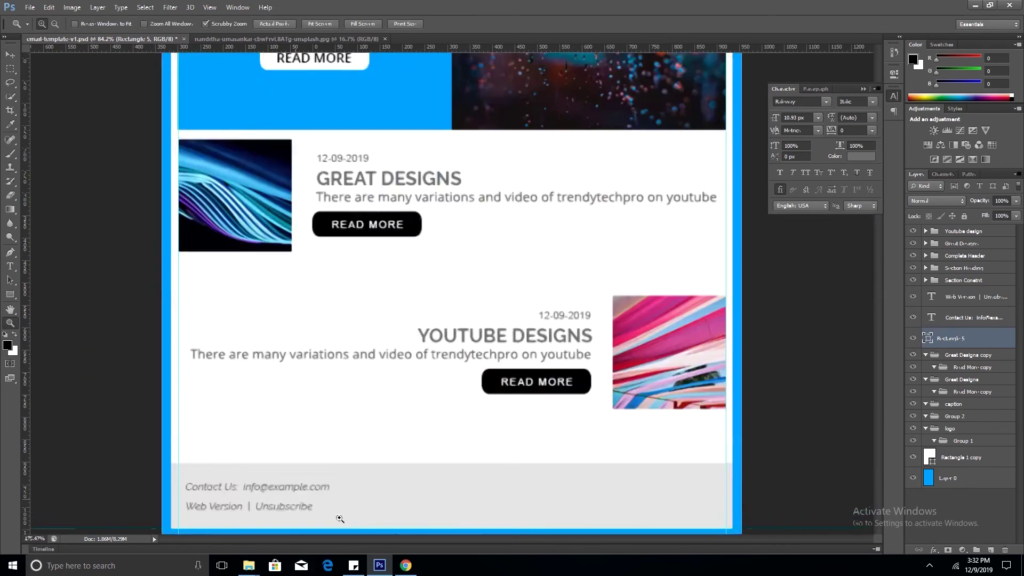
pyautogui.scroll(5, 338, 517)
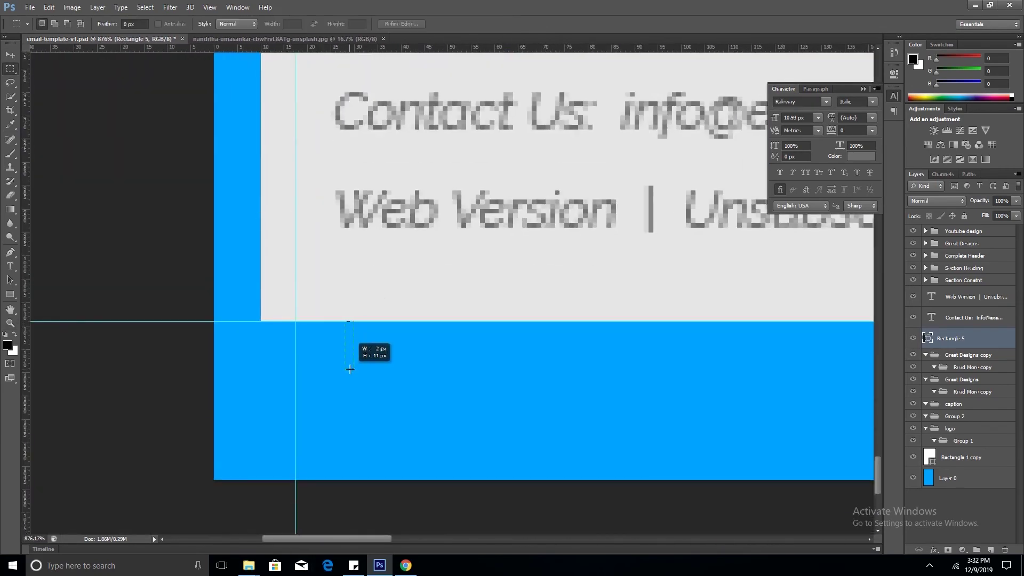
pyautogui.press('c')
pyautogui.press('Escape')
pyautogui.moveTo(229, 321); pyautogui.dragTo(229, 369)
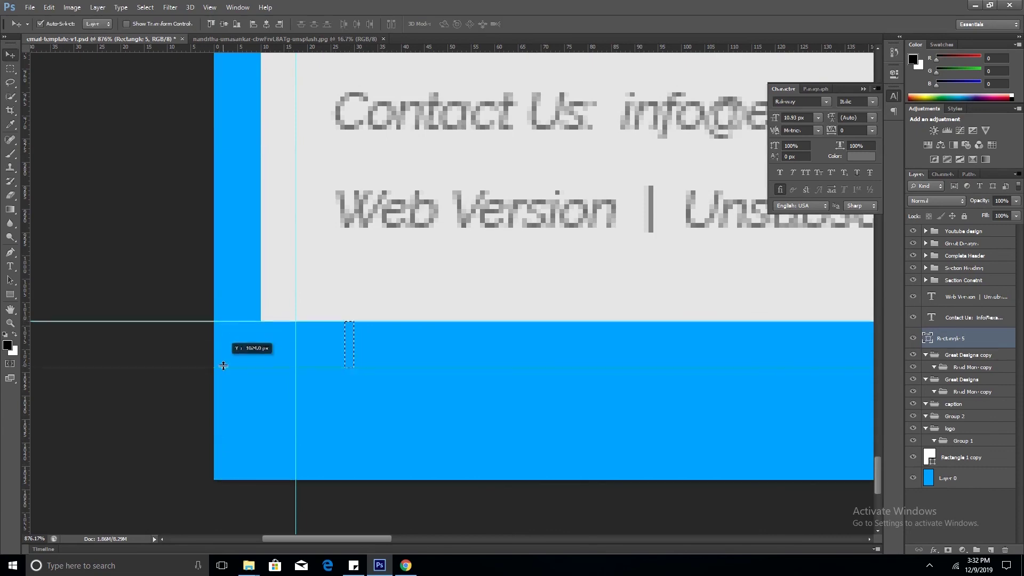
pyautogui.moveTo(502, 480); pyautogui.dragTo(502, 427)
pyautogui.press('Return')
pyautogui.scroll(-3, 504, 428)
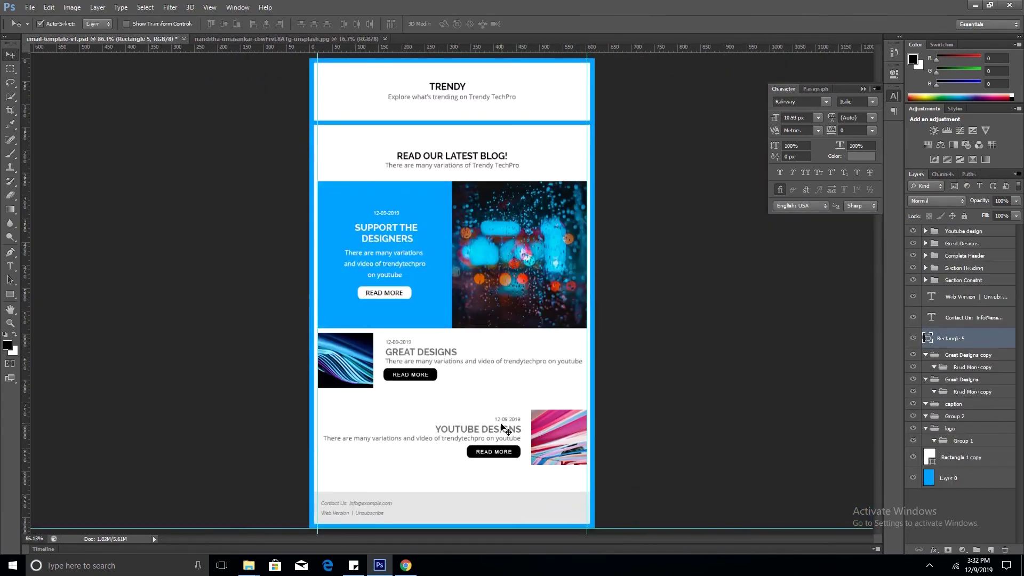
# Step: Hide all panels and scroll through the finished email template to review it
pyautogui.press('Tab')
pyautogui.scroll(1, 502, 427)
pyautogui.scroll(3, 521, 423)
pyautogui.scroll(-4, 501, 338)
pyautogui.scroll(-1, 565, 336)
pyautogui.scroll(3, 565, 336)
pyautogui.scroll(-3, 563, 338)
pyautogui.scroll(1, 563, 338)
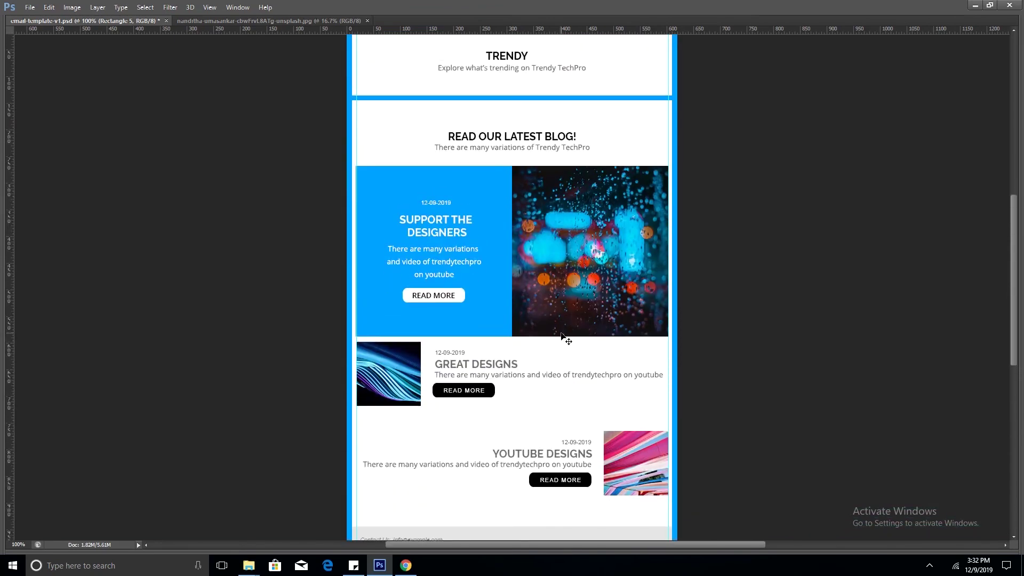
pyautogui.scroll(1, 565, 338)
pyautogui.scroll(1, 544, 446)
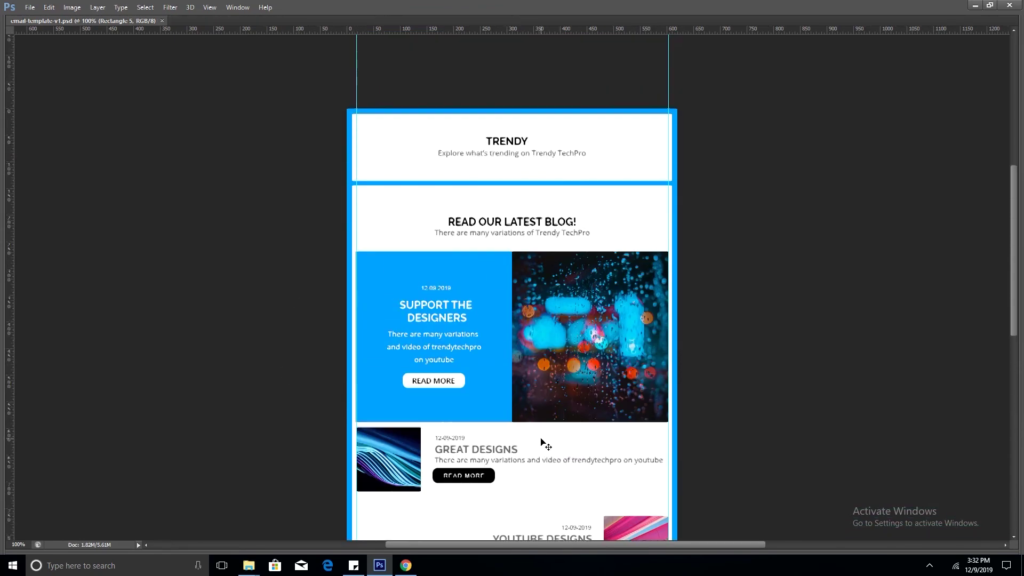
pyautogui.scroll(-2, 464, 516)
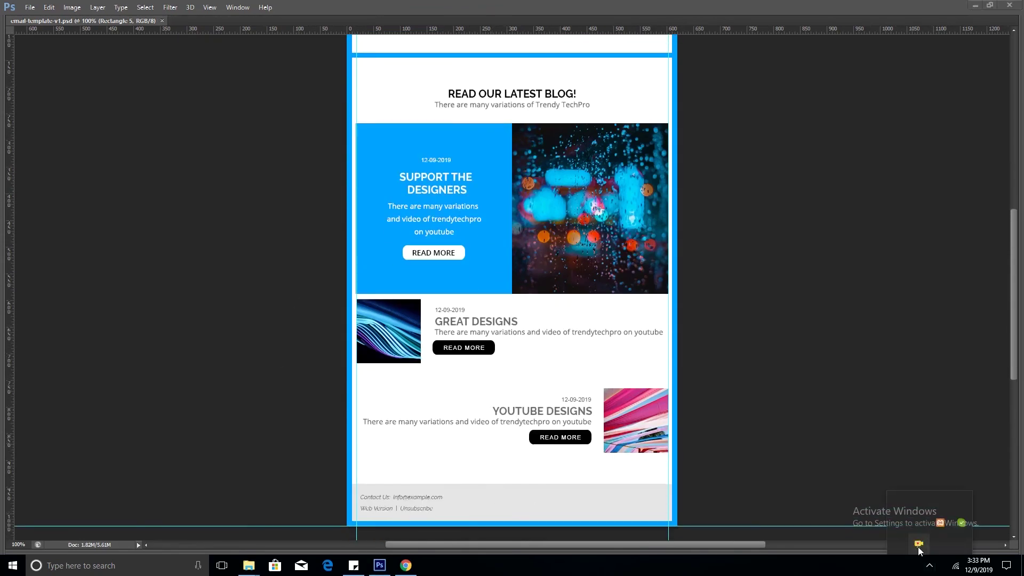